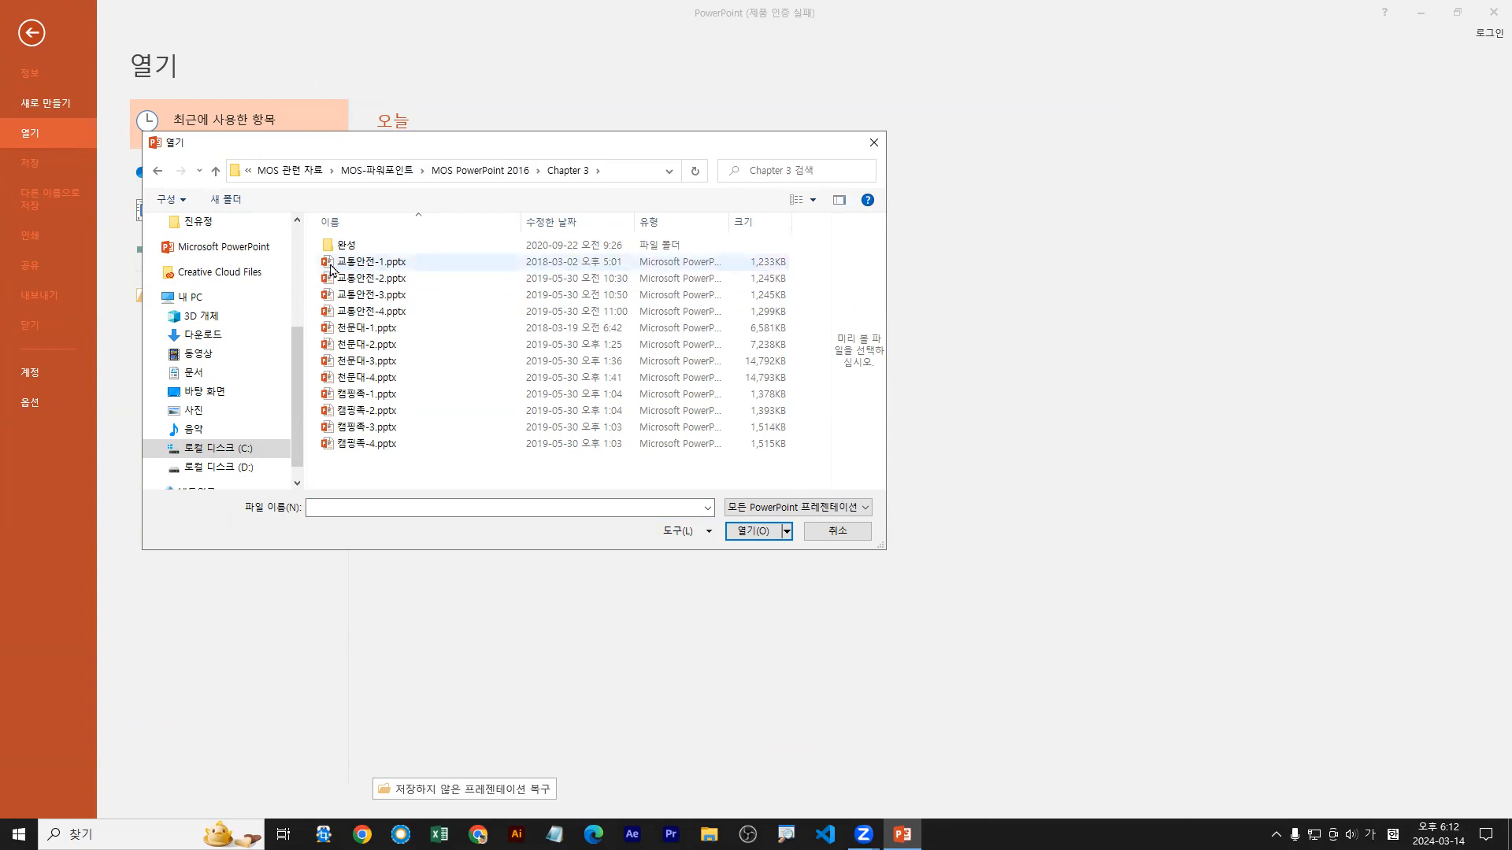
Step: Open the presentation 교통안전-1.pptx from the Chapter 3 folder and go to slide 2
double_click(330, 265)
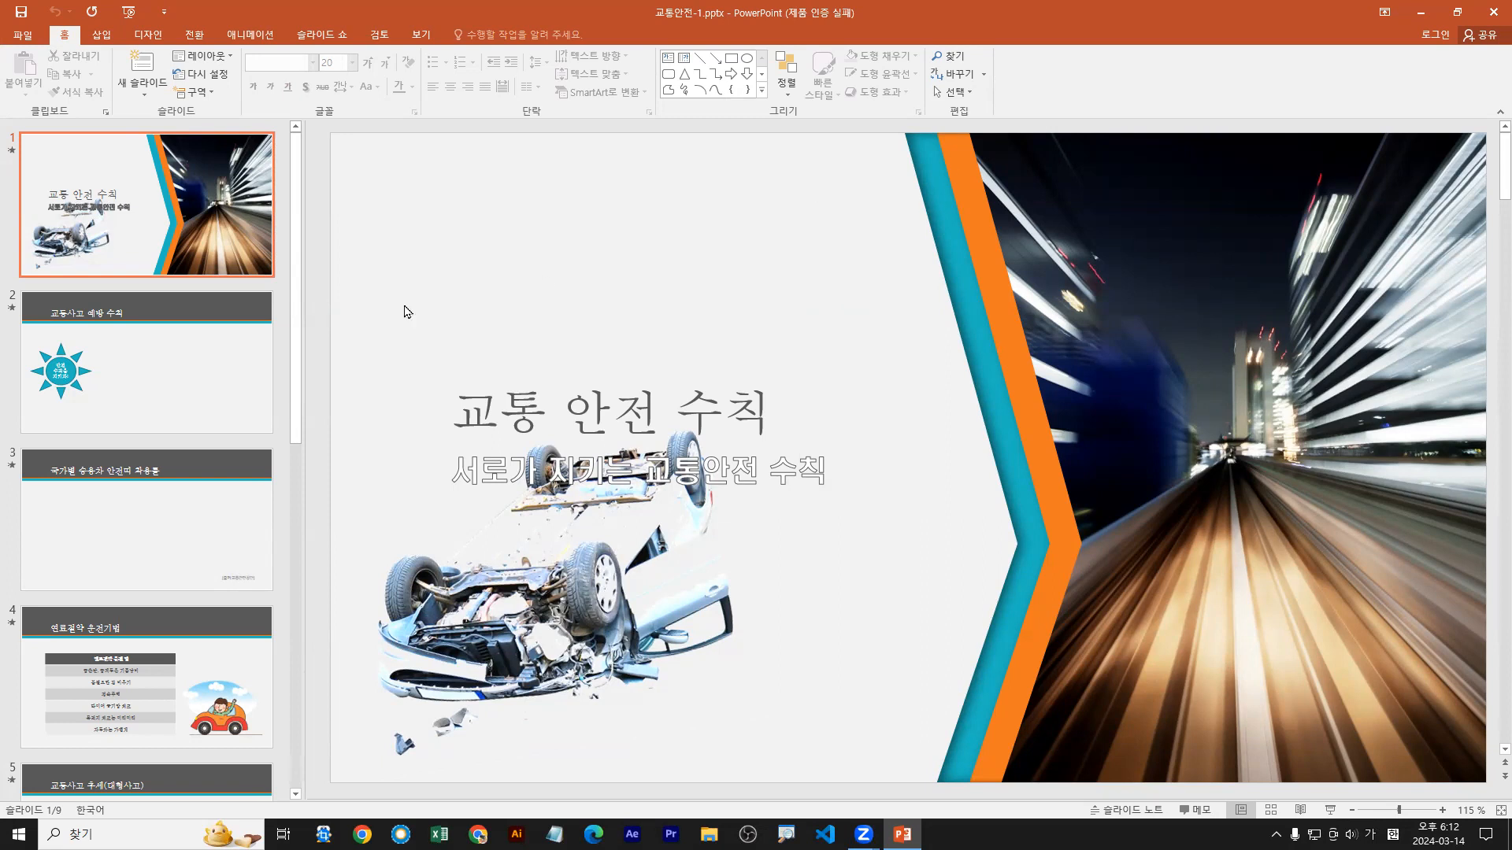
click(191, 358)
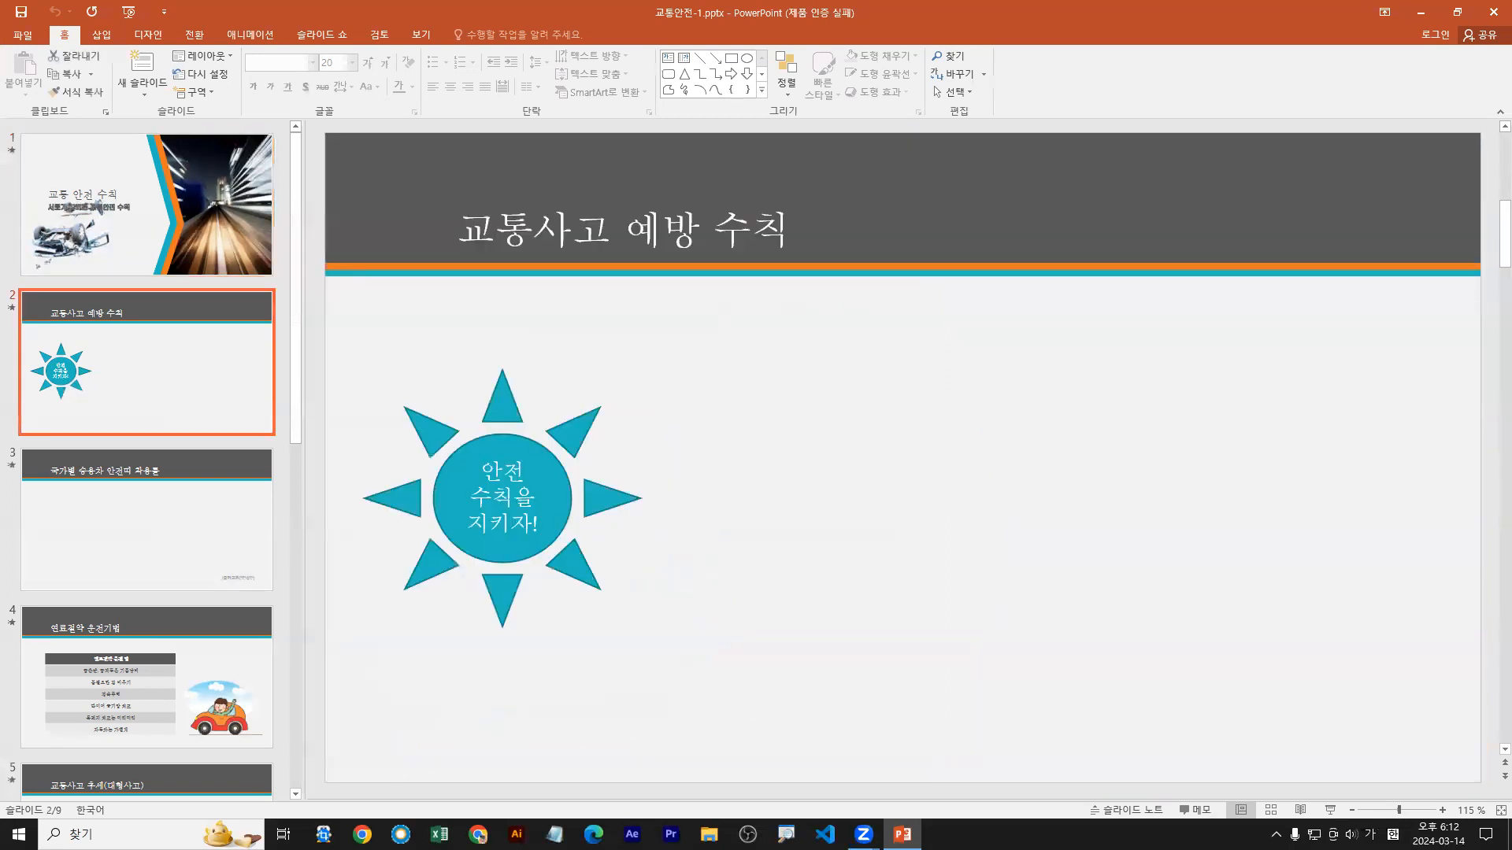
Step: Insert a table with 2 columns and 5 rows on slide 2 and place it beside the sun shape
click(102, 36)
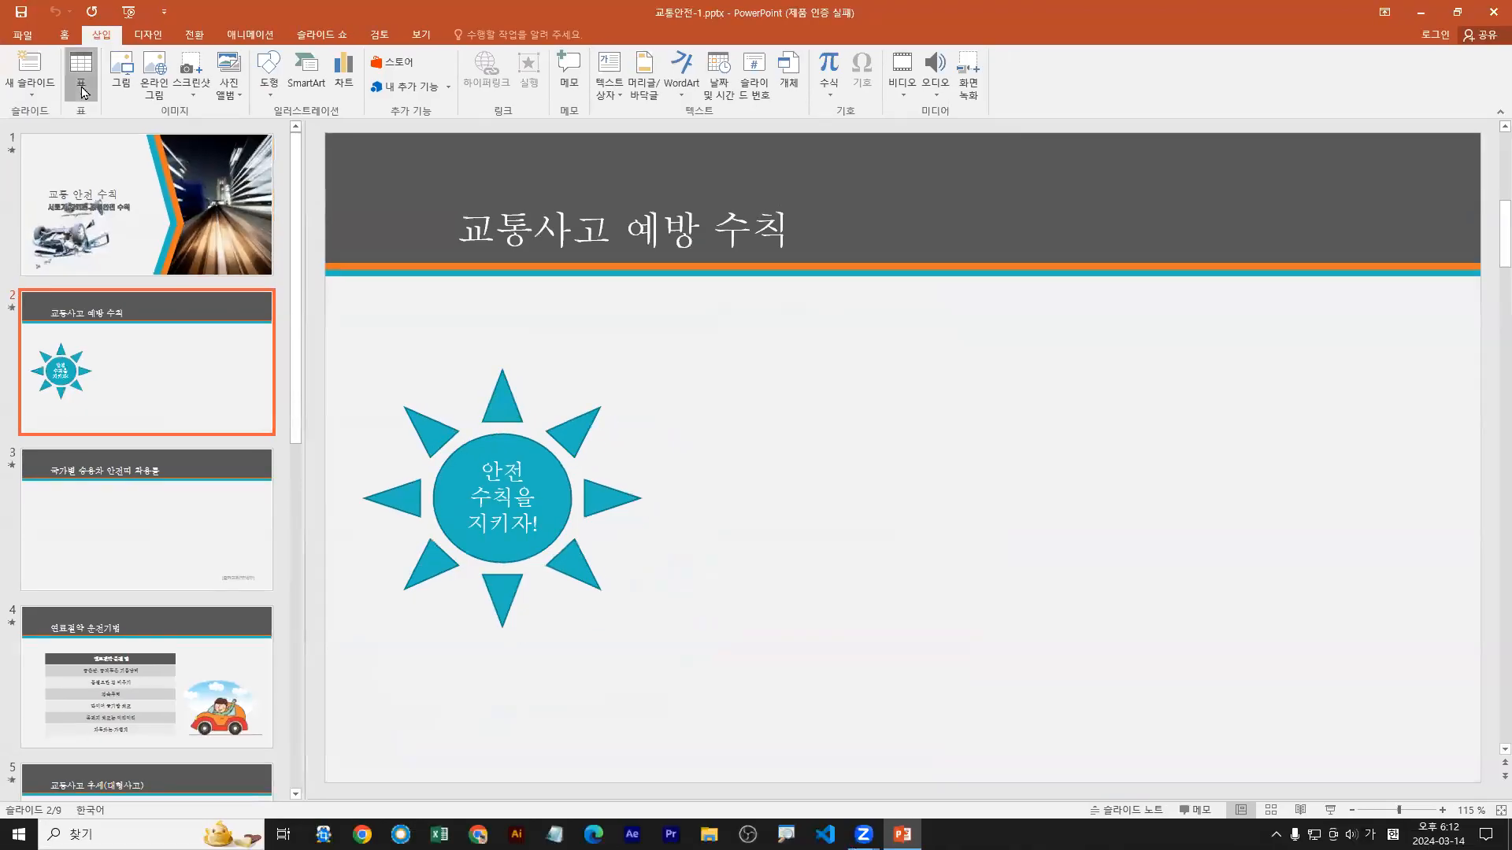
click(160, 154)
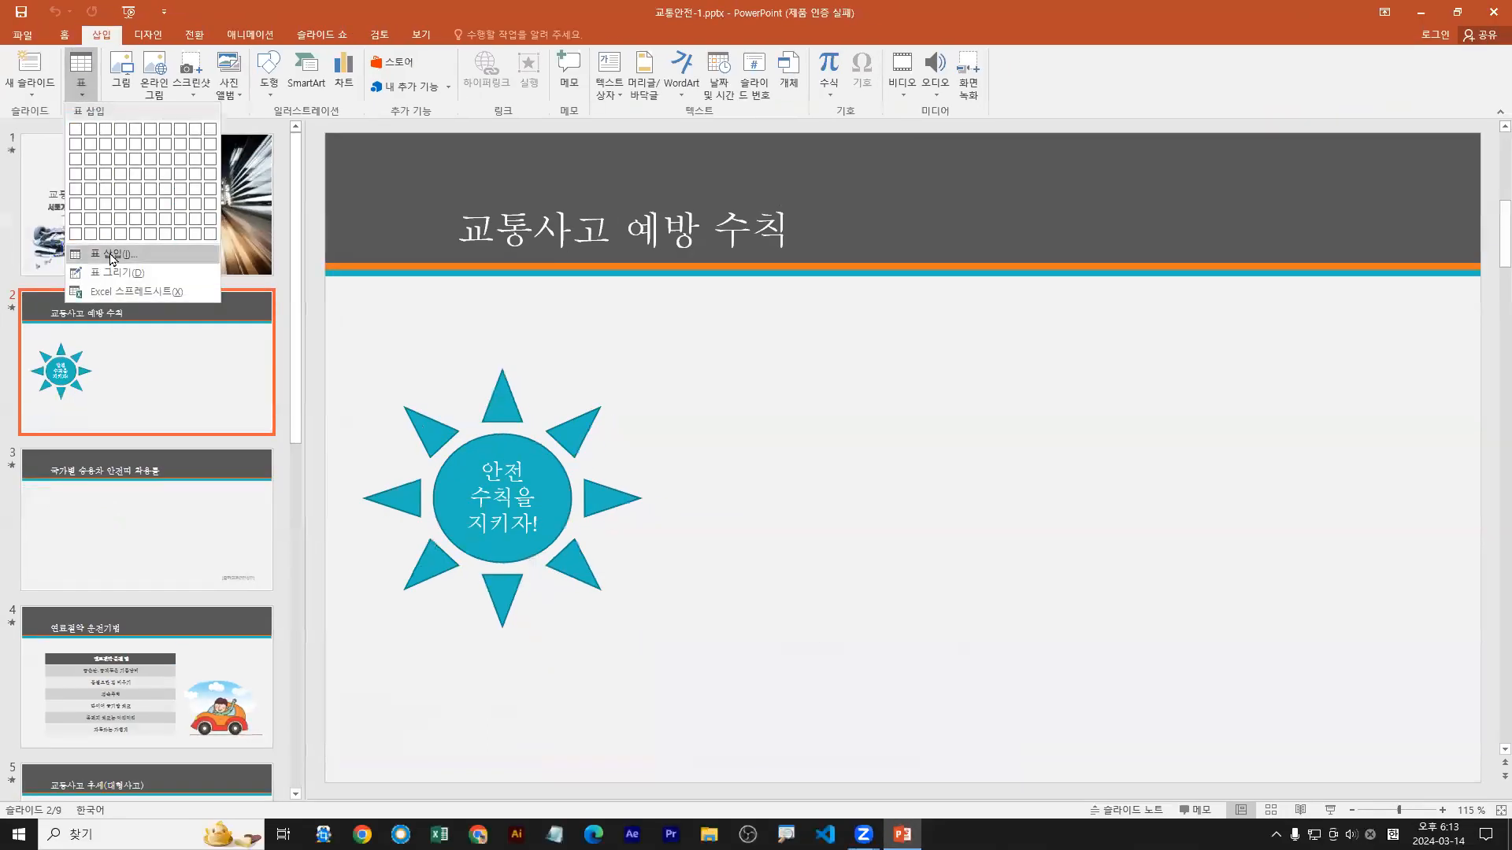
click(112, 255)
text(2)
key(Tab)
text(5)
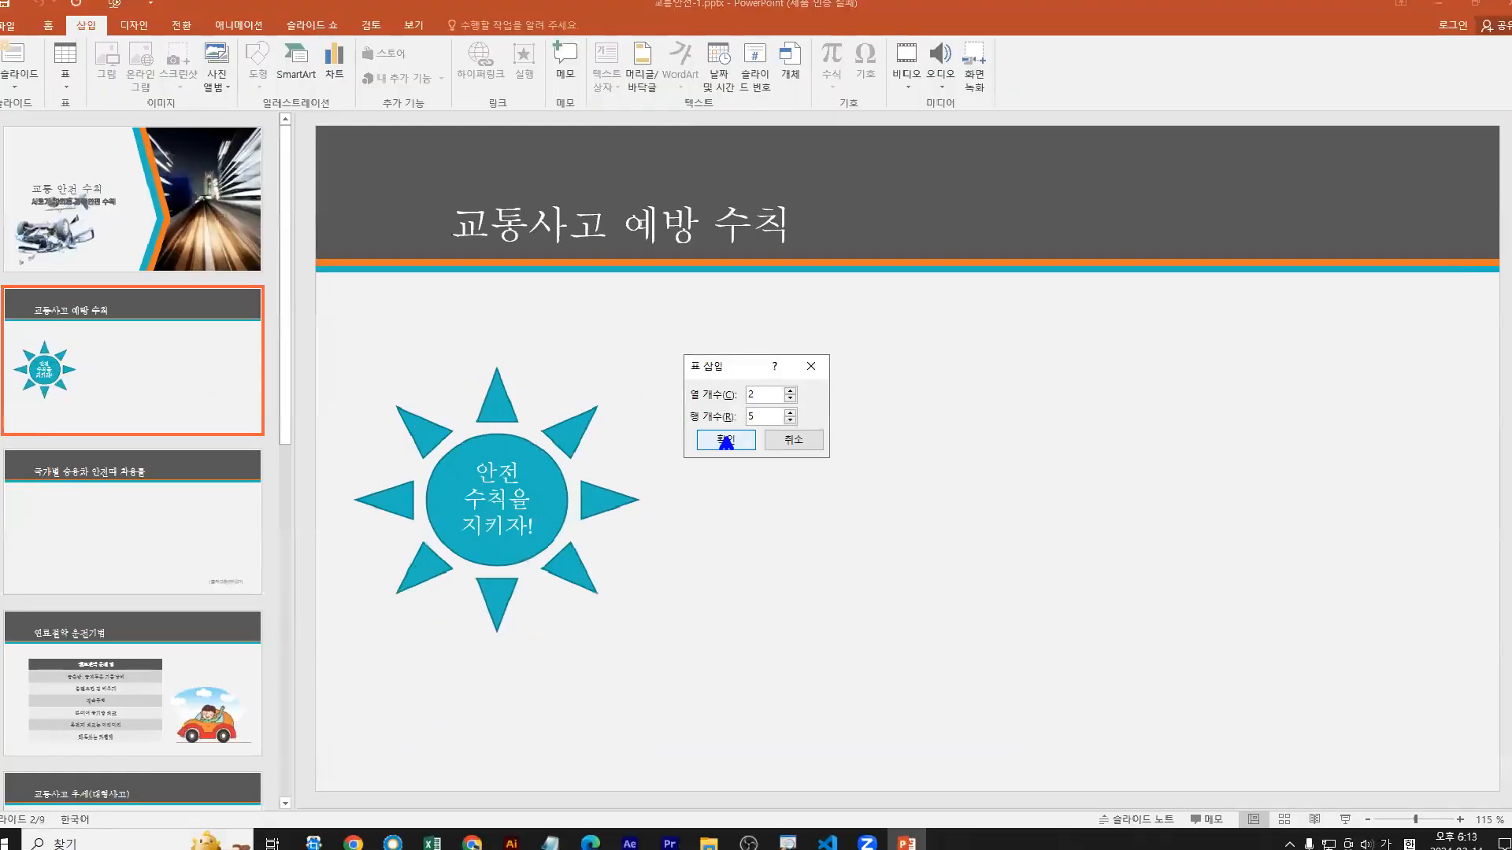
click(728, 446)
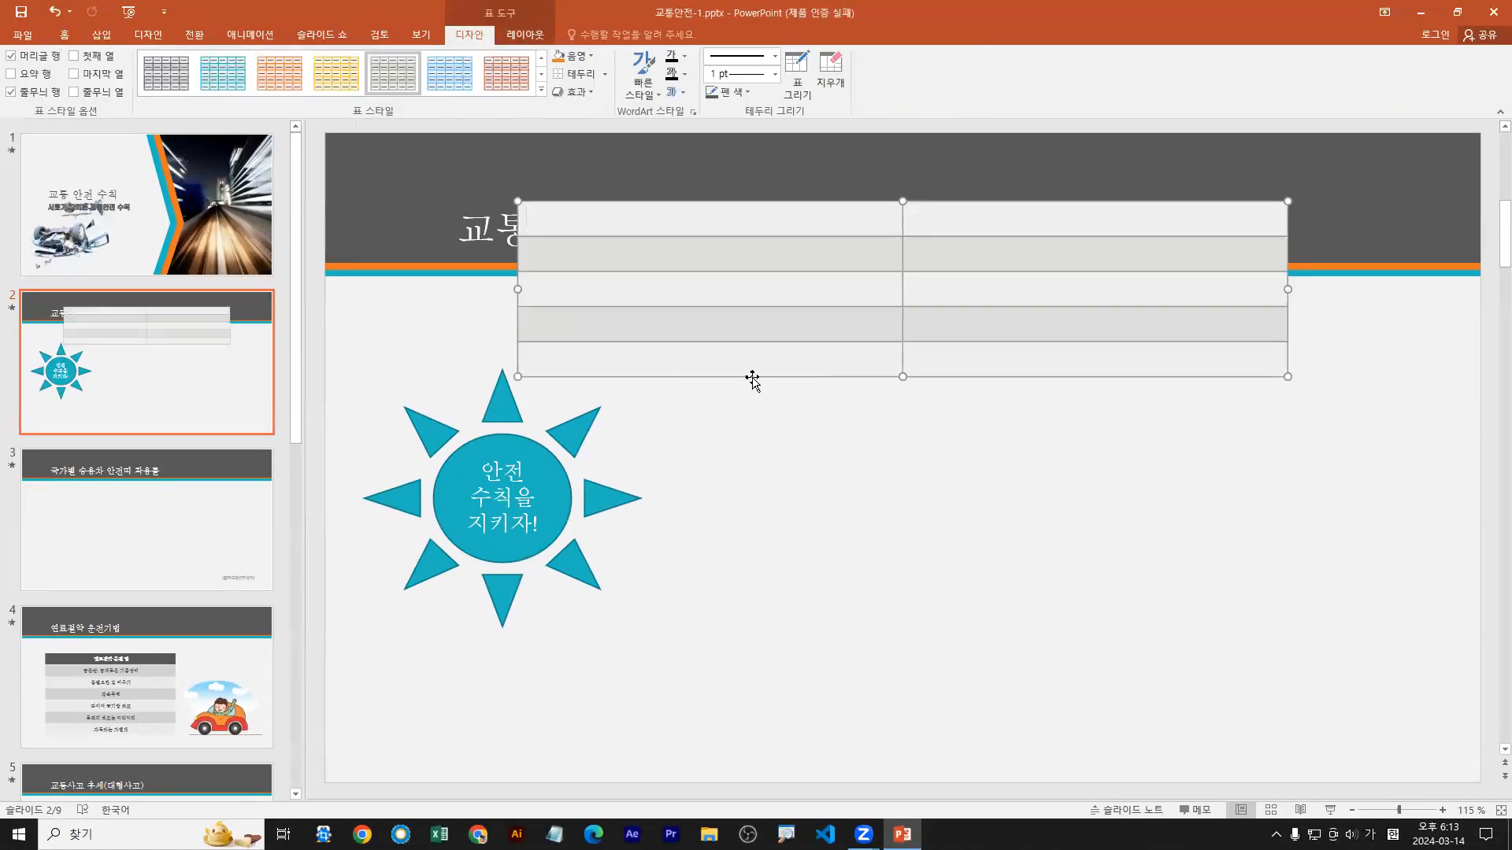
drag(749, 375, 911, 584)
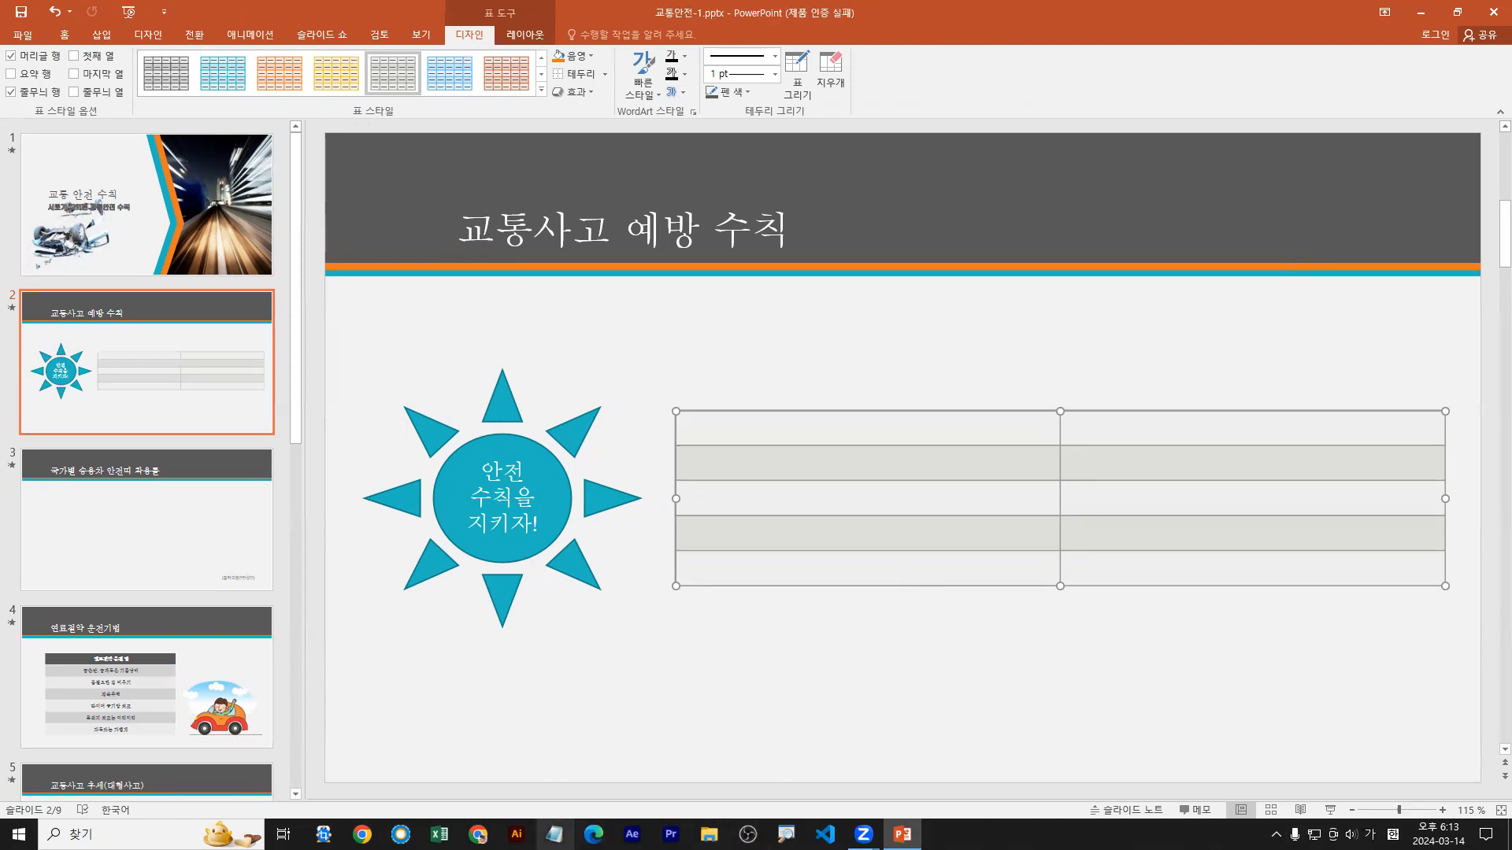
Step: Switch to Notepad with the notes file 07월01일_powerpoint_수업.txt, shrink its window below the slide, and read through the notes
right_click(554, 833)
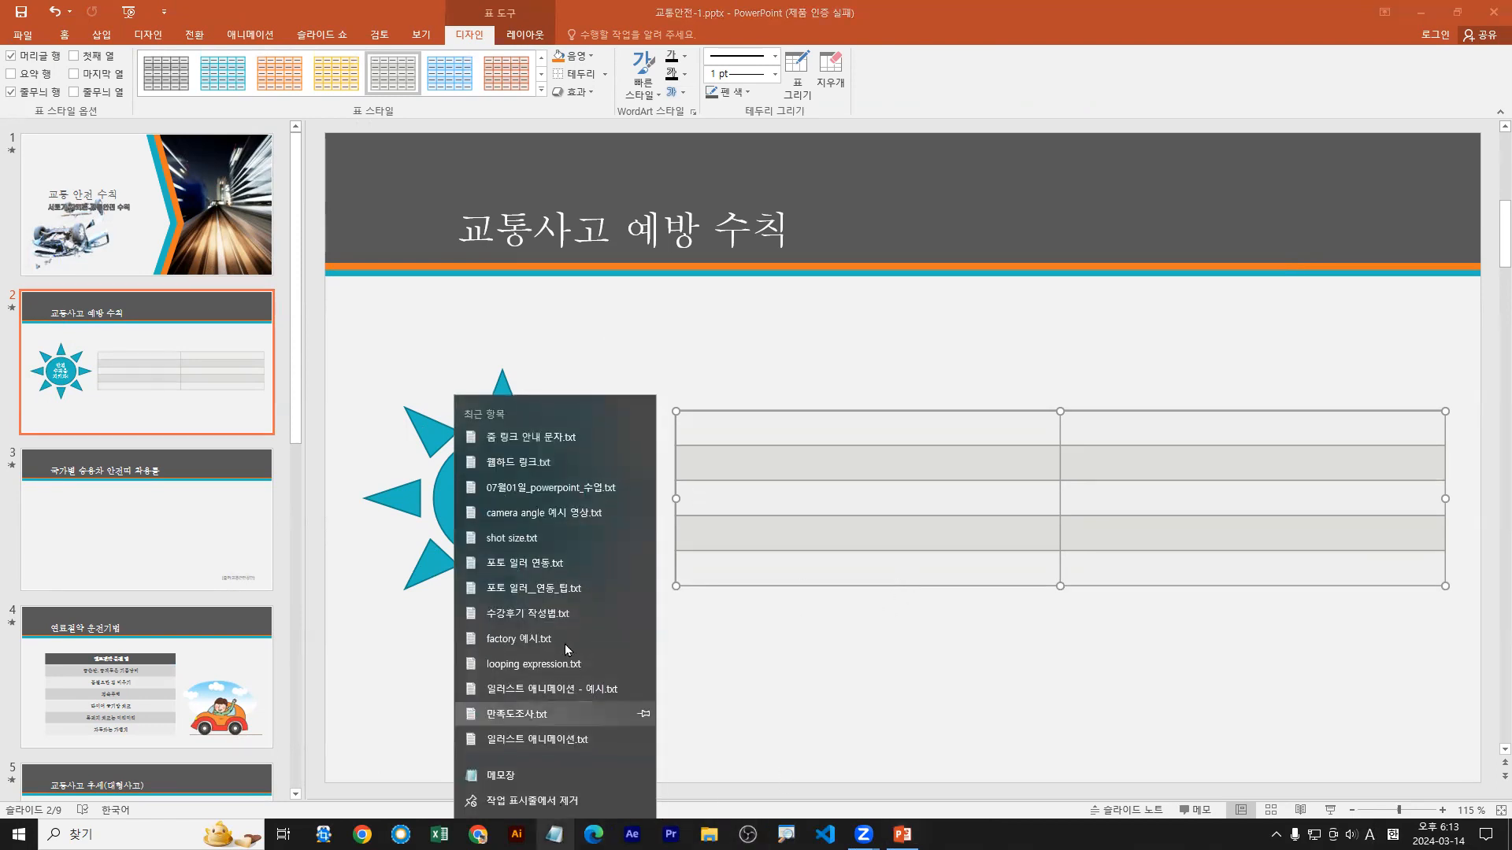
click(550, 489)
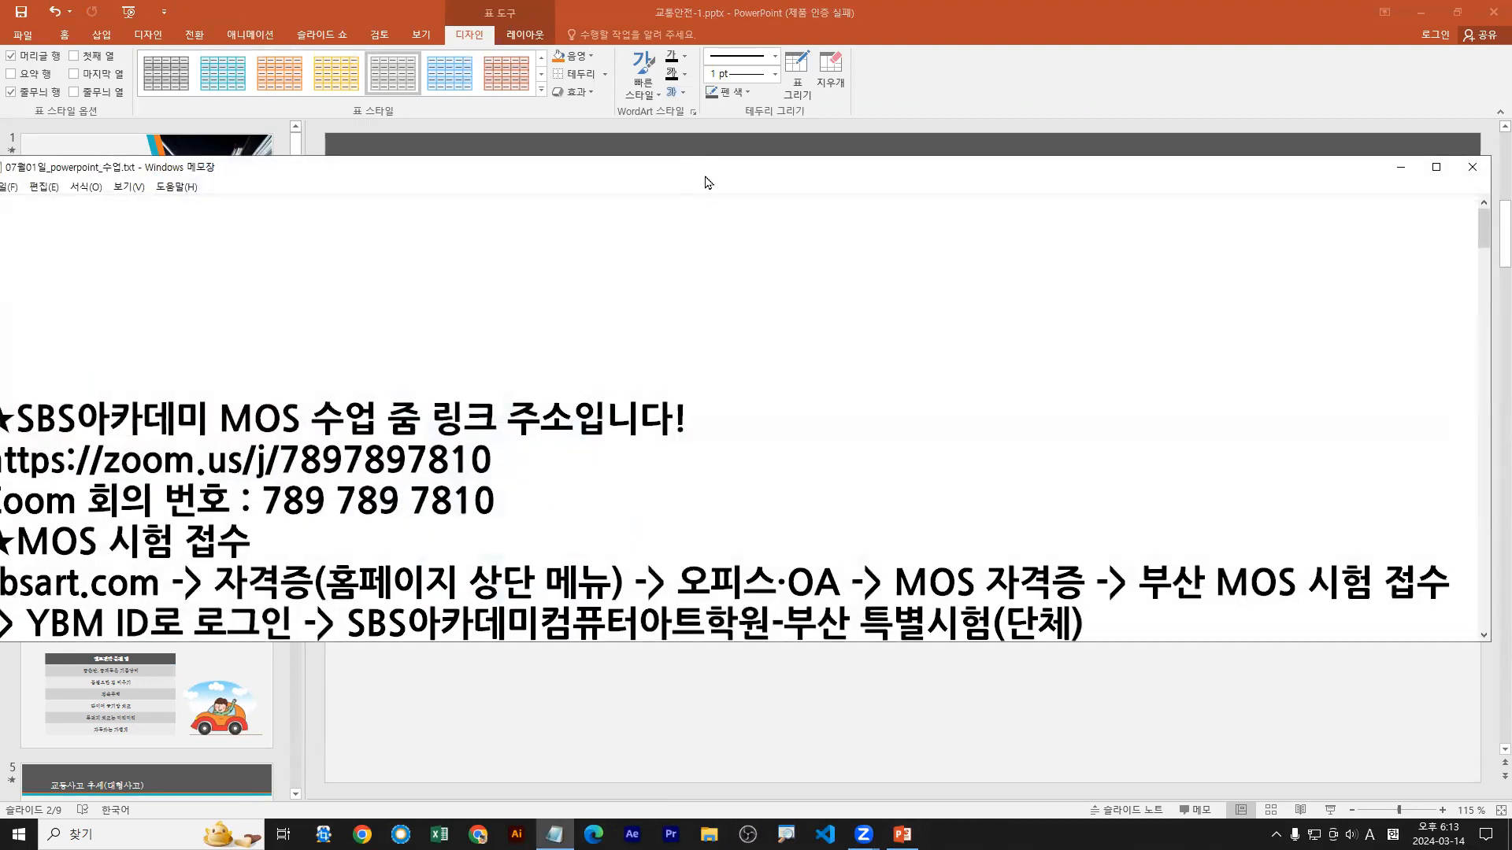
drag(708, 183, 728, 361)
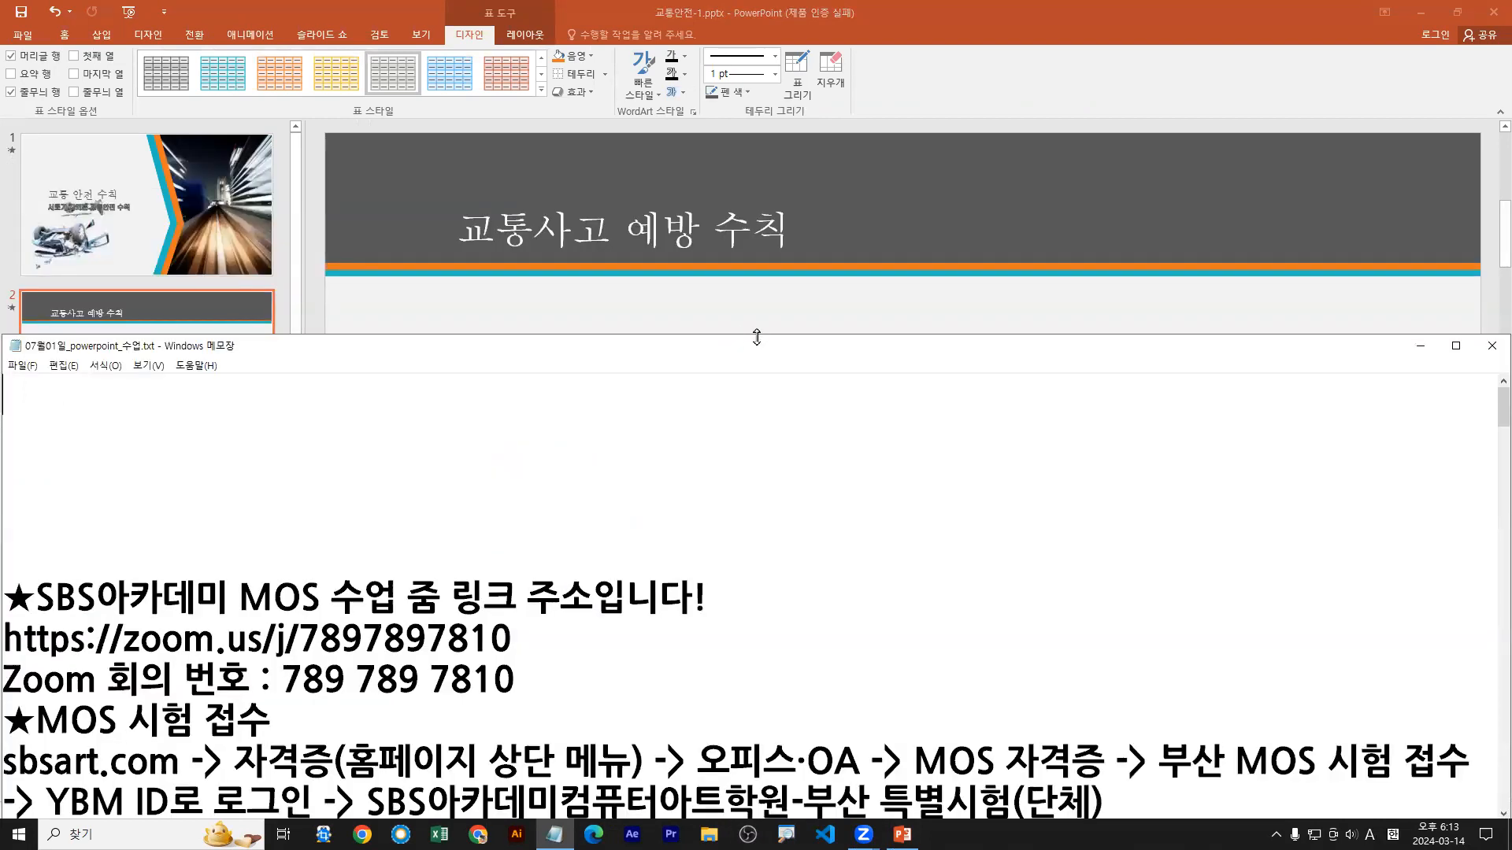
drag(757, 337, 740, 542)
scroll(571, 685, down, 7)
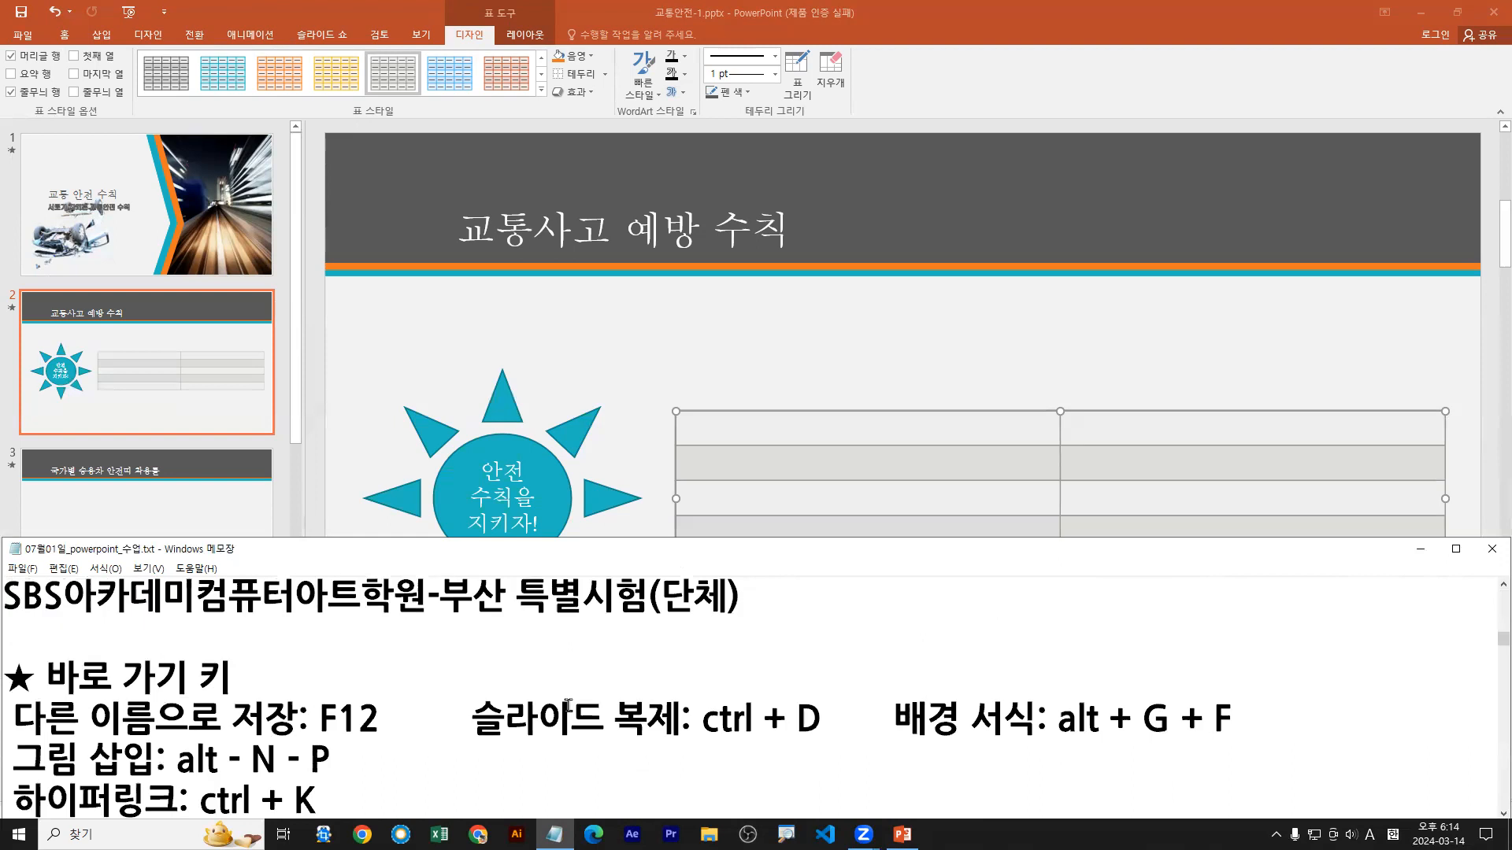
scroll(569, 706, down, 6)
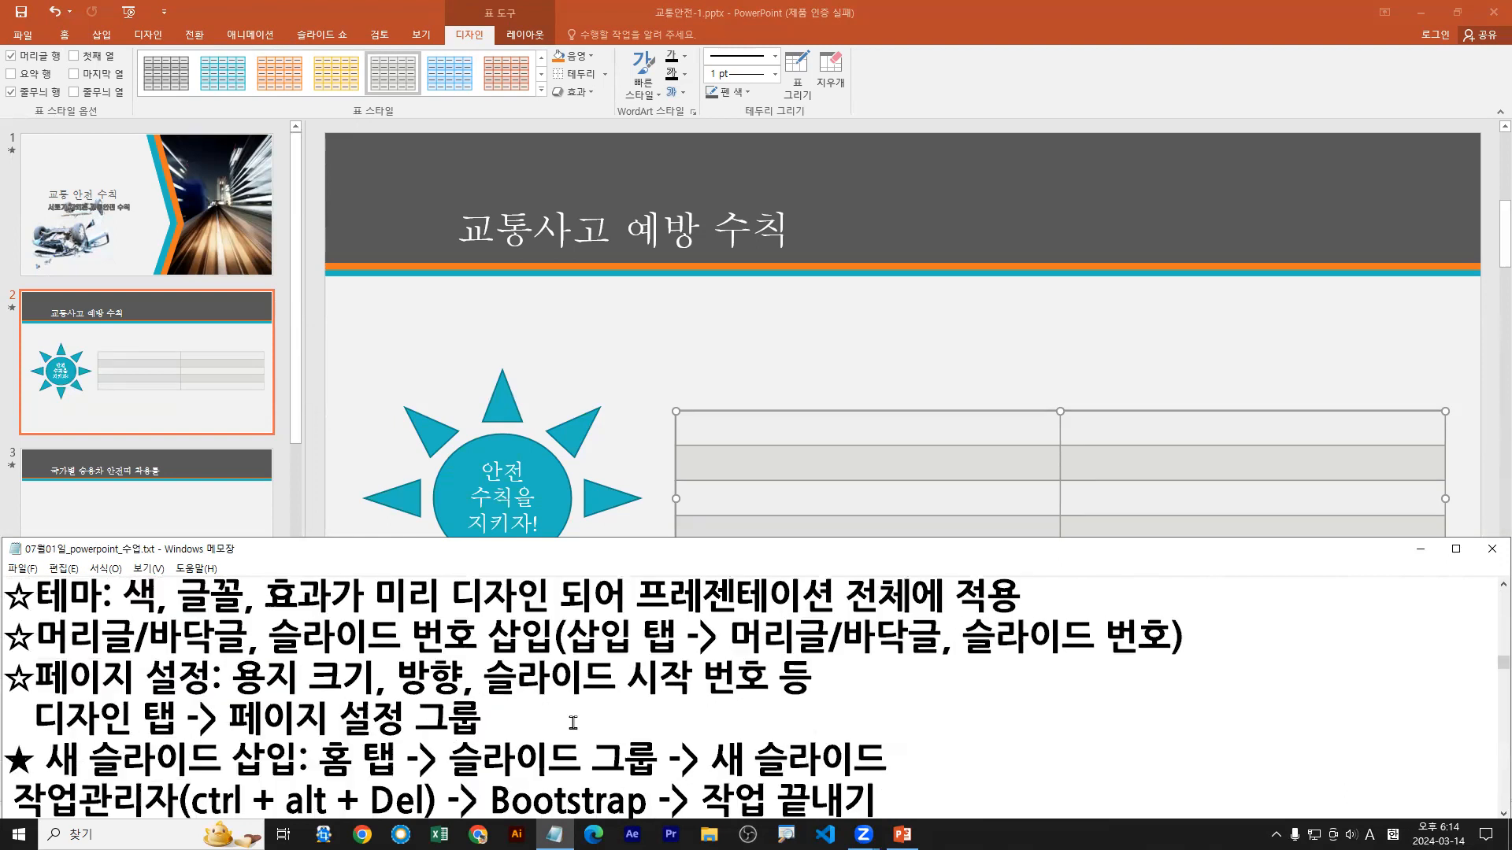
scroll(573, 723, down, 3)
scroll(573, 728, down, 2)
scroll(573, 732, down, 2)
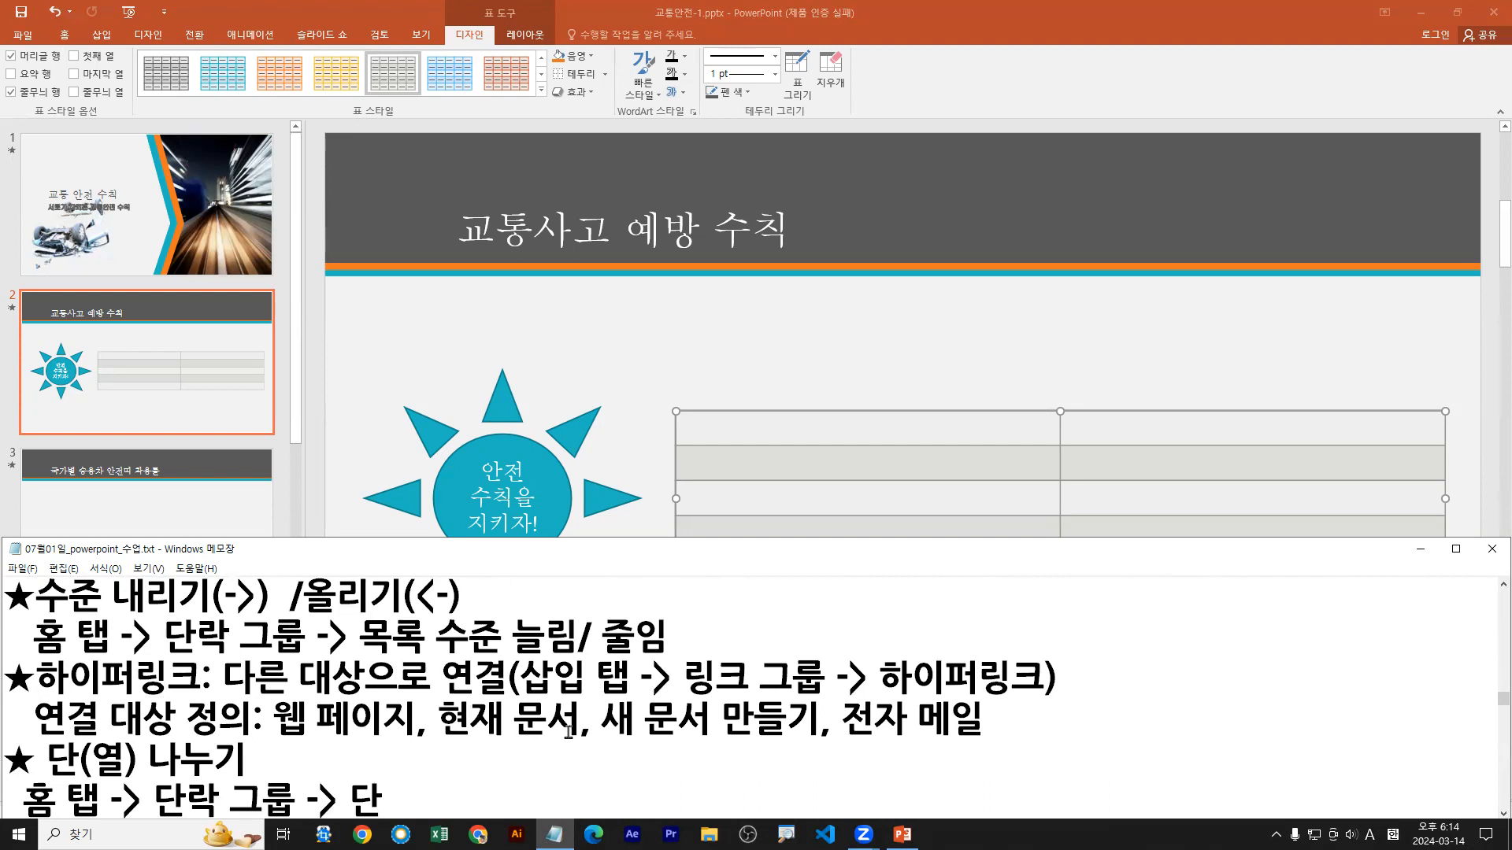
Step: Go to slide 3 in PowerPoint, restore its window down above the notes, and find the note on inserting an Excel file as an object
click(128, 498)
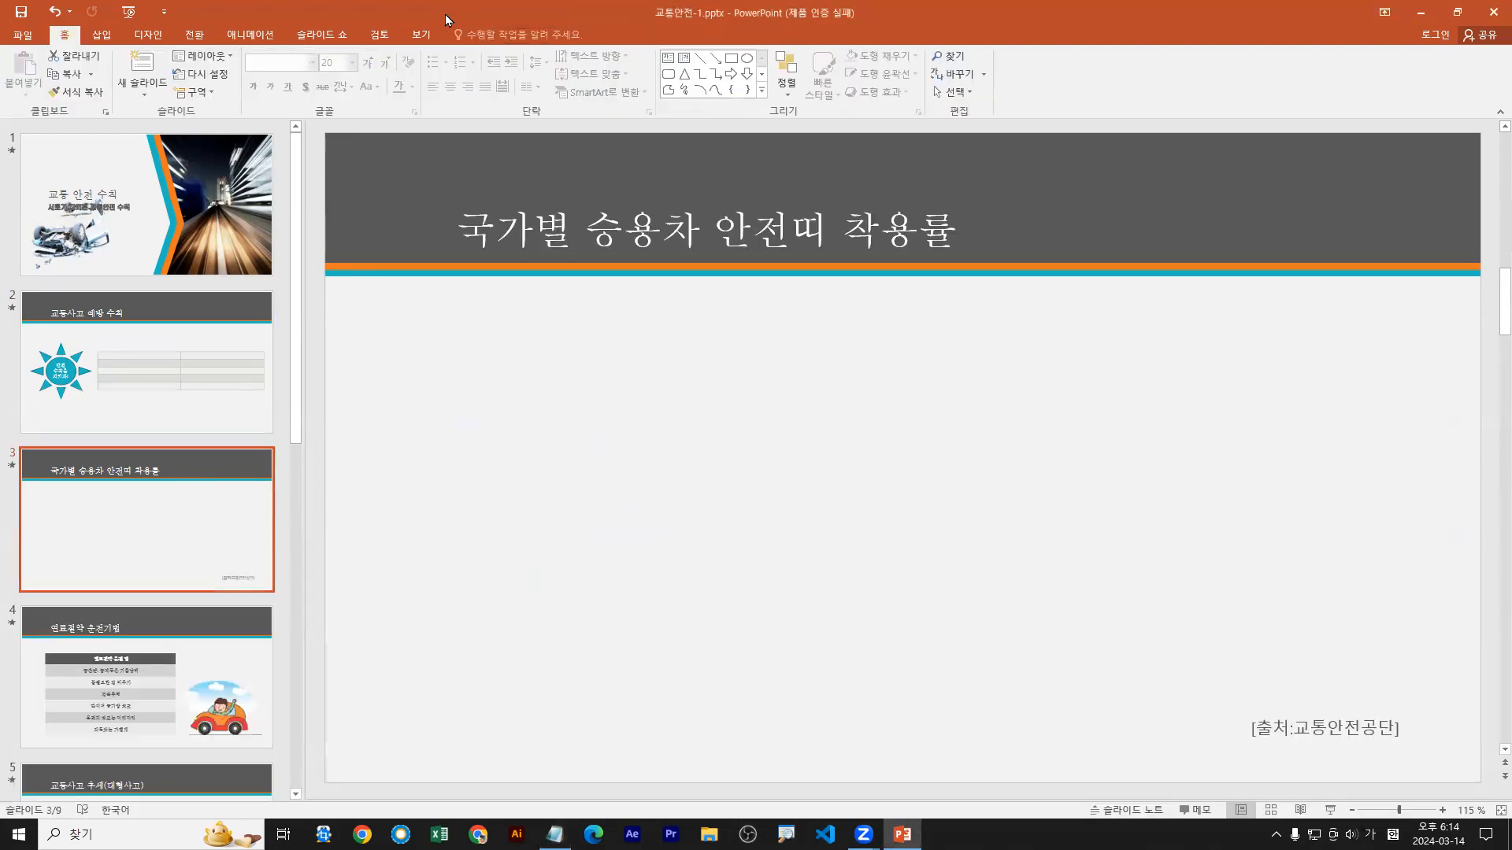
double_click(446, 14)
scroll(262, 734, down, 1)
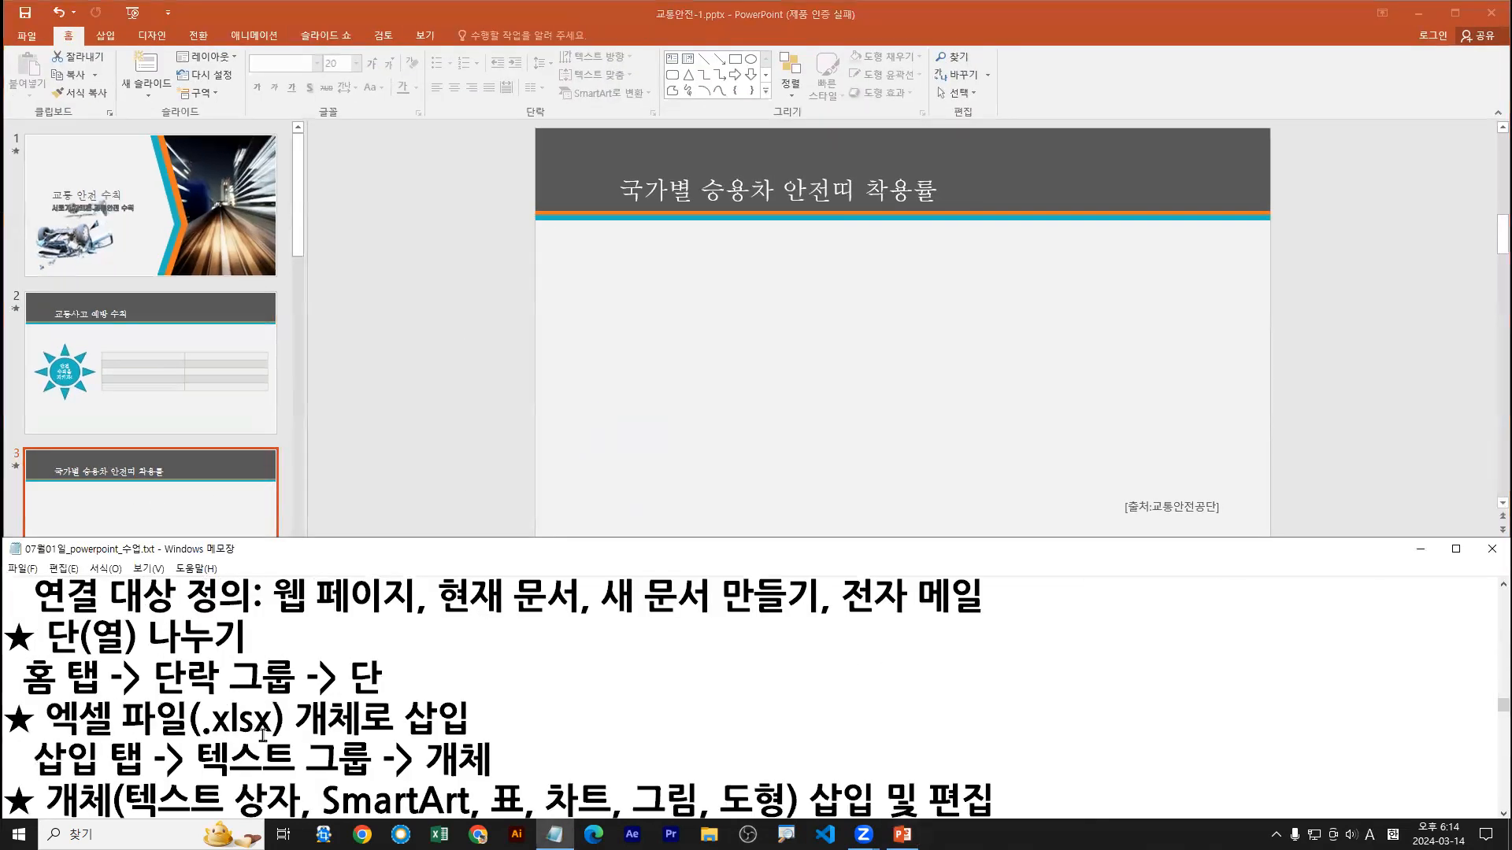
scroll(262, 735, down, 1)
click(195, 465)
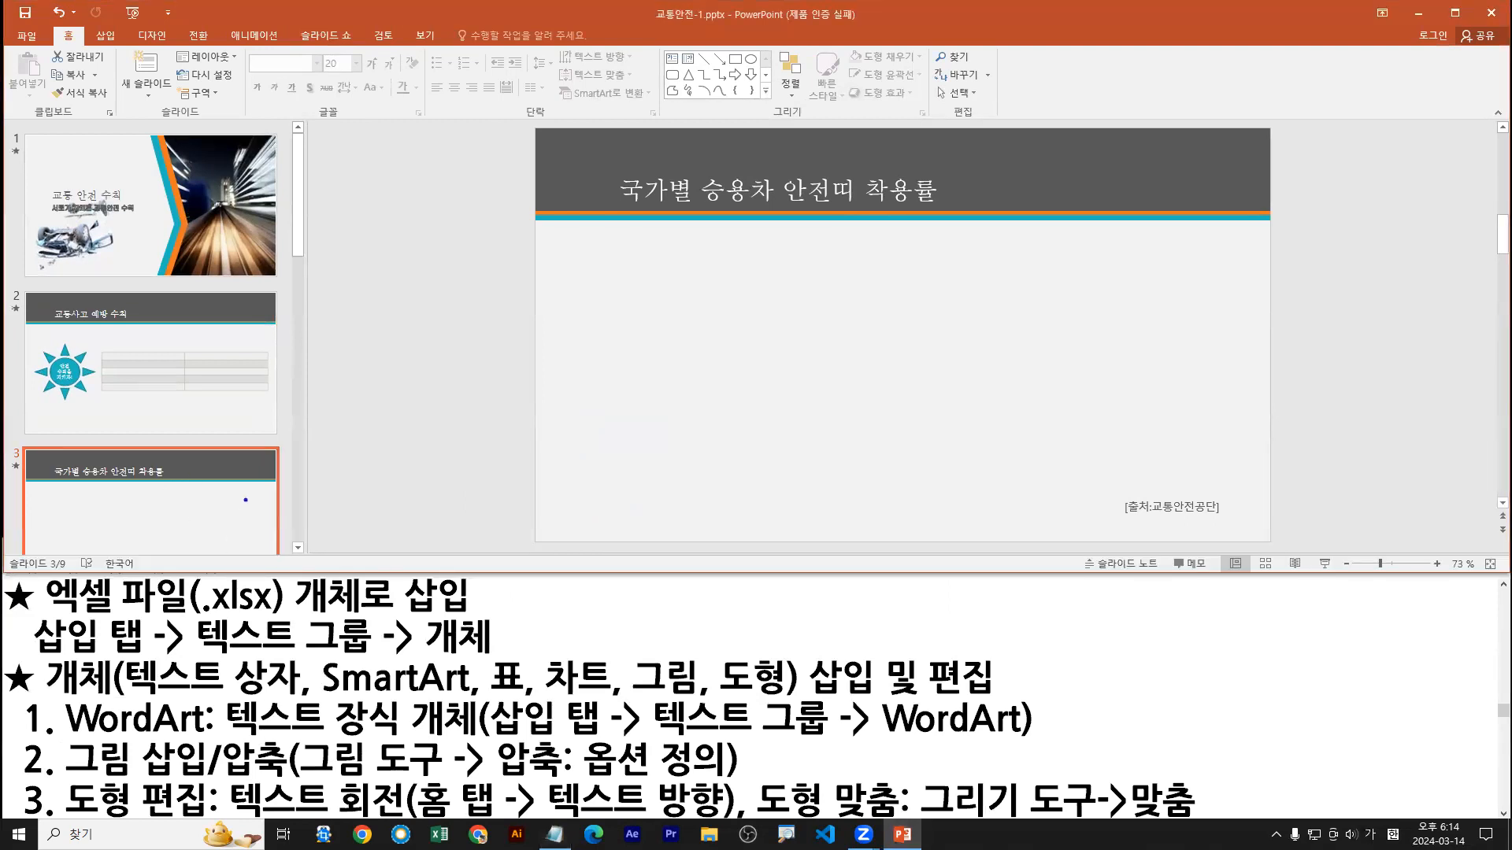
key(Escape)
scroll(246, 500, down, 2)
key(ctrl+2)
drag(212, 344, 275, 333)
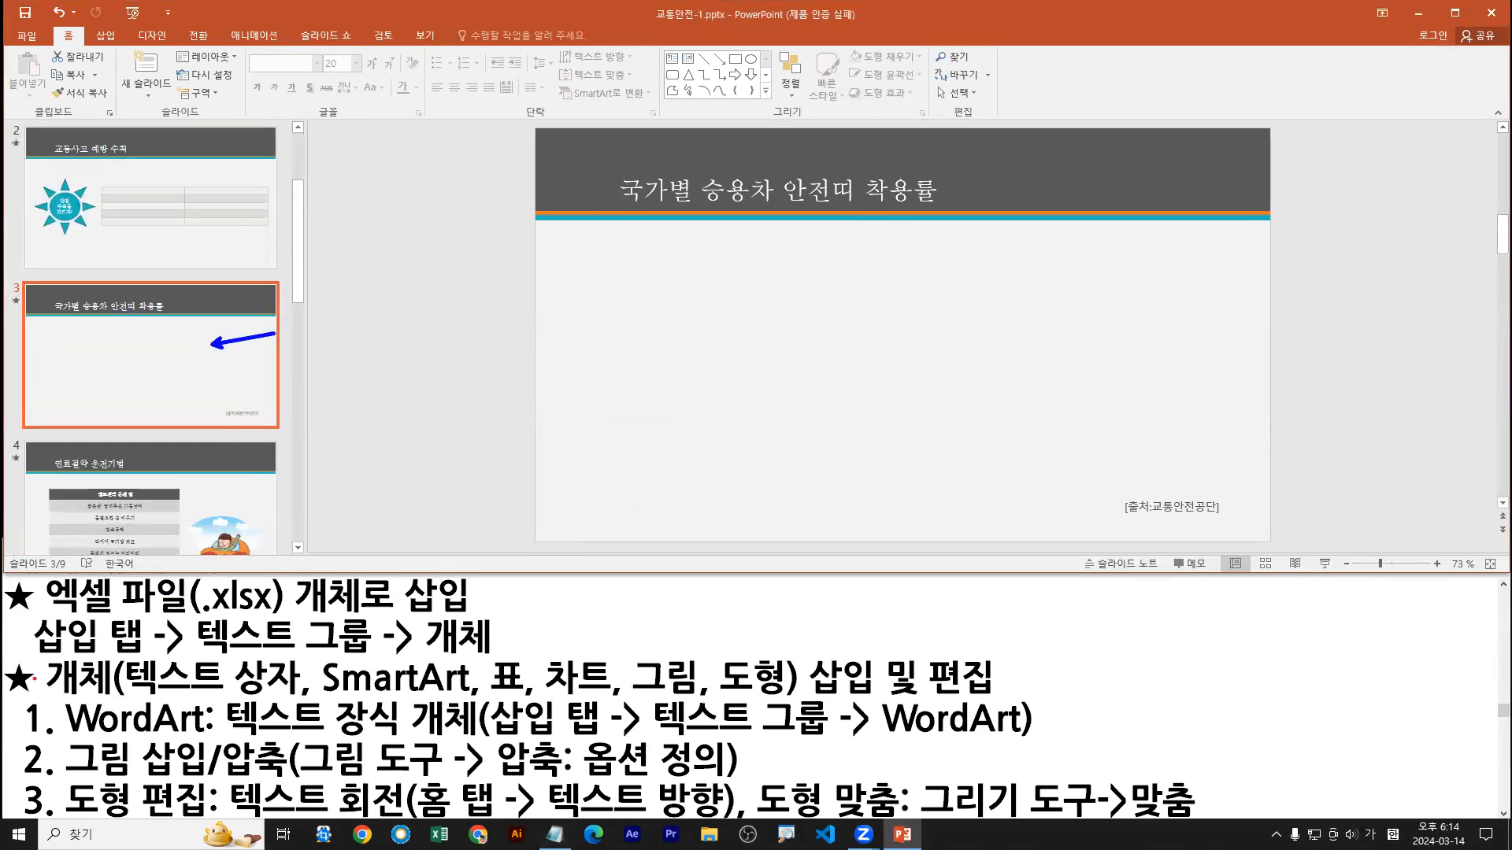
drag(26, 661, 504, 655)
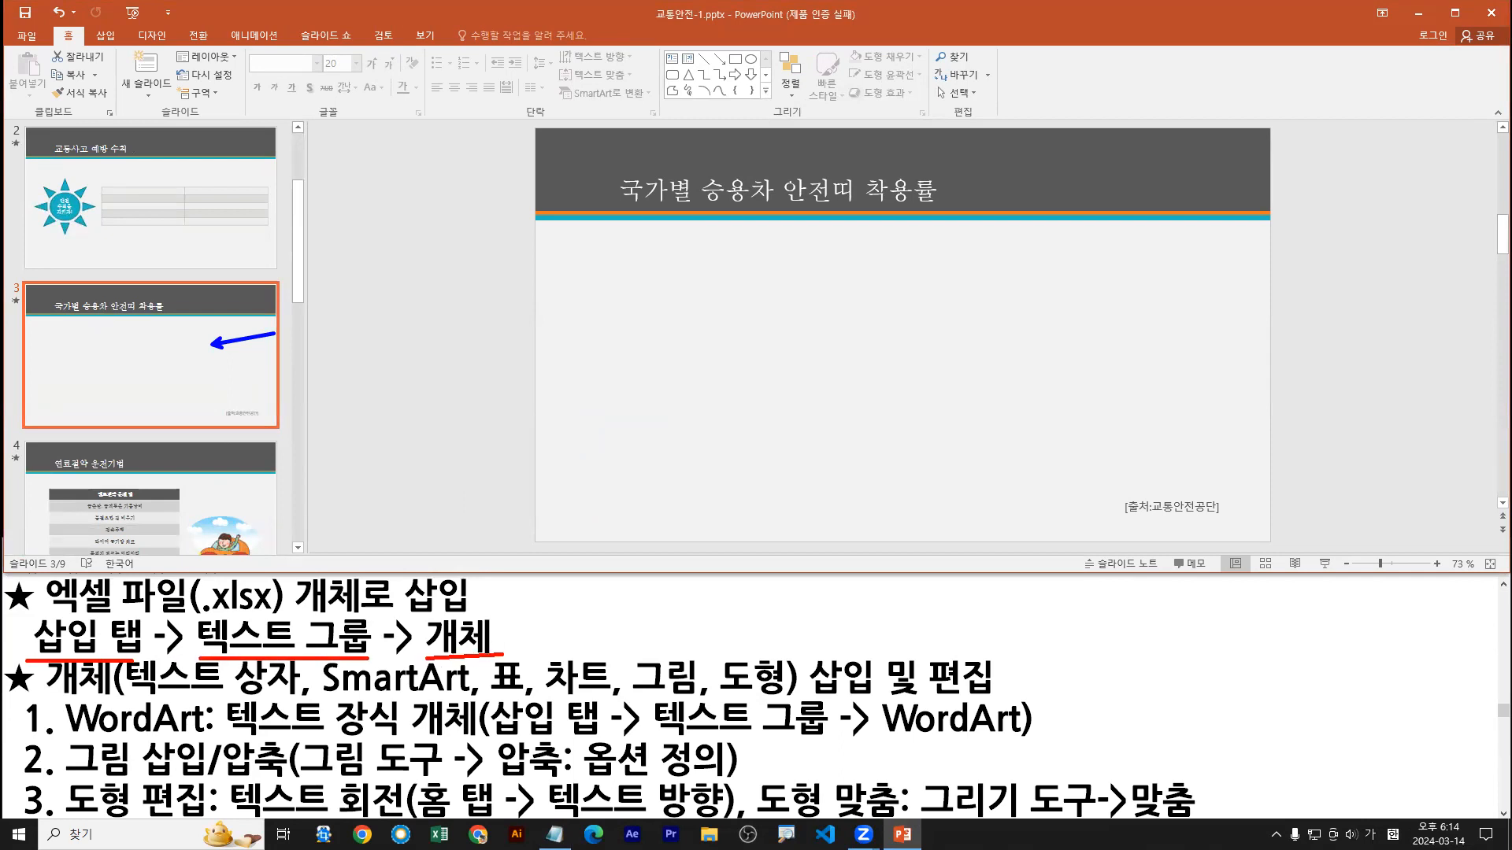
key(Escape)
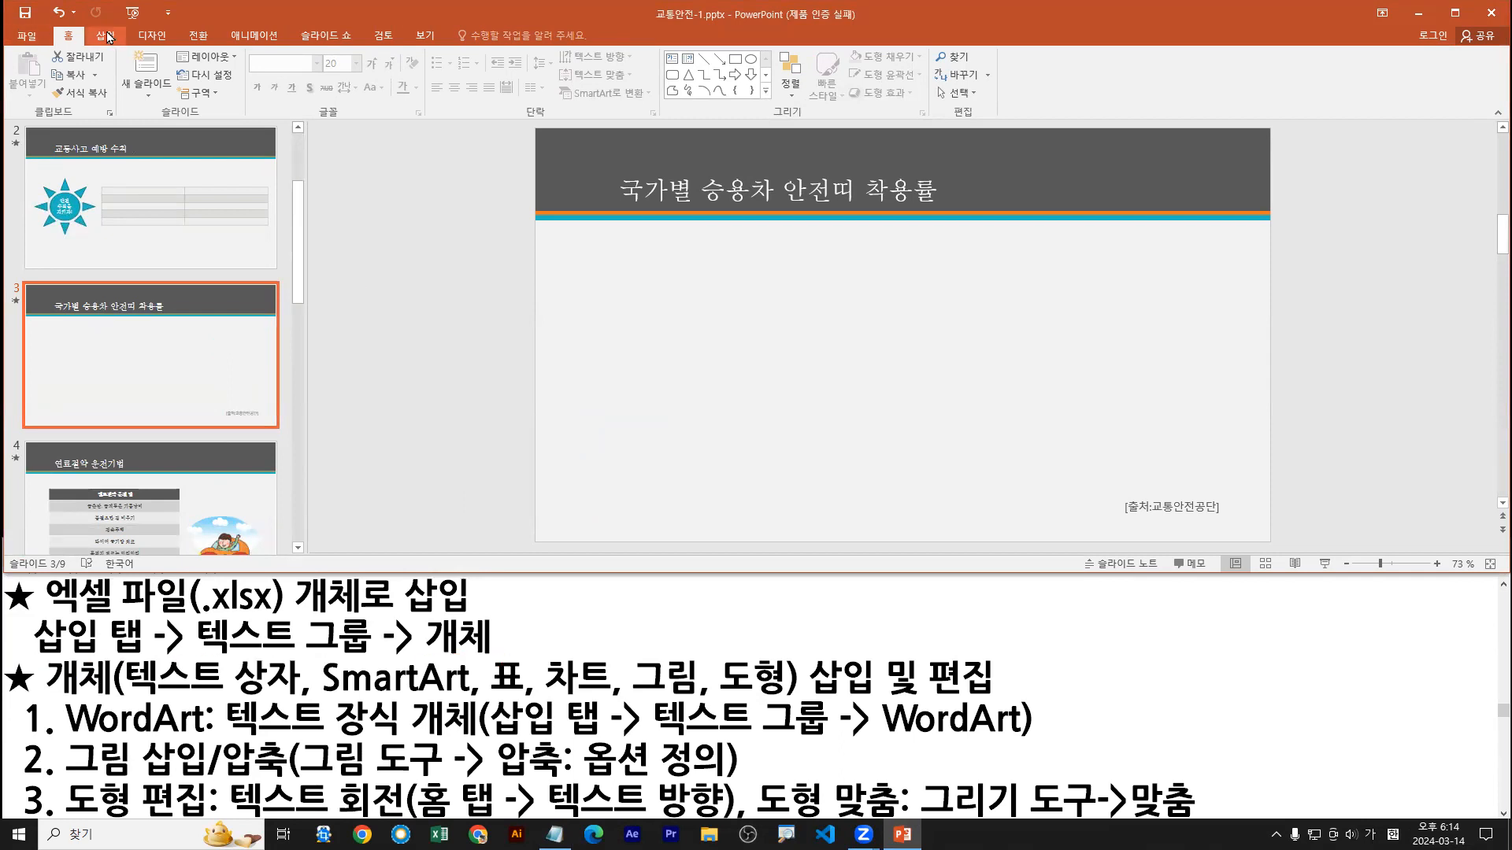
Step: Start inserting an object on slide 3 and set it to be created from an existing file
click(102, 35)
drag(108, 36, 126, 47)
key(b)
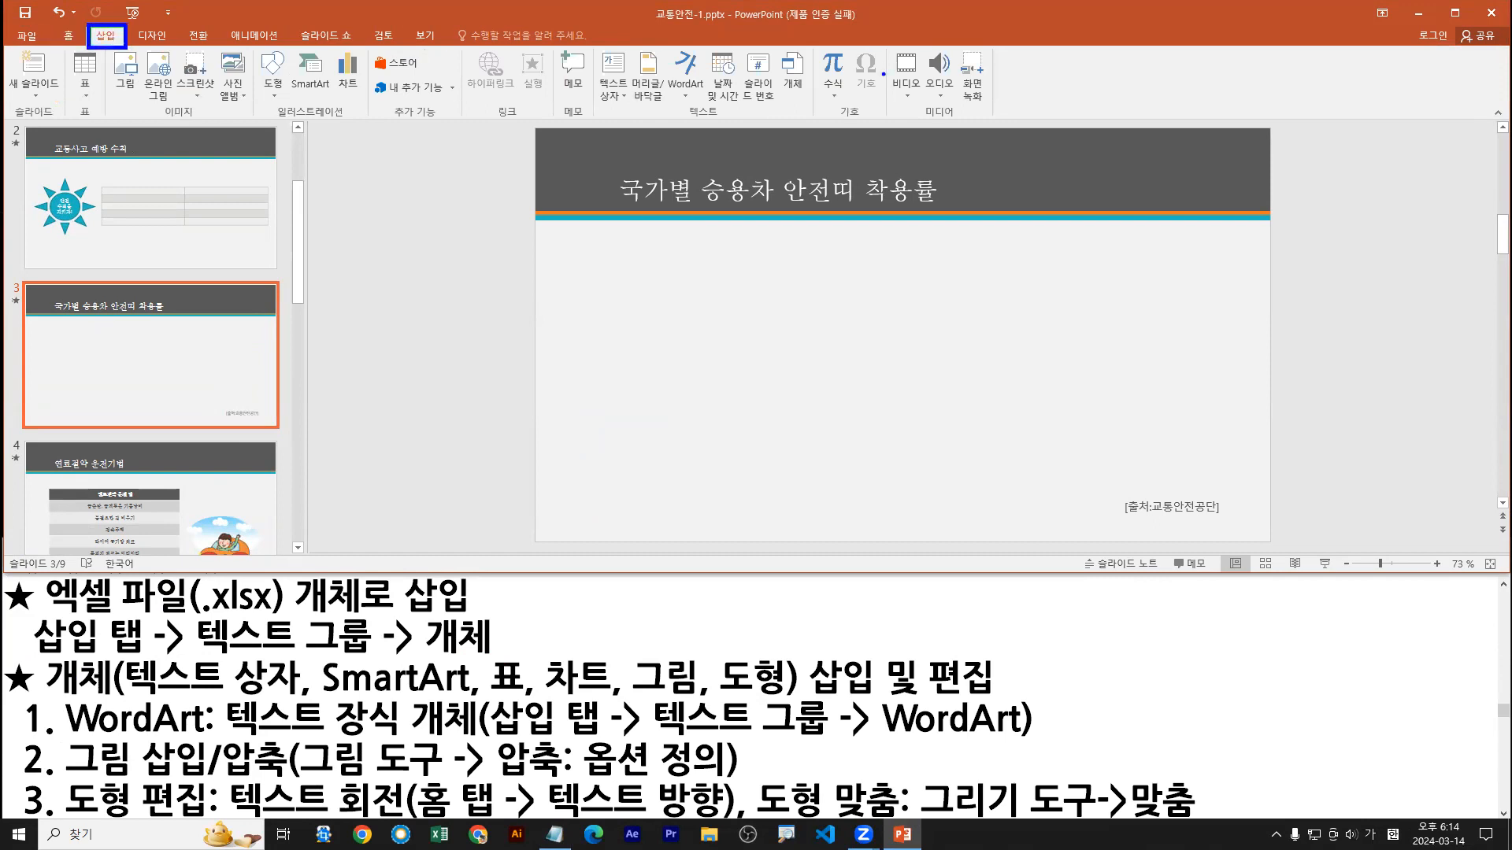
mouse_move(585, 42)
mouse_down()
mouse_move(772, 123)
mouse_move(816, 119)
mouse_up()
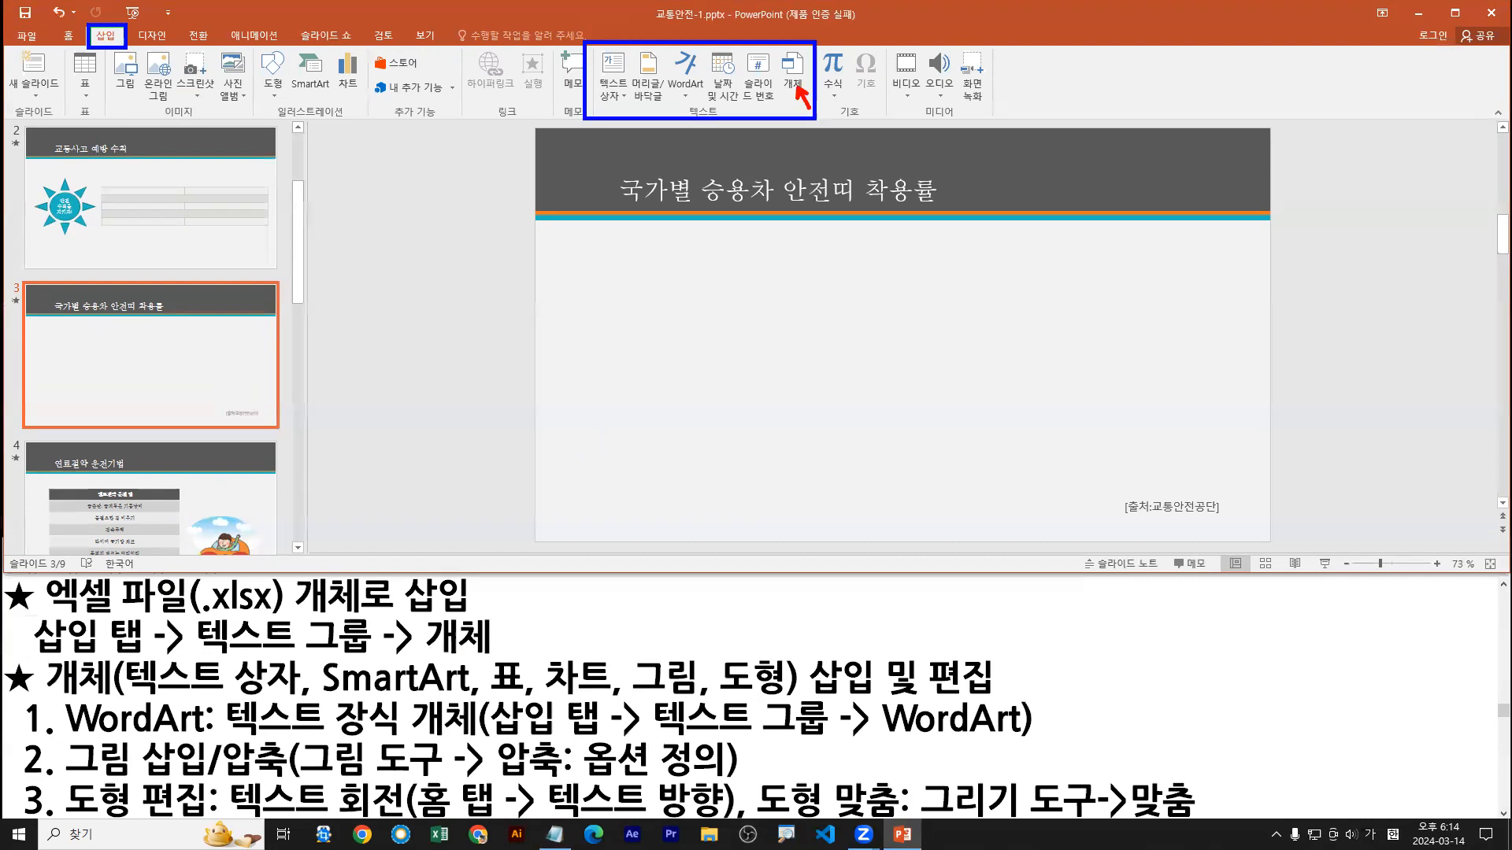
key(Escape)
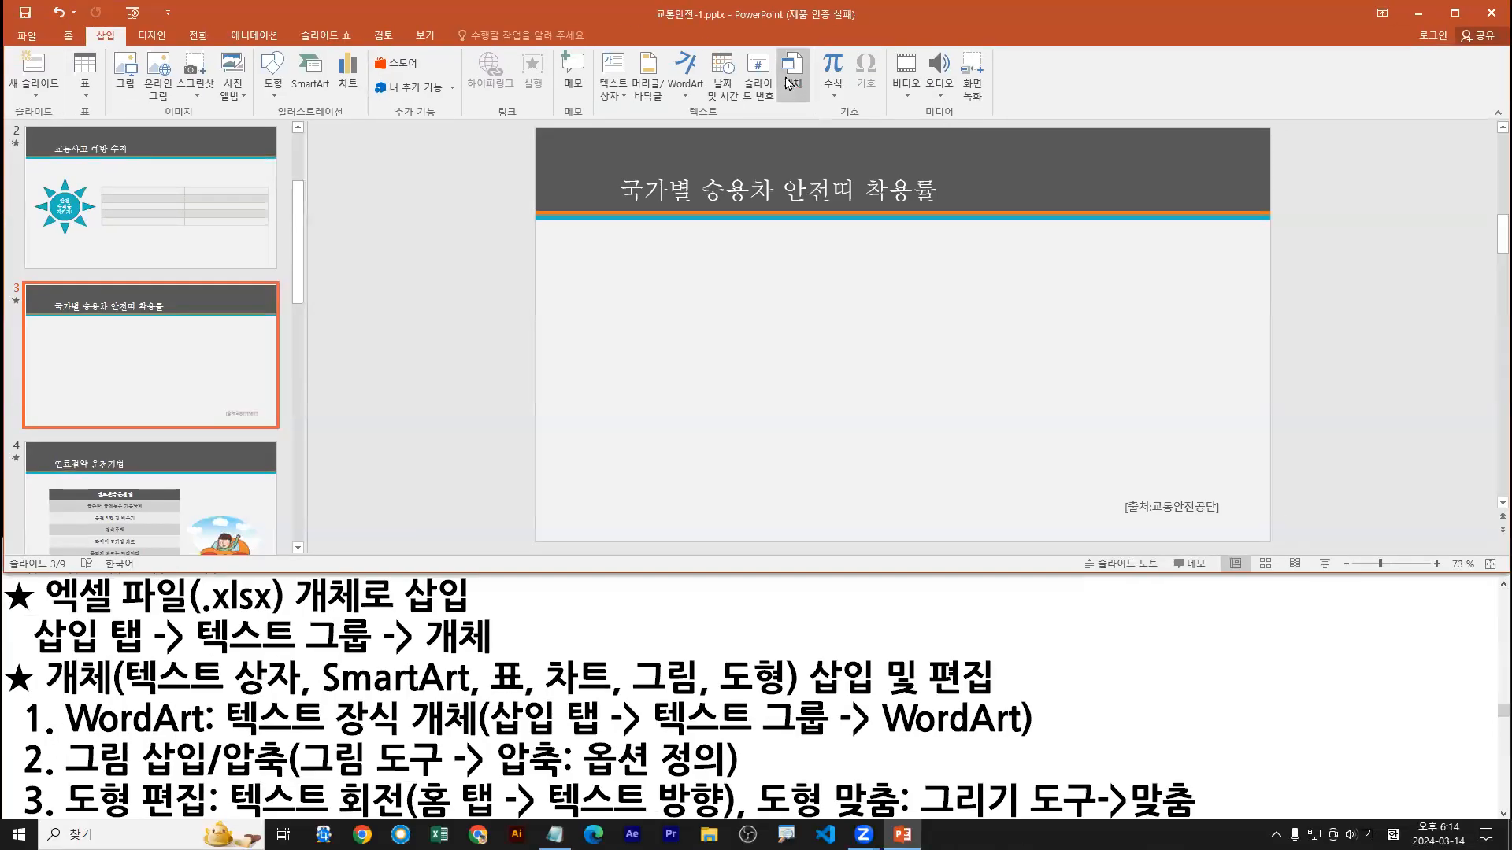
click(791, 126)
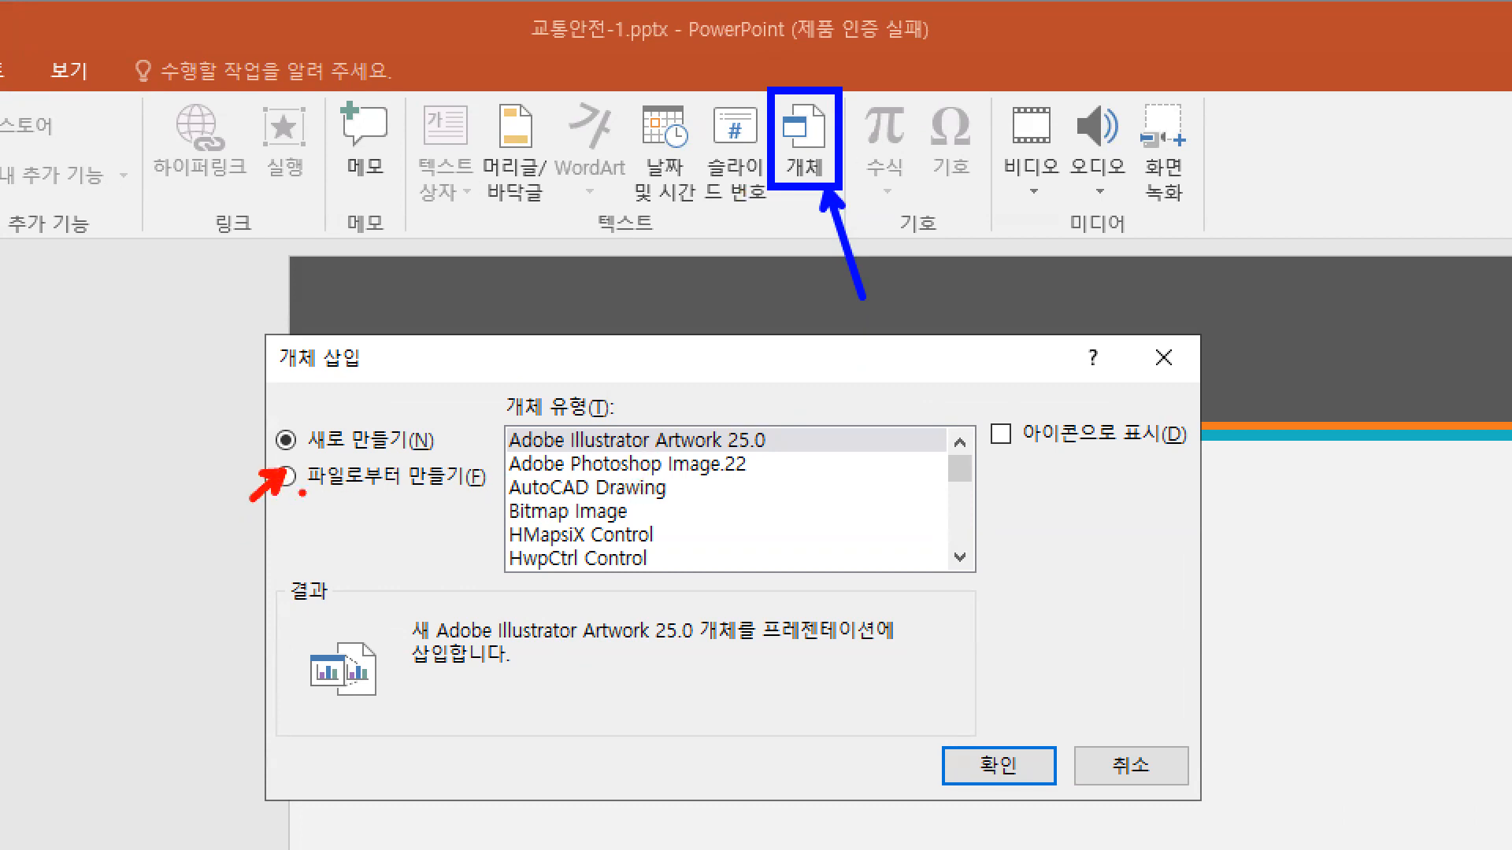
drag(308, 488, 478, 489)
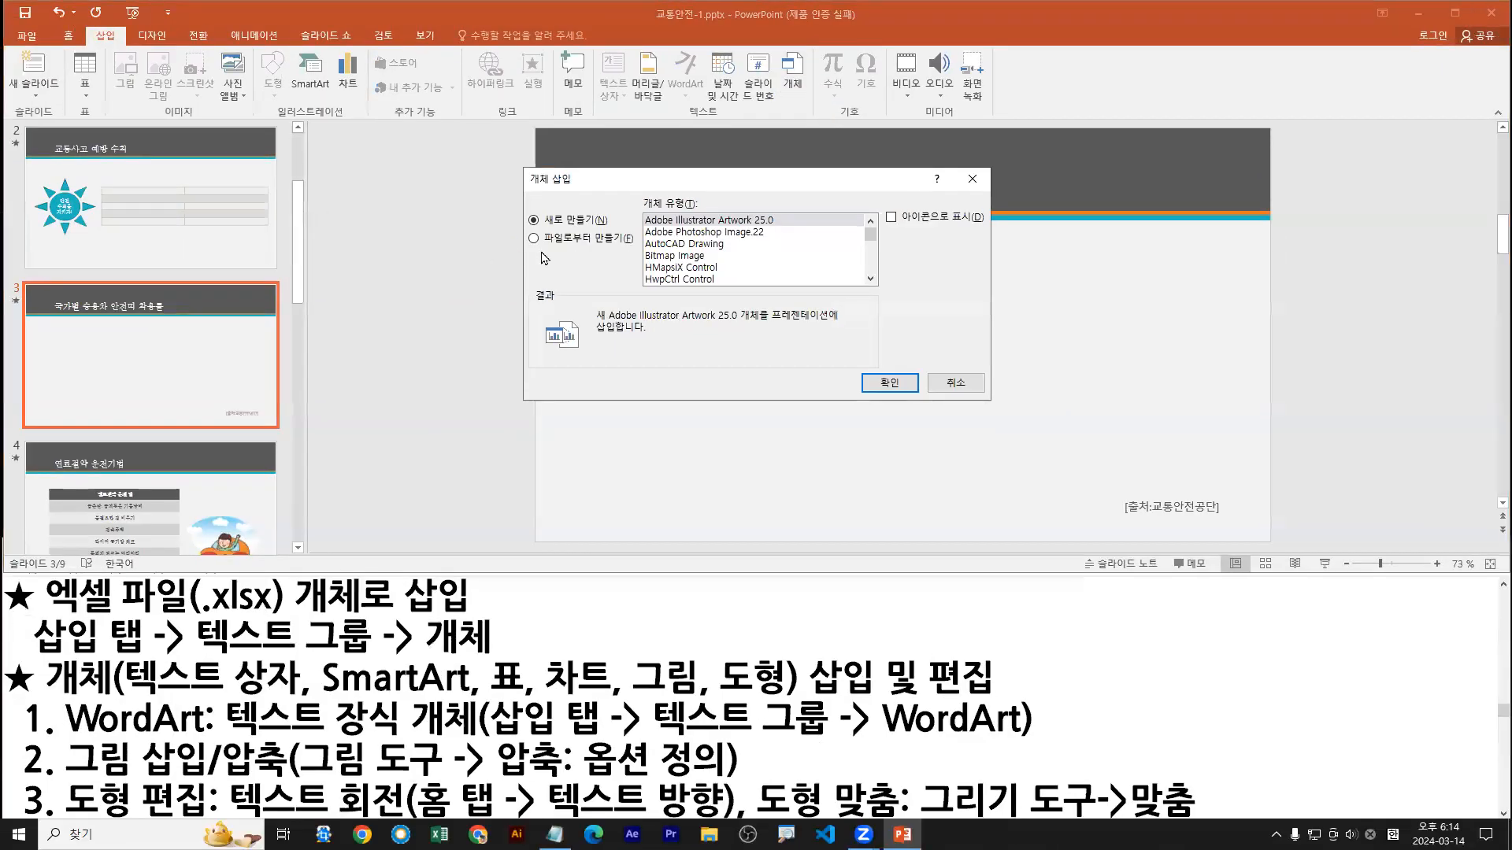
click(285, 476)
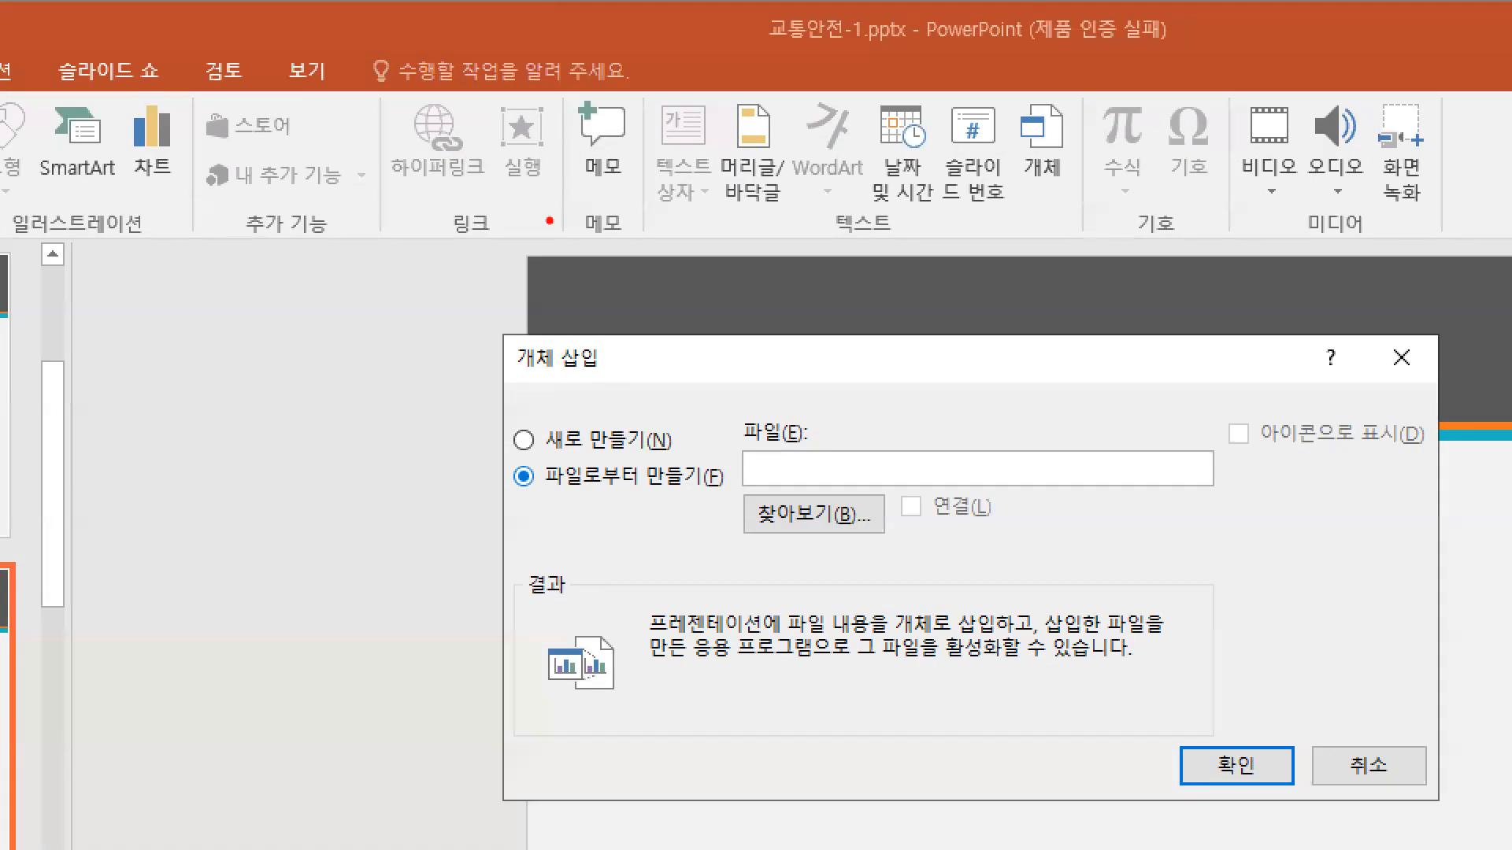
drag(520, 482, 474, 538)
mouse_move(746, 488)
mouse_down()
mouse_move(880, 537)
mouse_move(848, 596)
mouse_up()
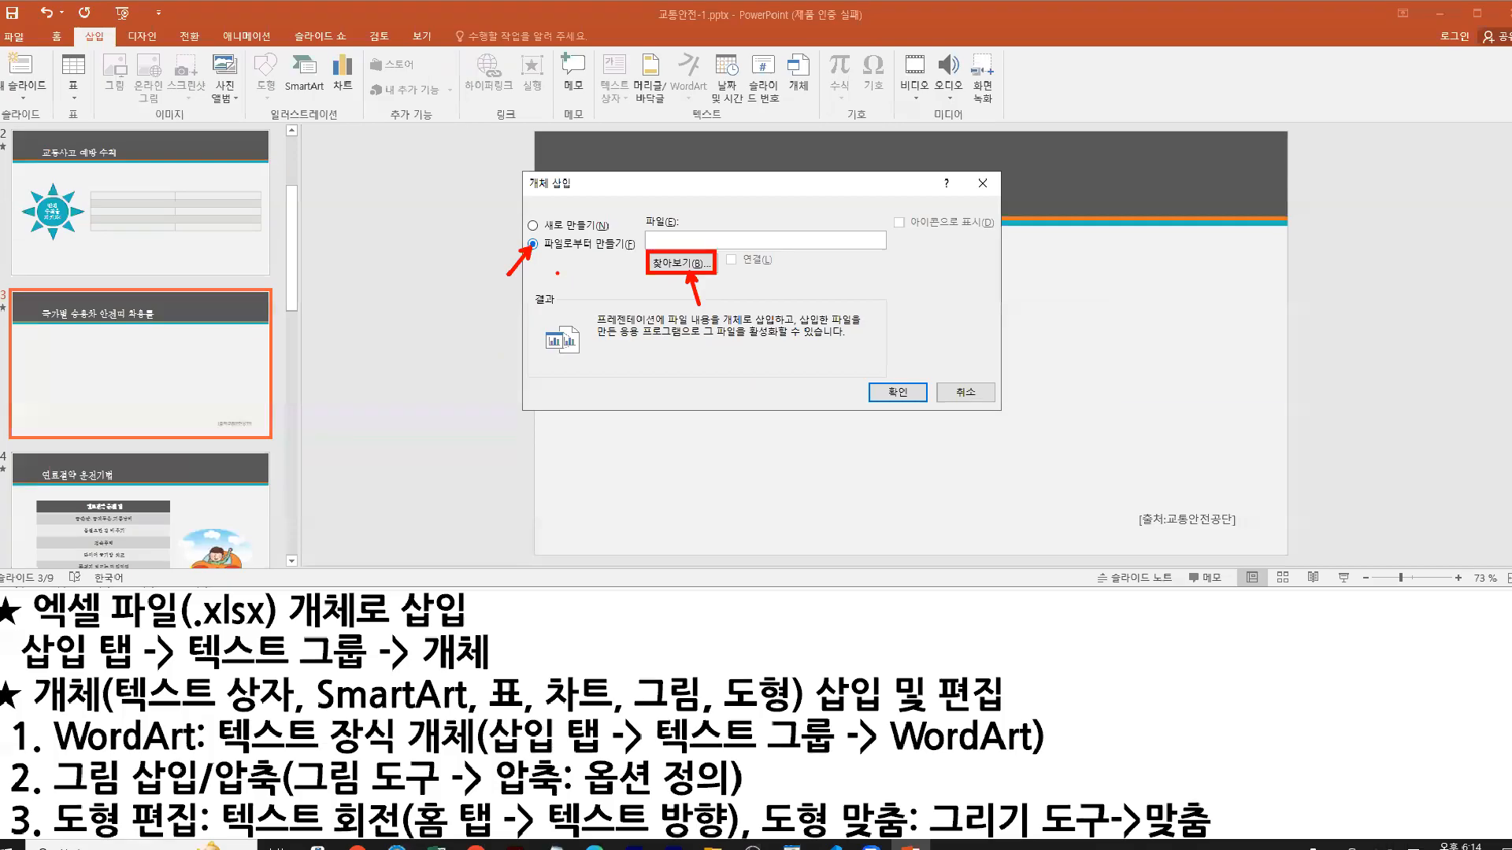
Step: Browse to Documents > MOS 관련 자료 > MOS-파워포인트 > MOS PowerPoint 2016 > Chapter 3 and choose 안전띠착용률.xlsx as the object's source file
click(813, 514)
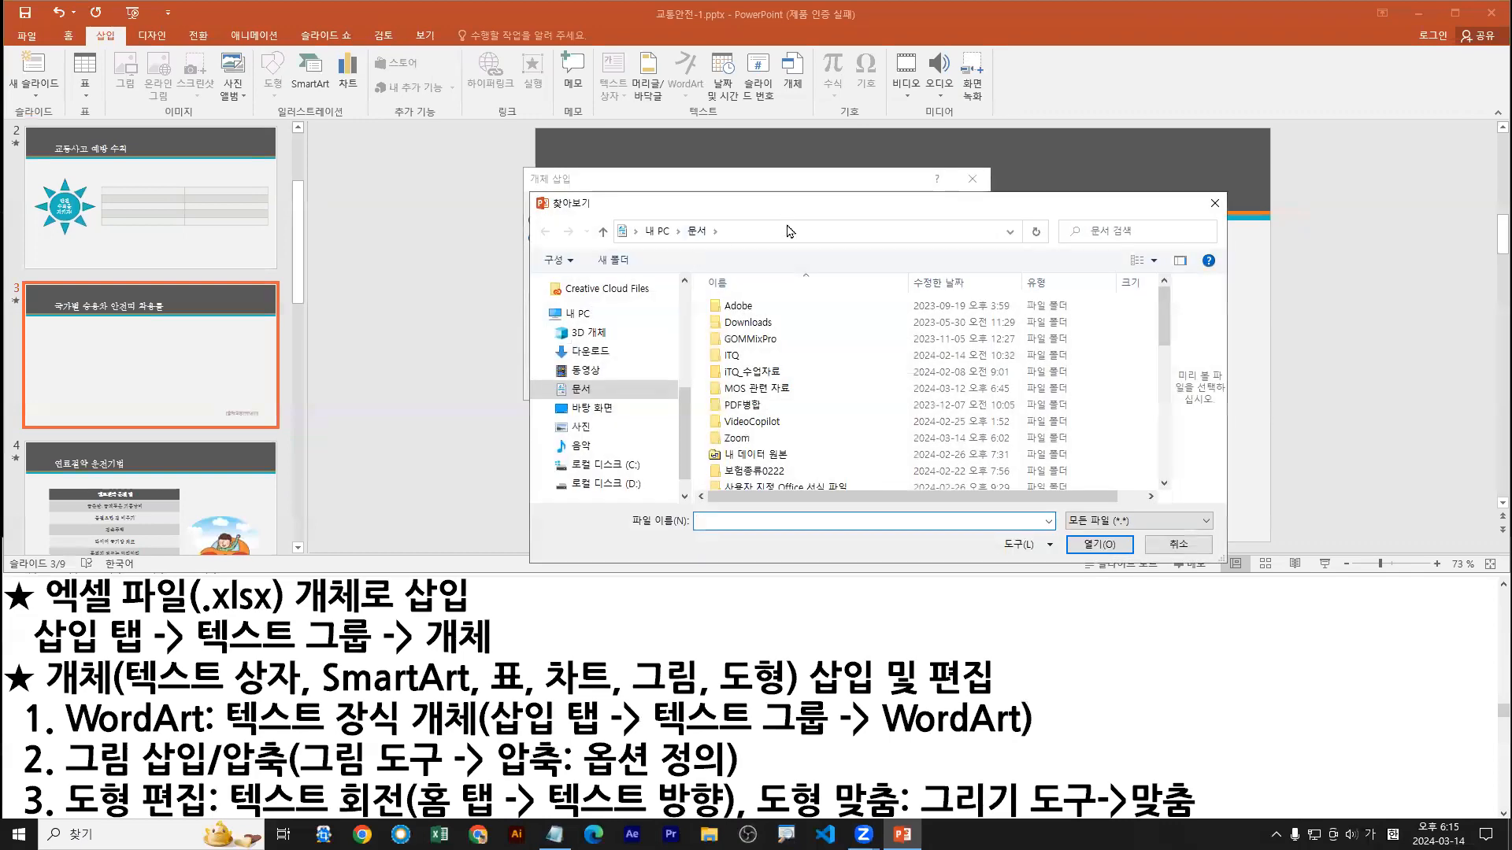
drag(788, 213, 778, 306)
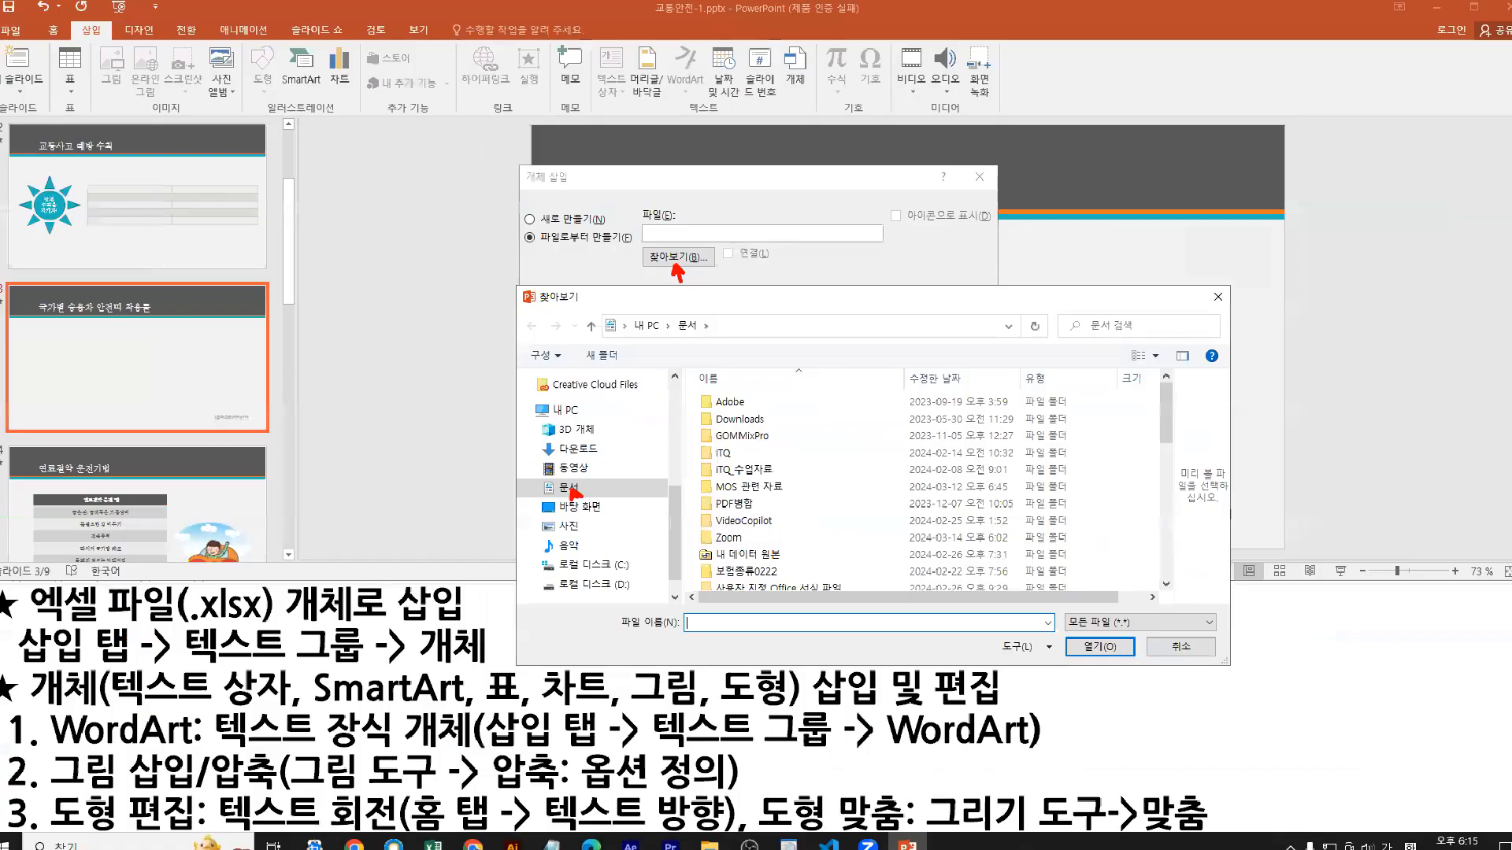
double_click(819, 698)
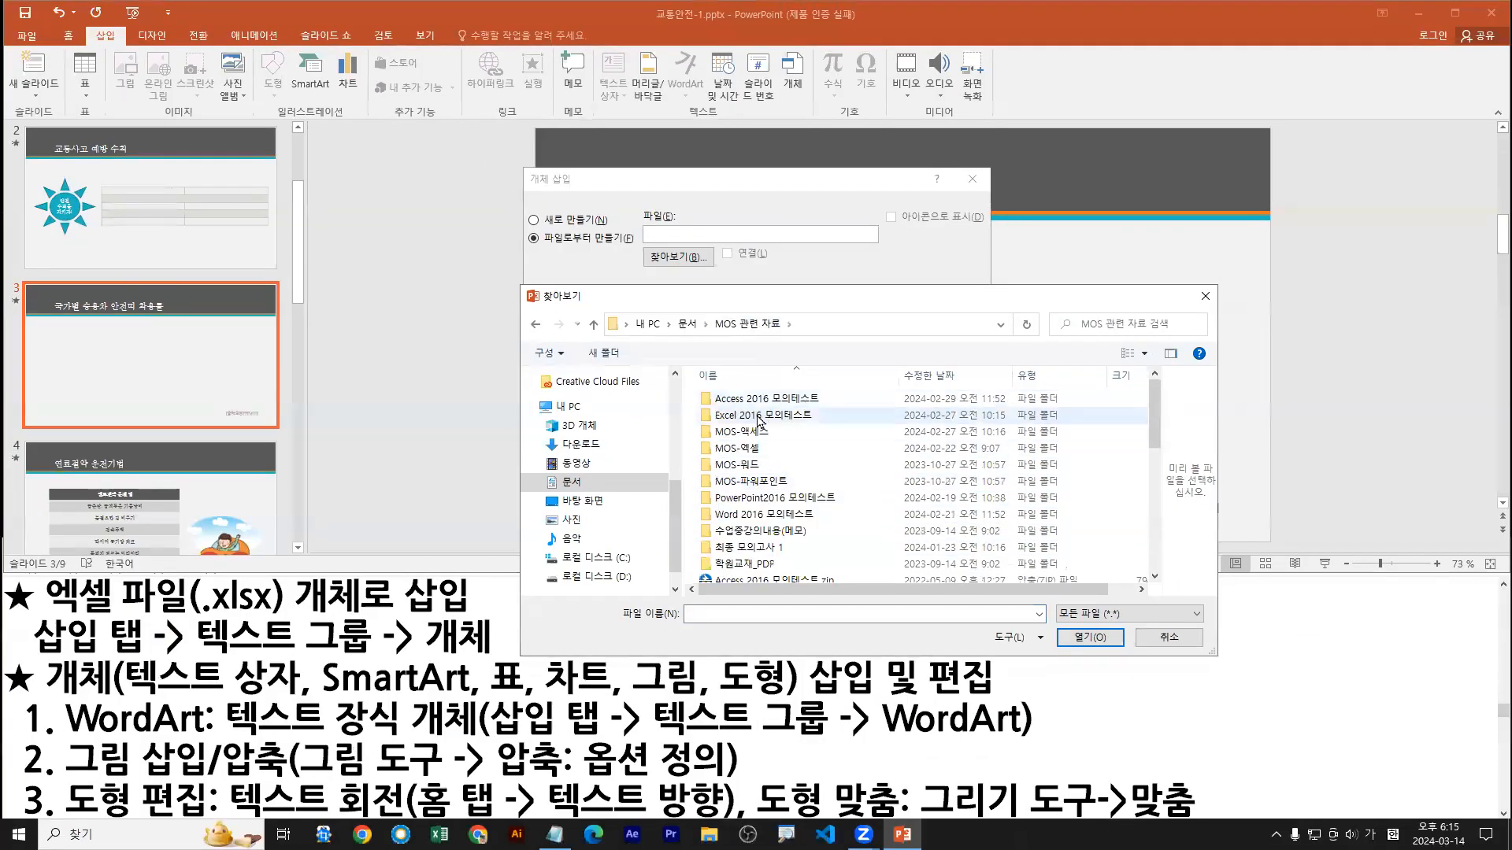
double_click(770, 482)
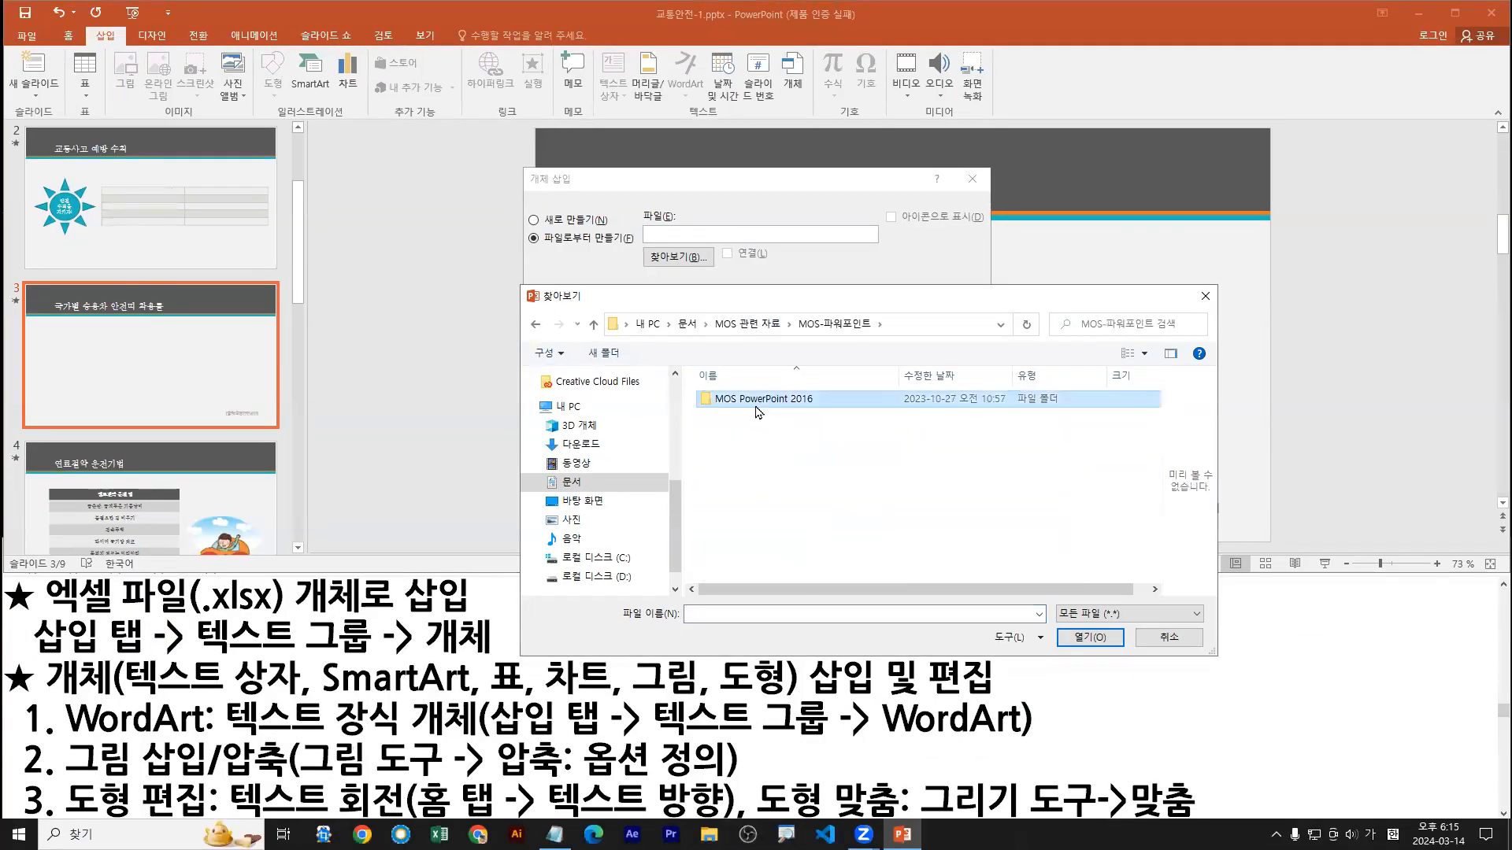
double_click(760, 400)
double_click(742, 432)
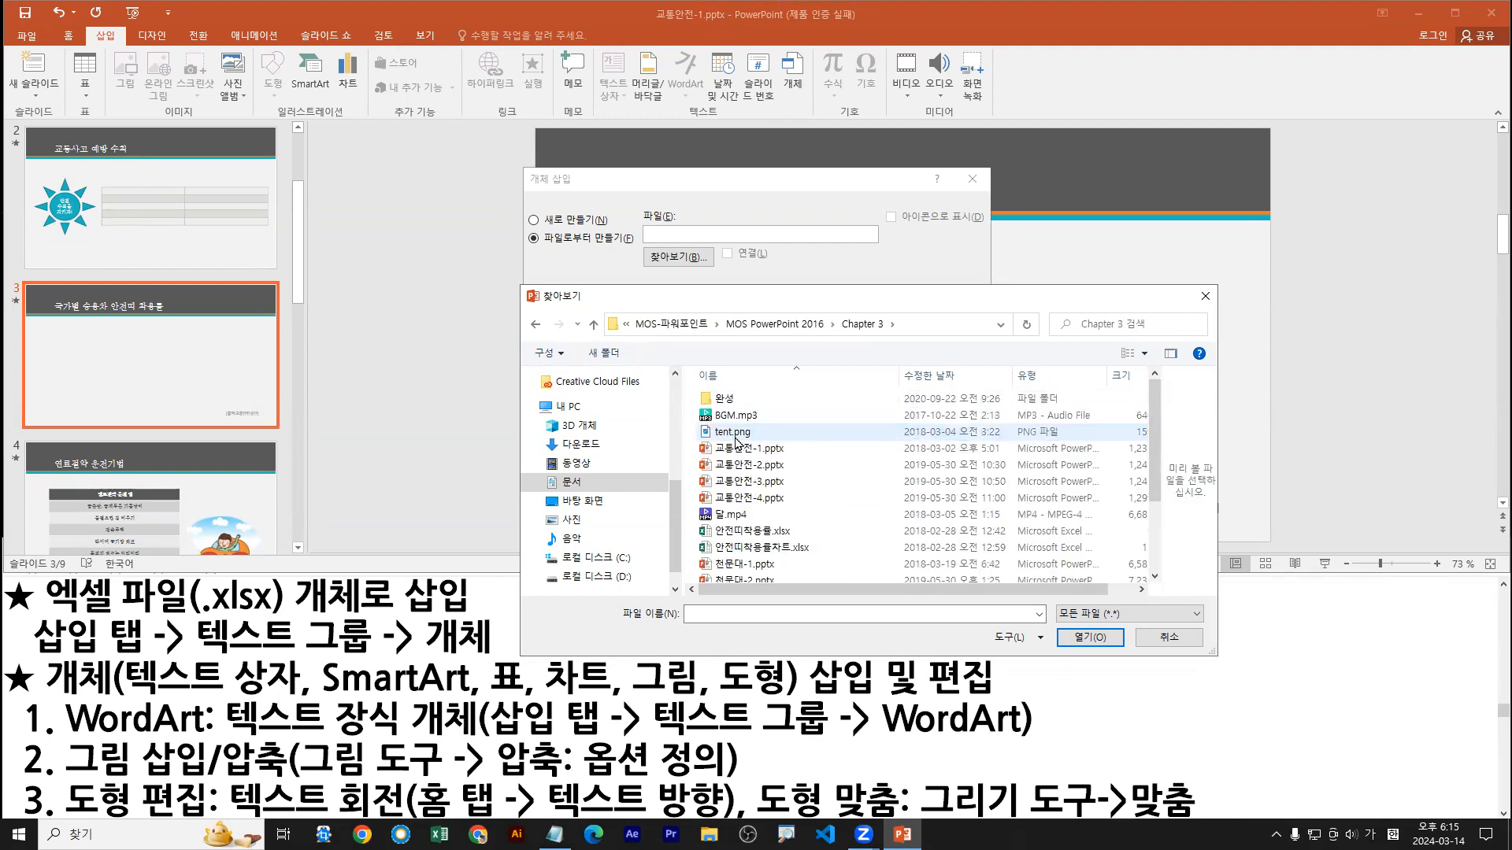
scroll(748, 472, down, 1)
click(753, 491)
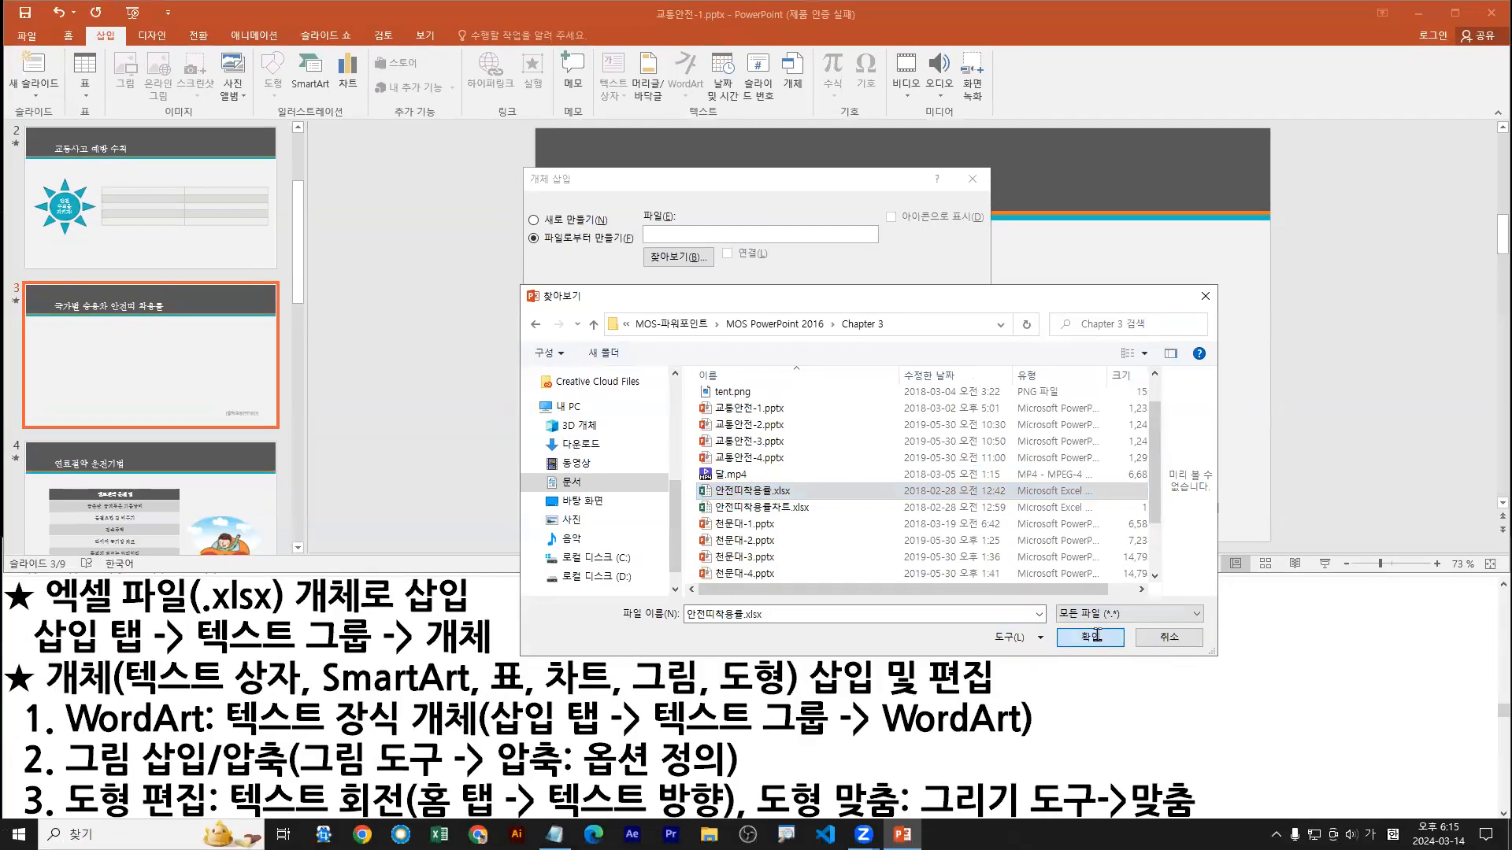
click(1090, 636)
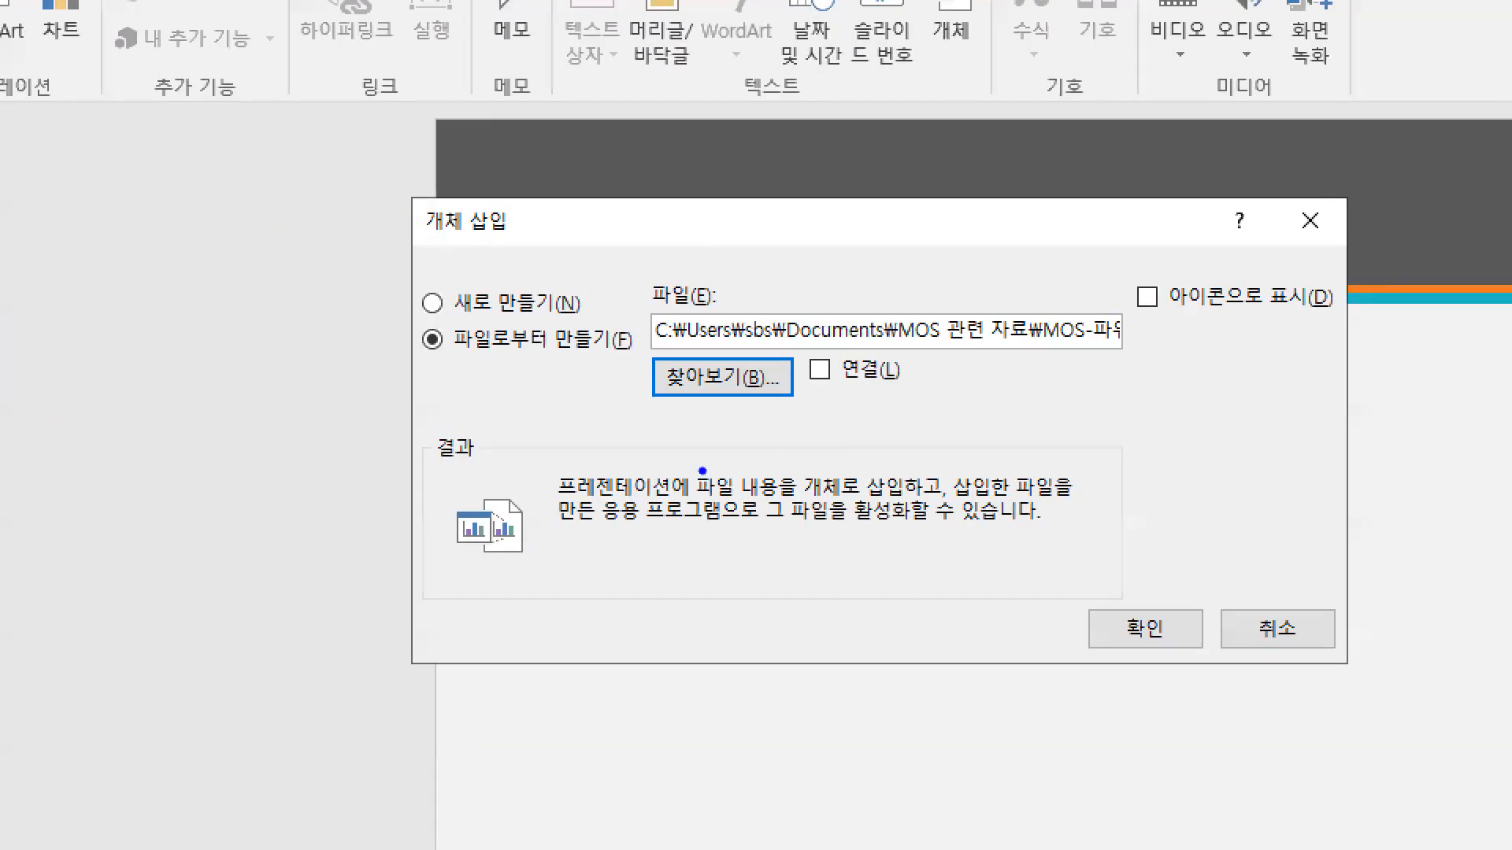
Step: Insert the workbook on slide 3 as an embedded object with the link option off, and maximize the presentation window
mouse_move(463, 547)
mouse_down()
mouse_move(477, 566)
mouse_move(555, 552)
mouse_move(585, 572)
mouse_move(606, 543)
mouse_up()
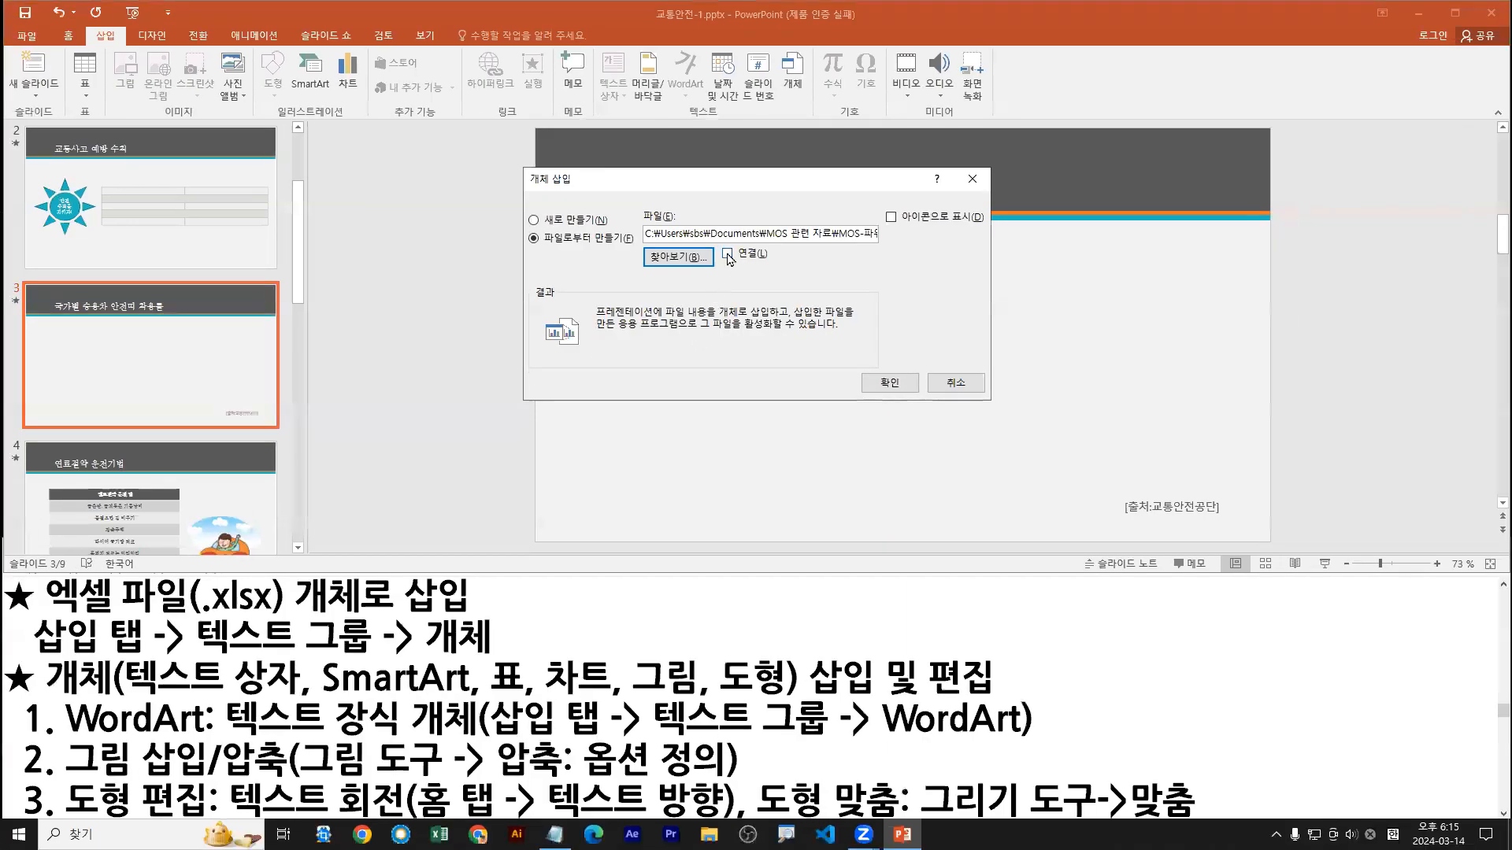
click(728, 254)
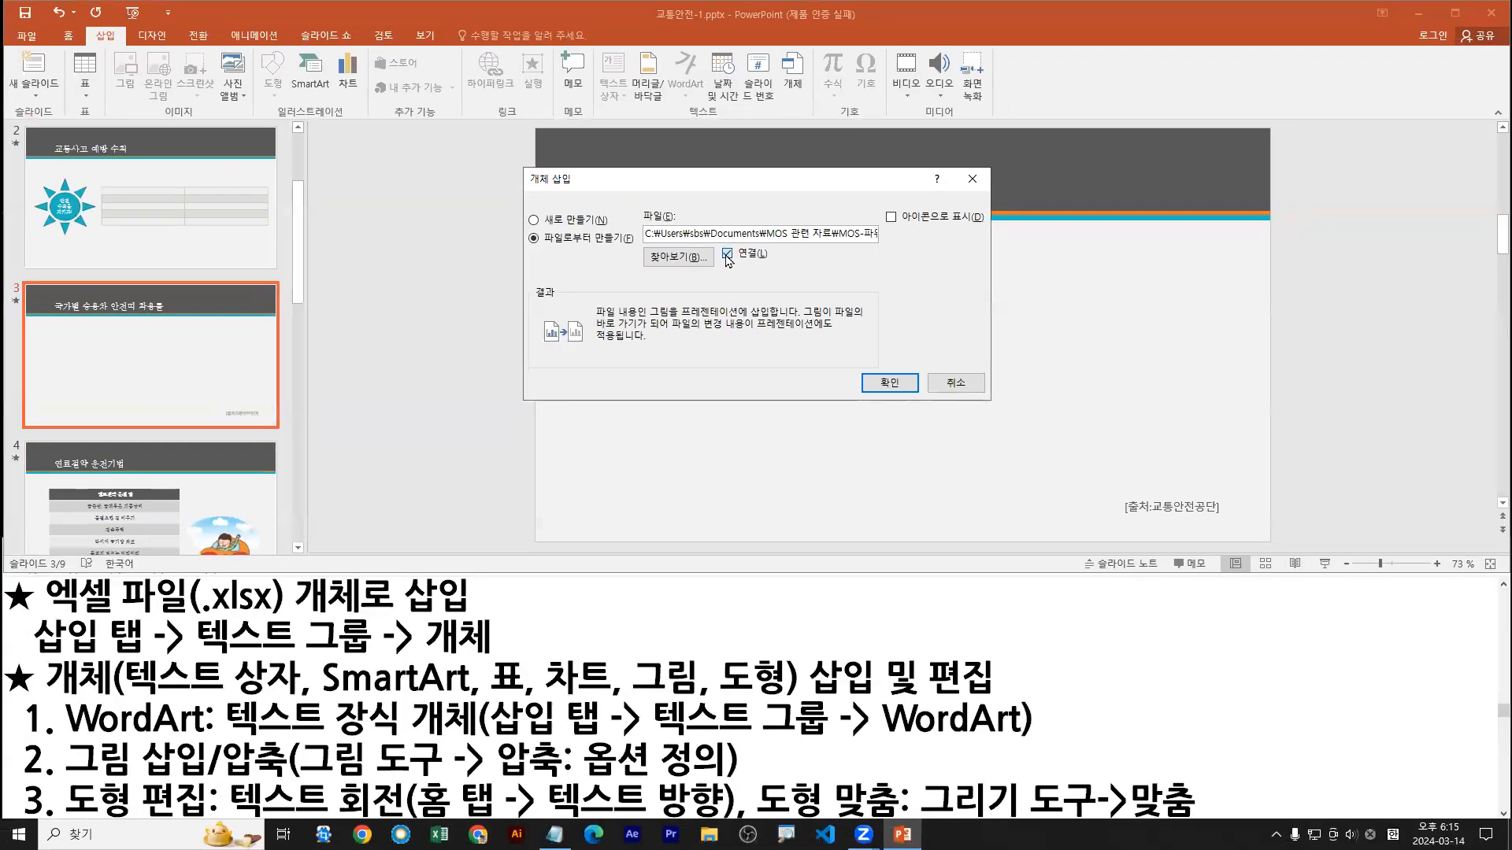
click(901, 168)
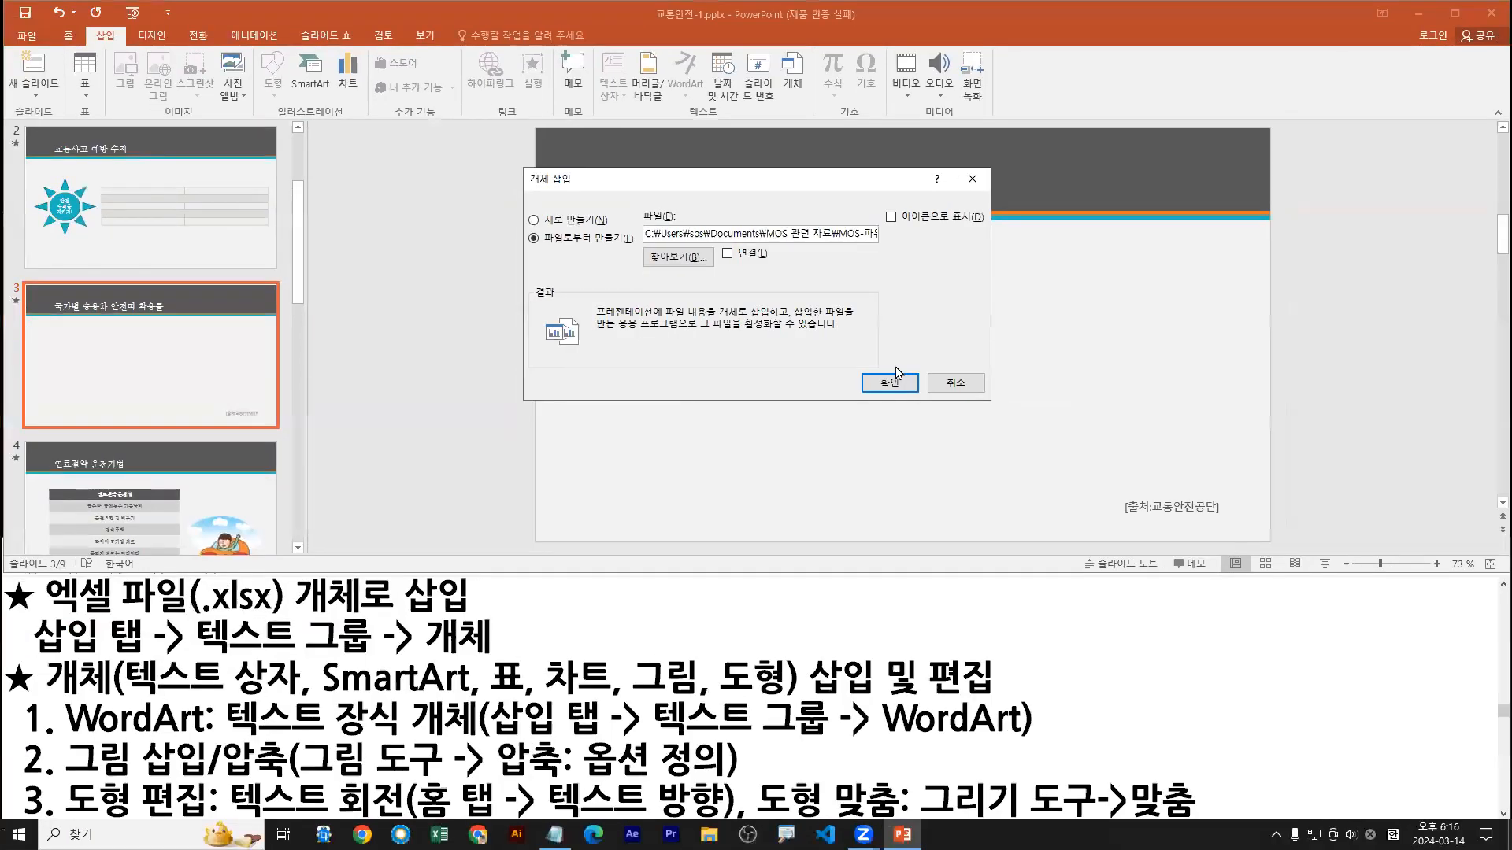
click(890, 382)
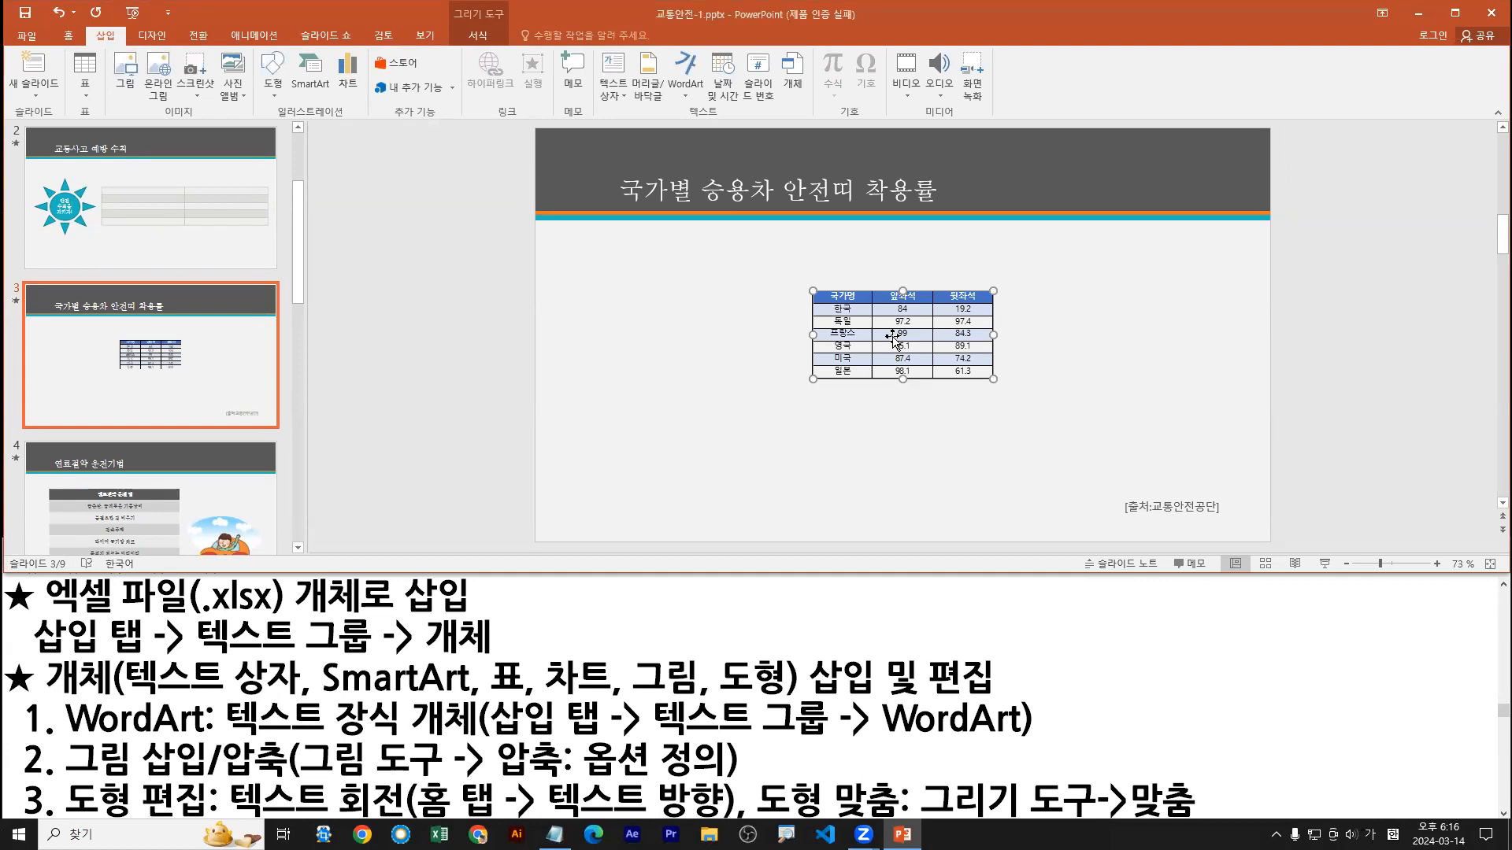
double_click(1024, 5)
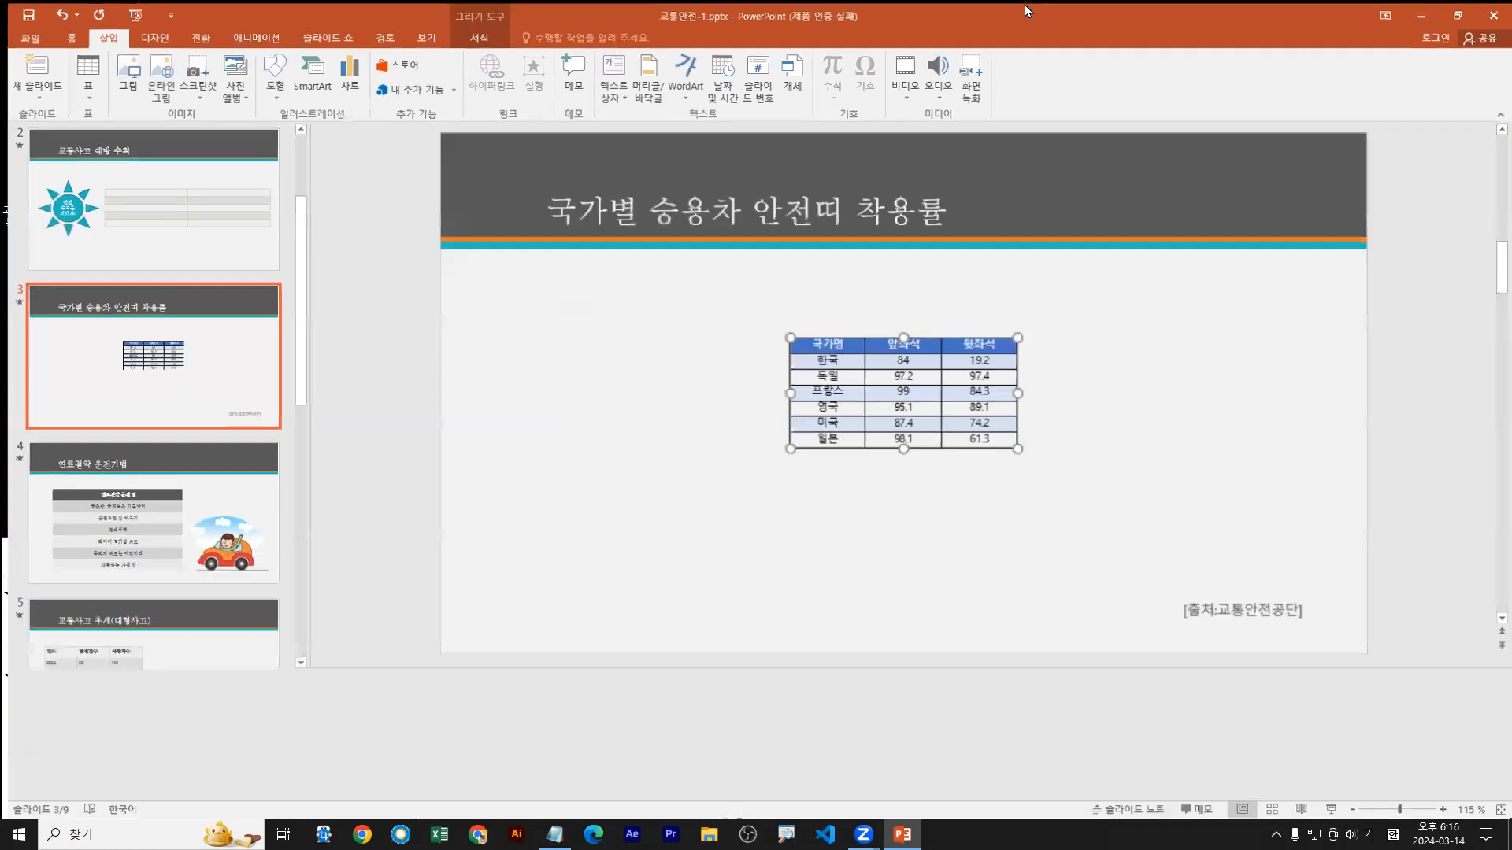
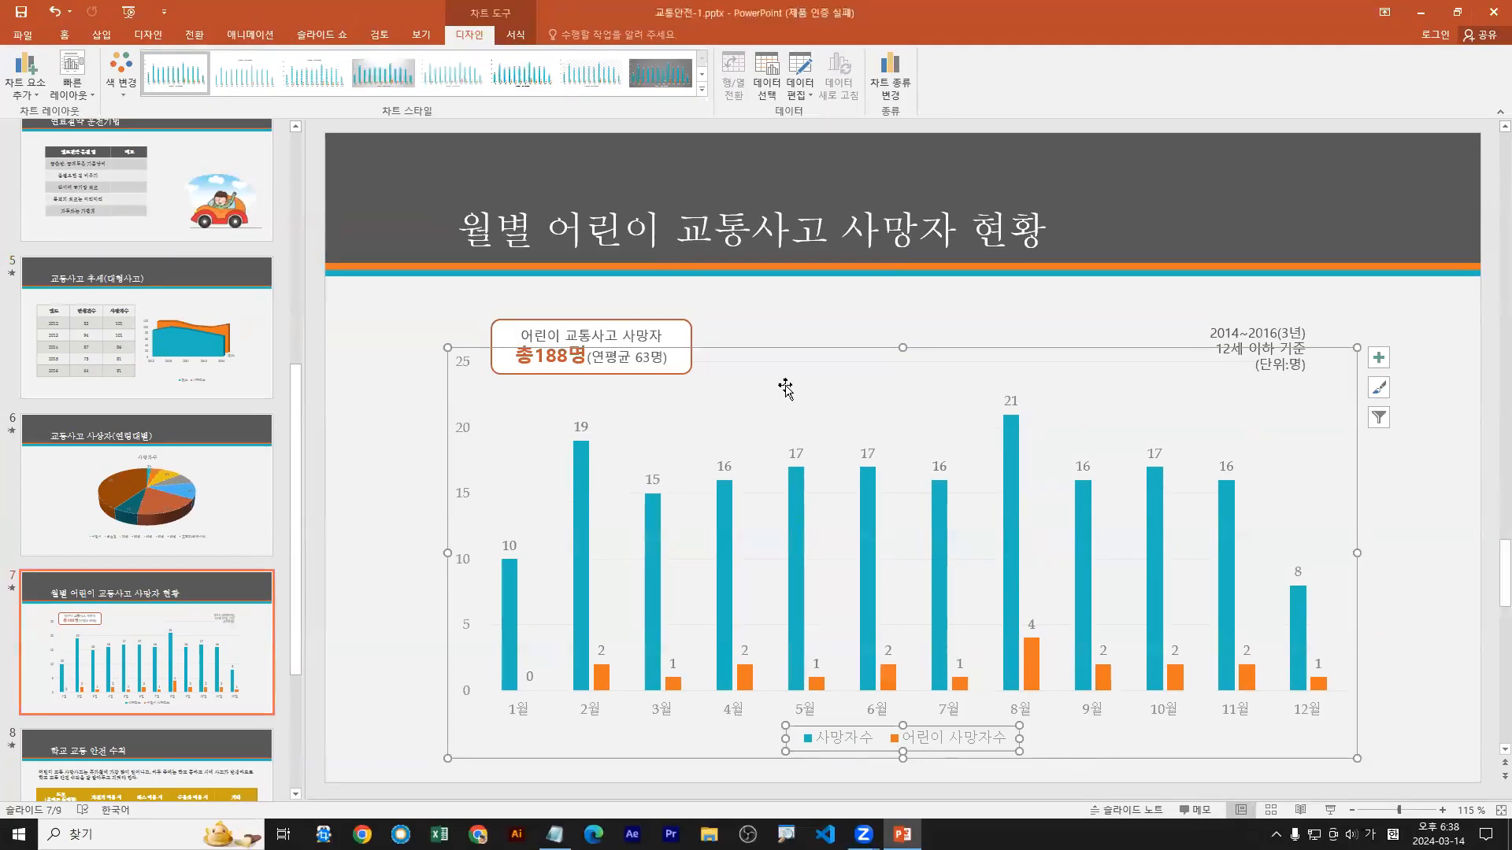
Step: Try changing the whole slide 7 chart to the 꺾은선형 line type, and undo that change
click(595, 18)
click(888, 92)
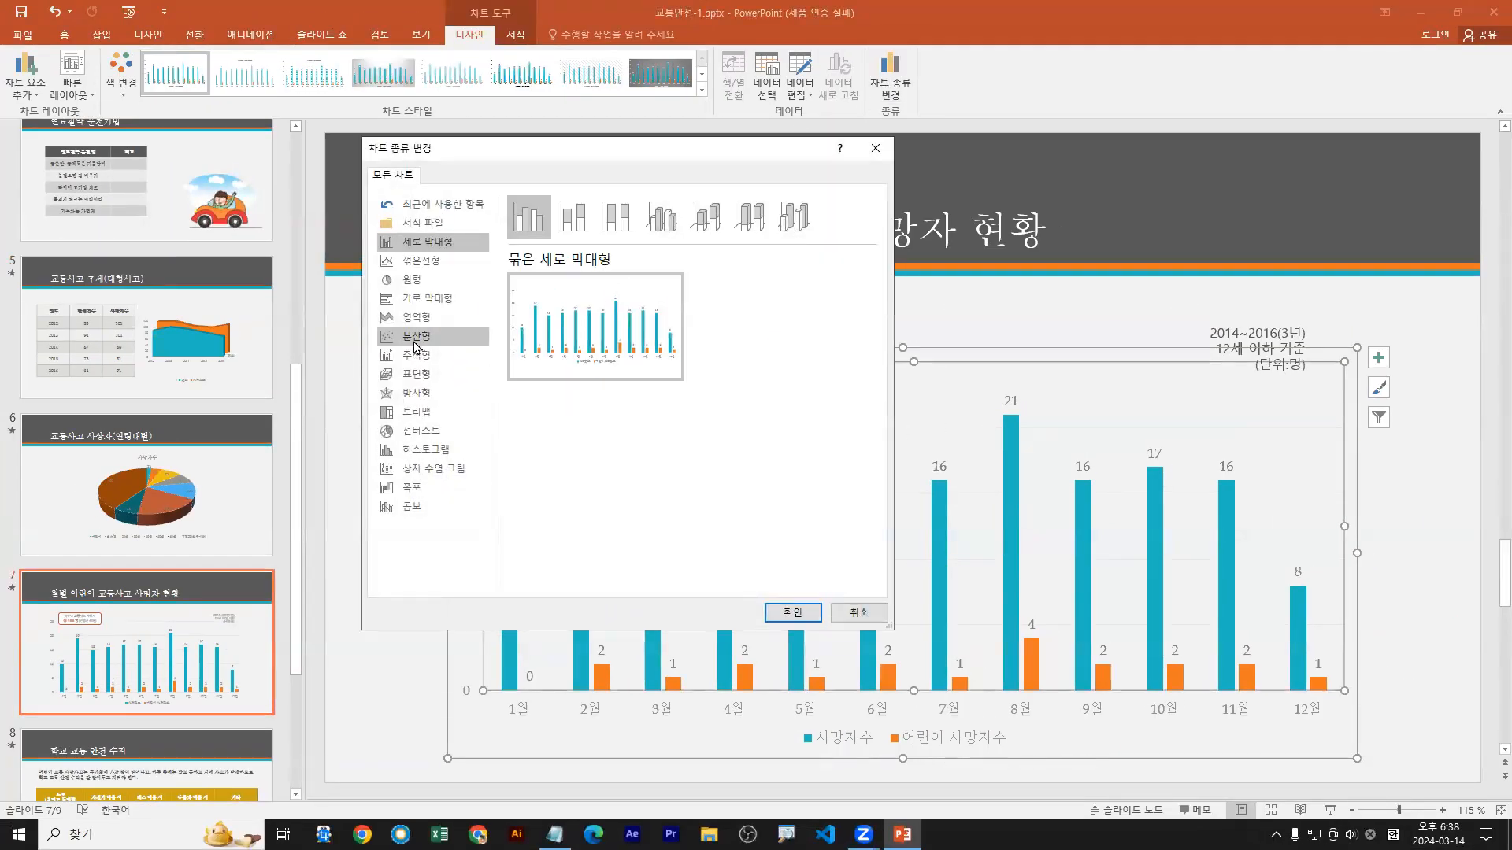
click(422, 261)
double_click(530, 224)
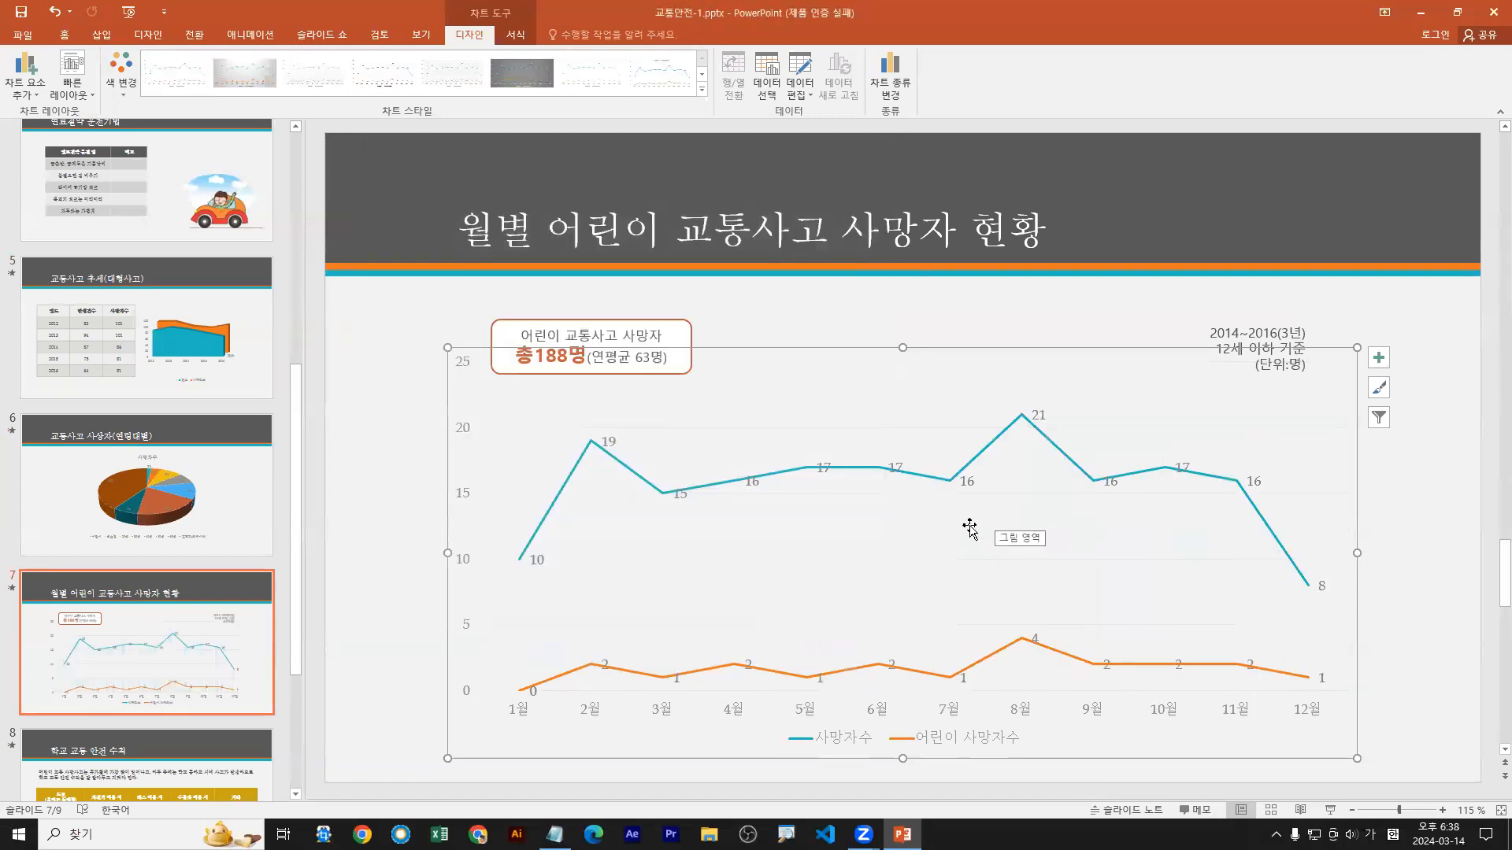
click(56, 11)
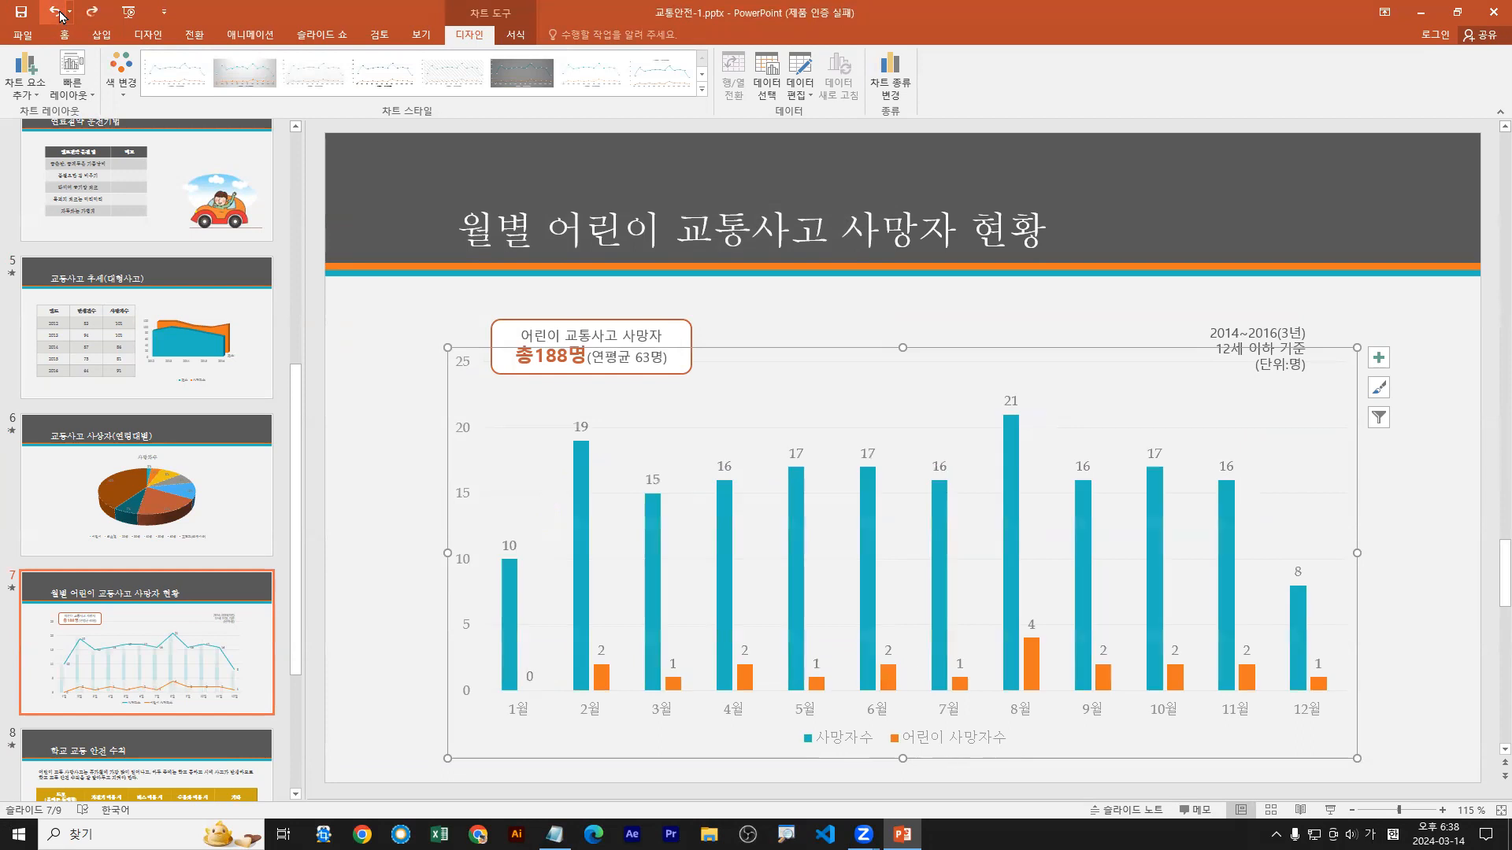
Step: Open the series chart type settings for the column chart on slide 7
click(1034, 658)
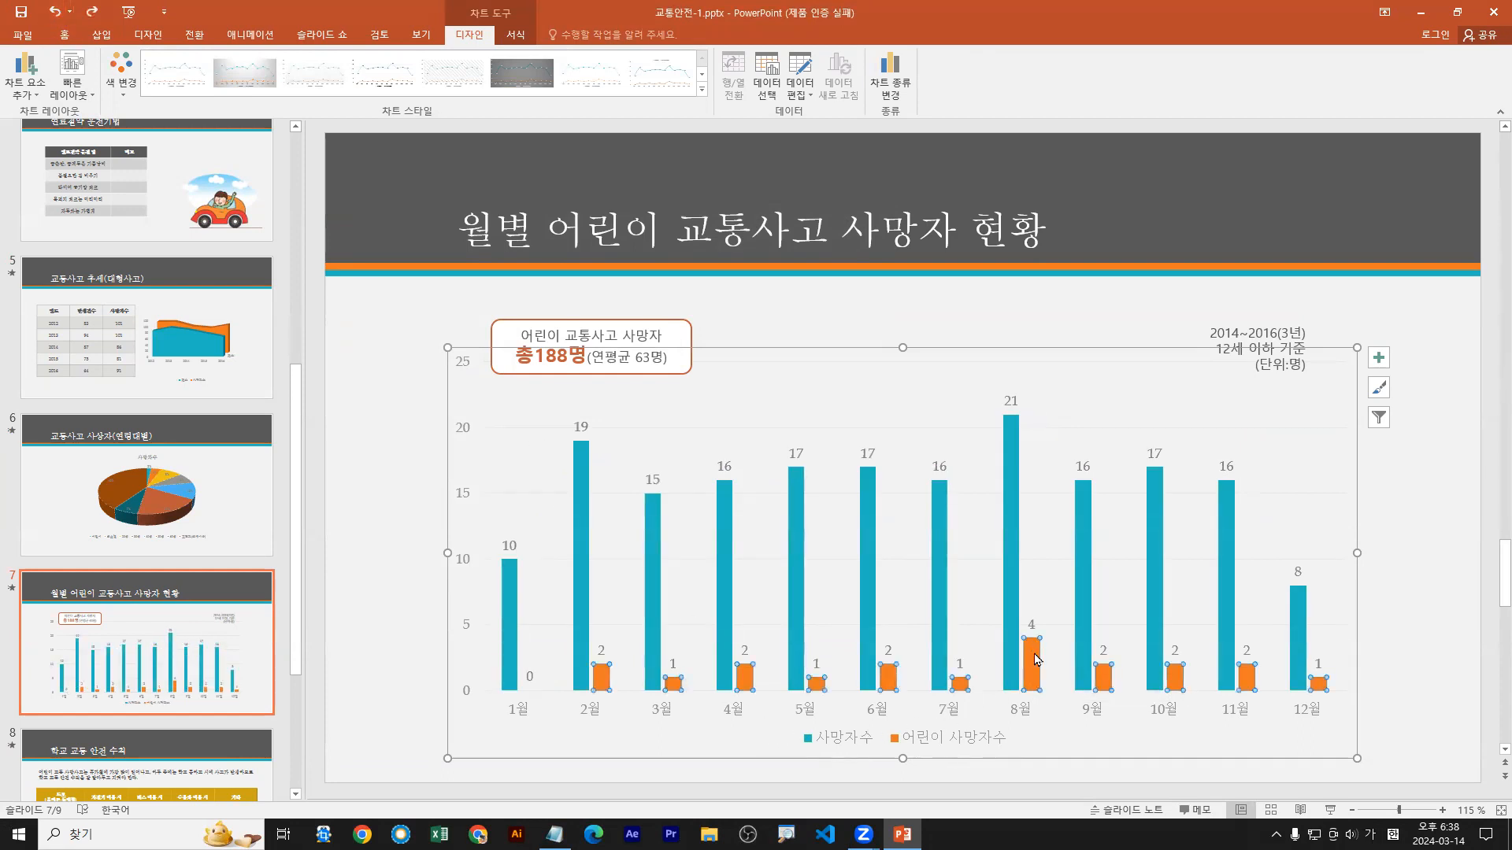
right_click(1036, 657)
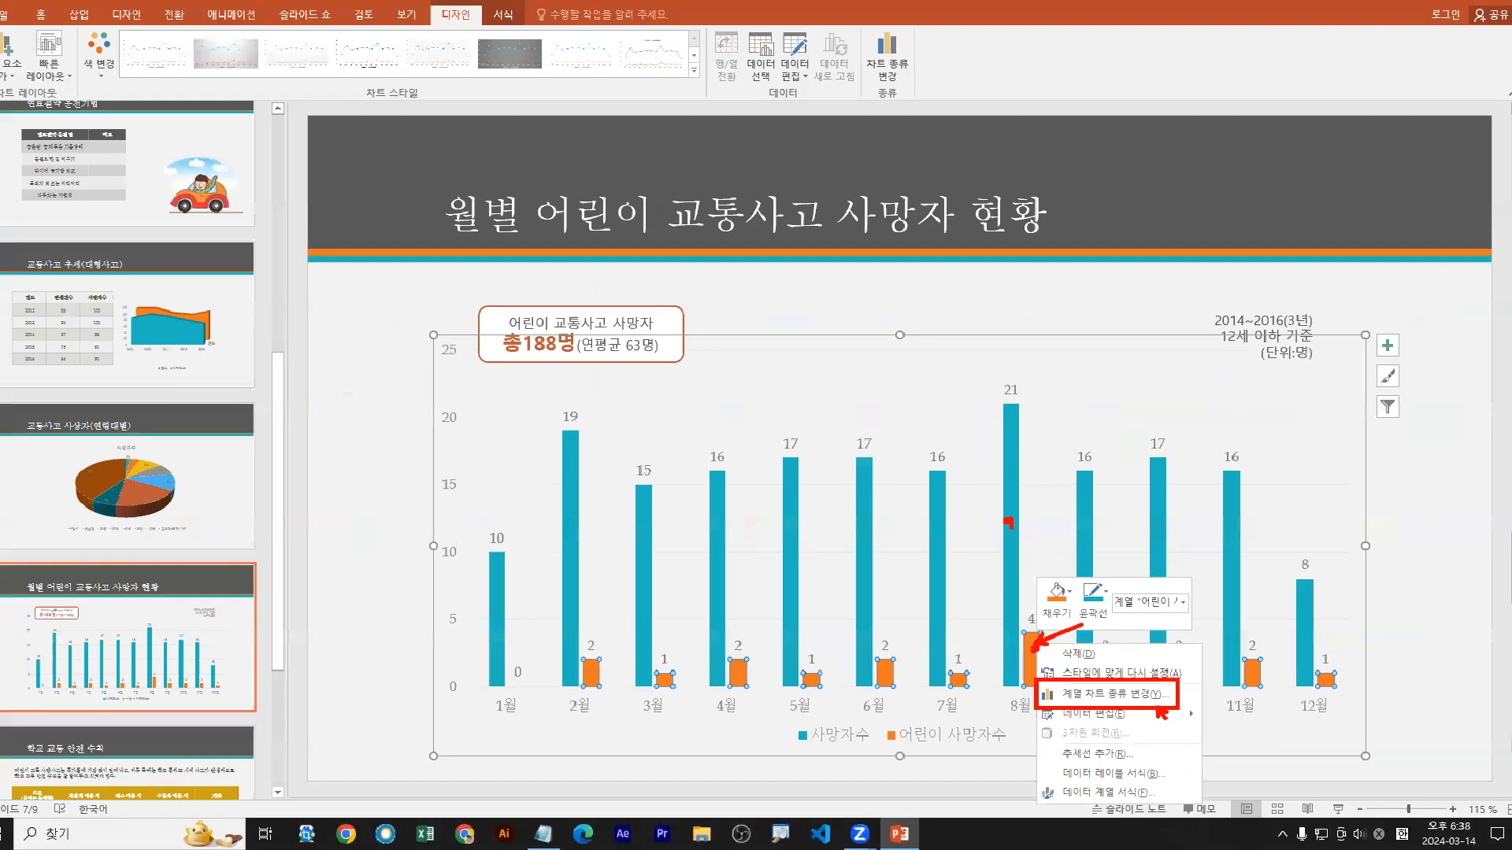
click(997, 134)
right_click(1011, 486)
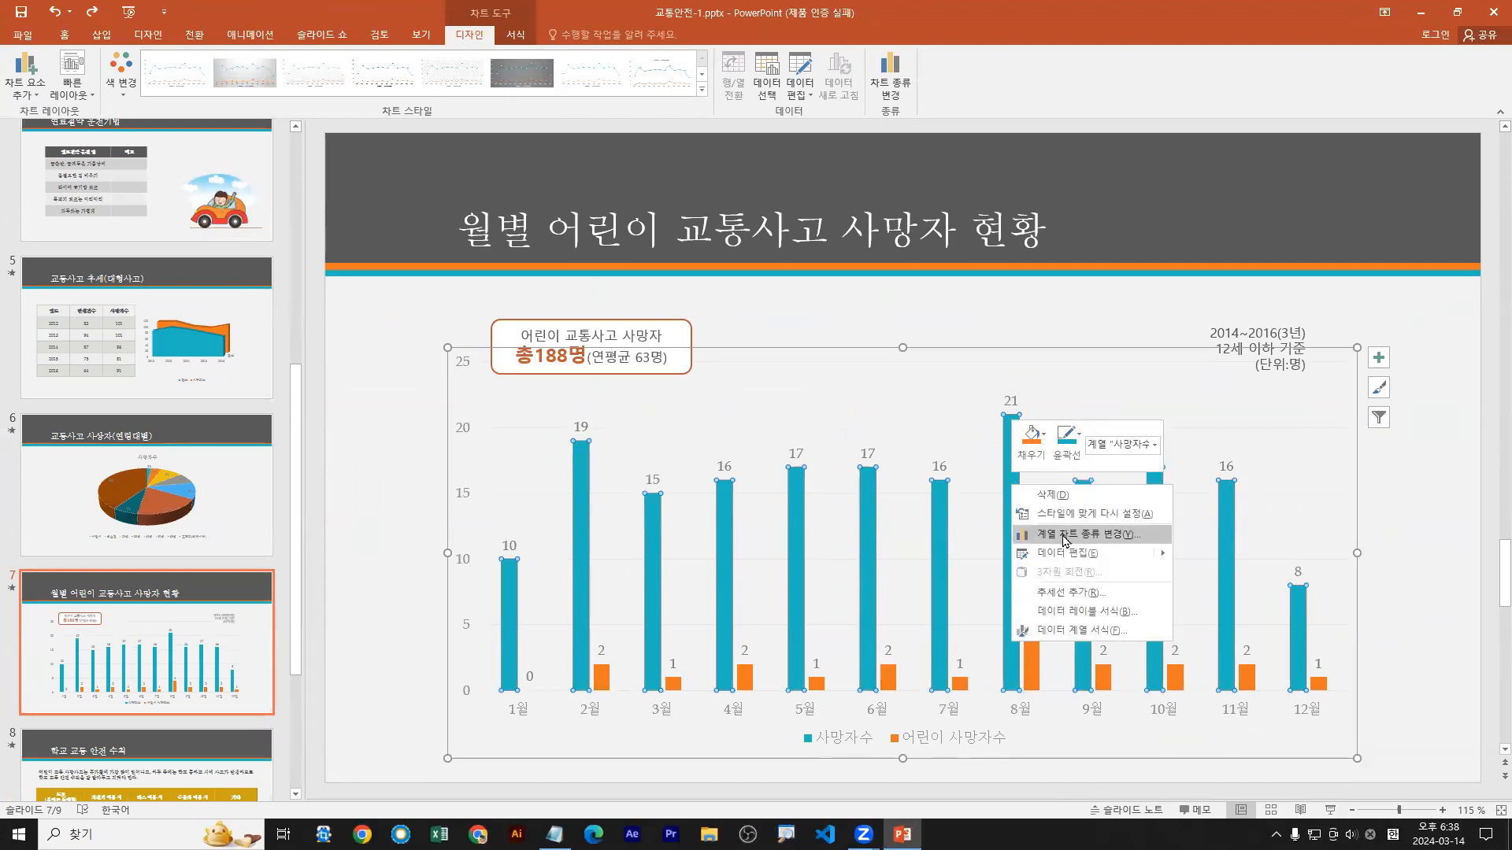
right_click(944, 505)
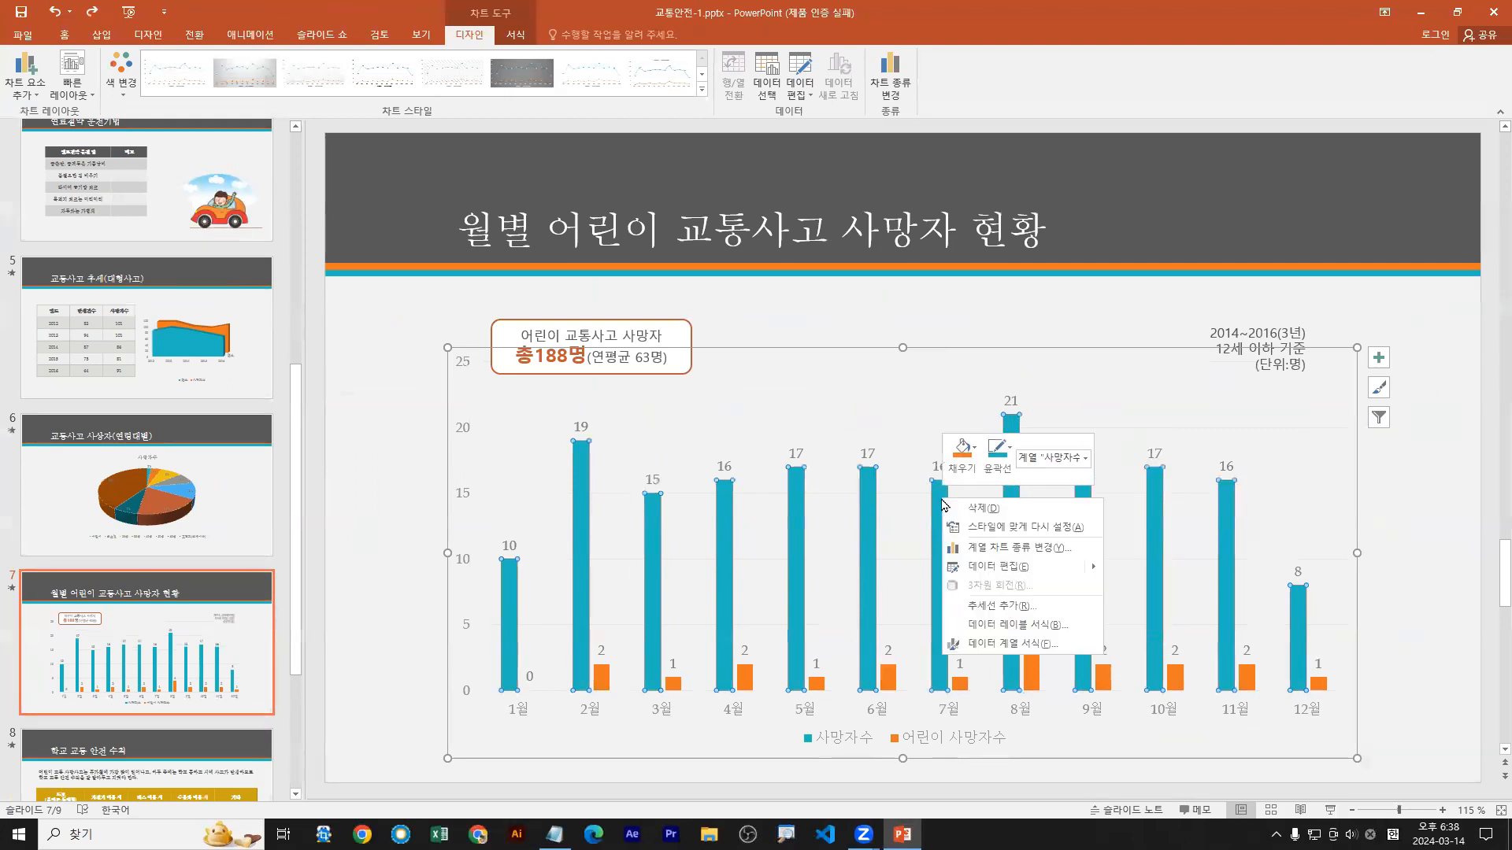
key(Escape)
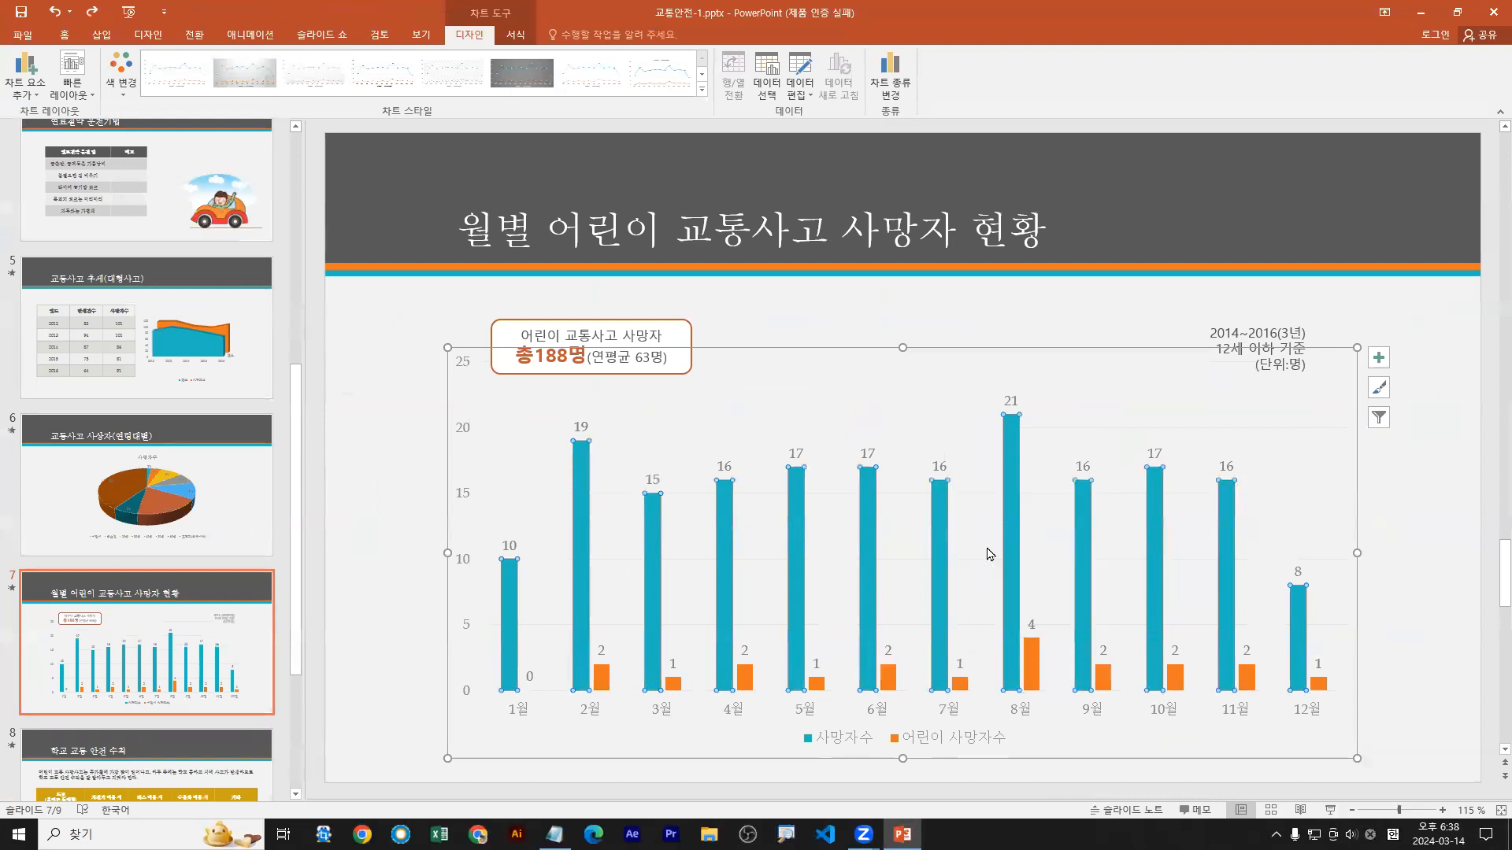
drag(524, 544, 614, 545)
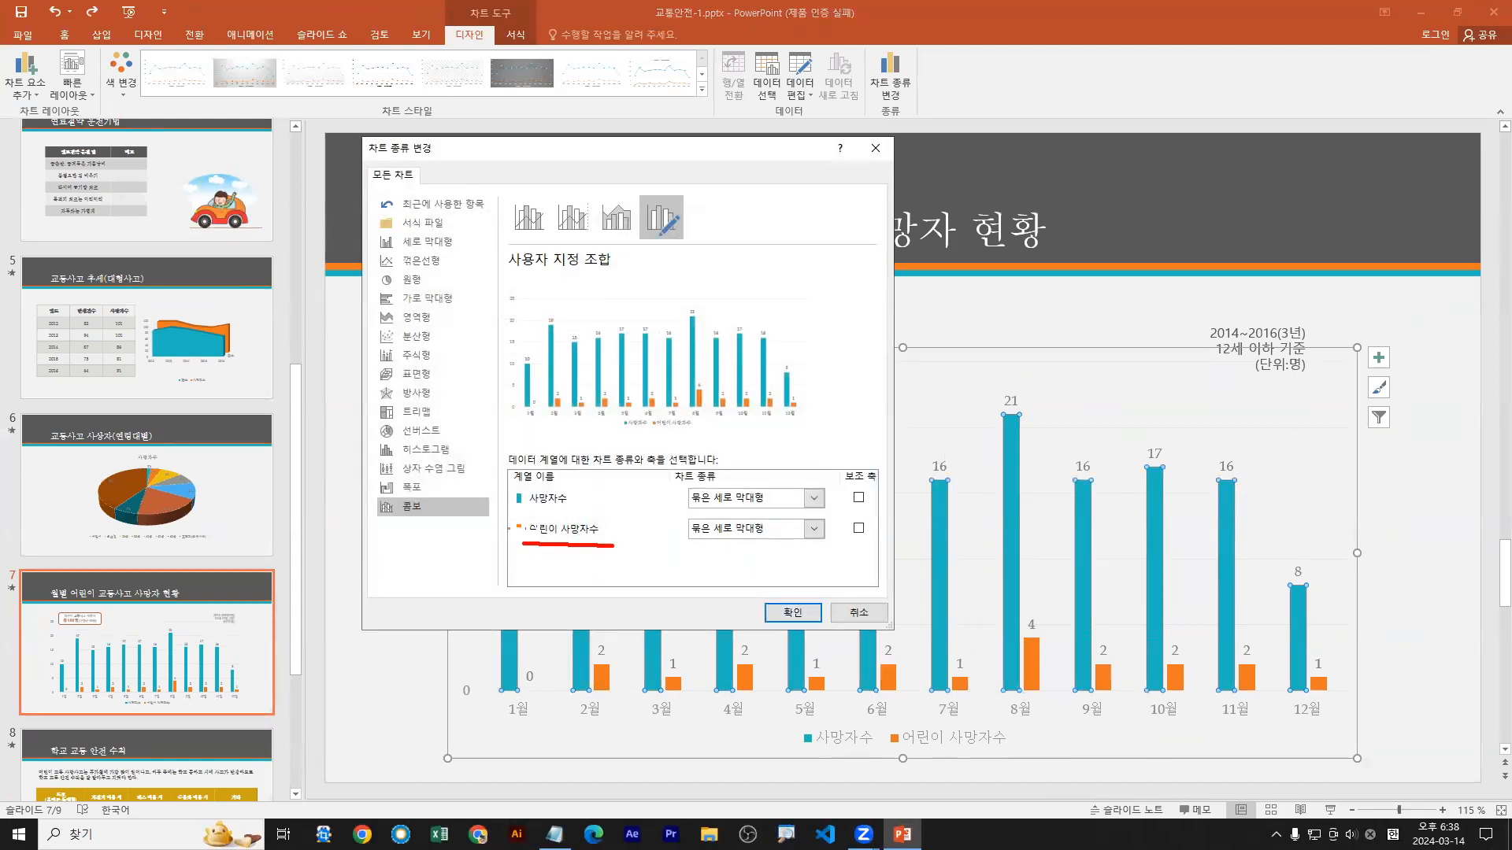
key(Escape)
Step: Set the chart type of the 어린이 사망자수 series to 꺾은선형 in the custom combination
click(813, 528)
drag(816, 508, 816, 534)
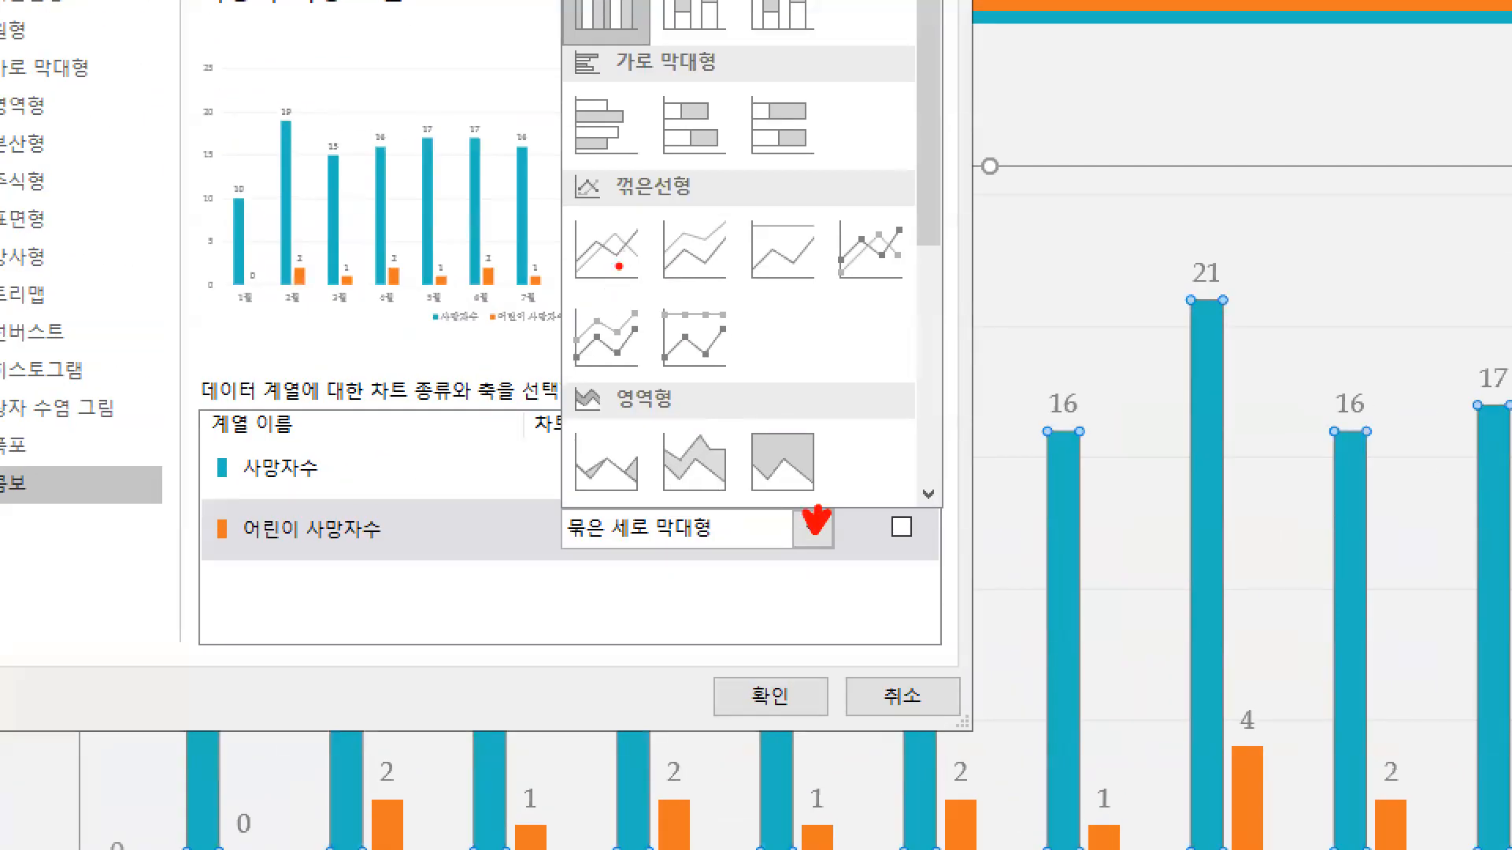
drag(624, 288, 619, 267)
drag(900, 288, 883, 267)
drag(700, 272, 713, 289)
drag(831, 207, 916, 289)
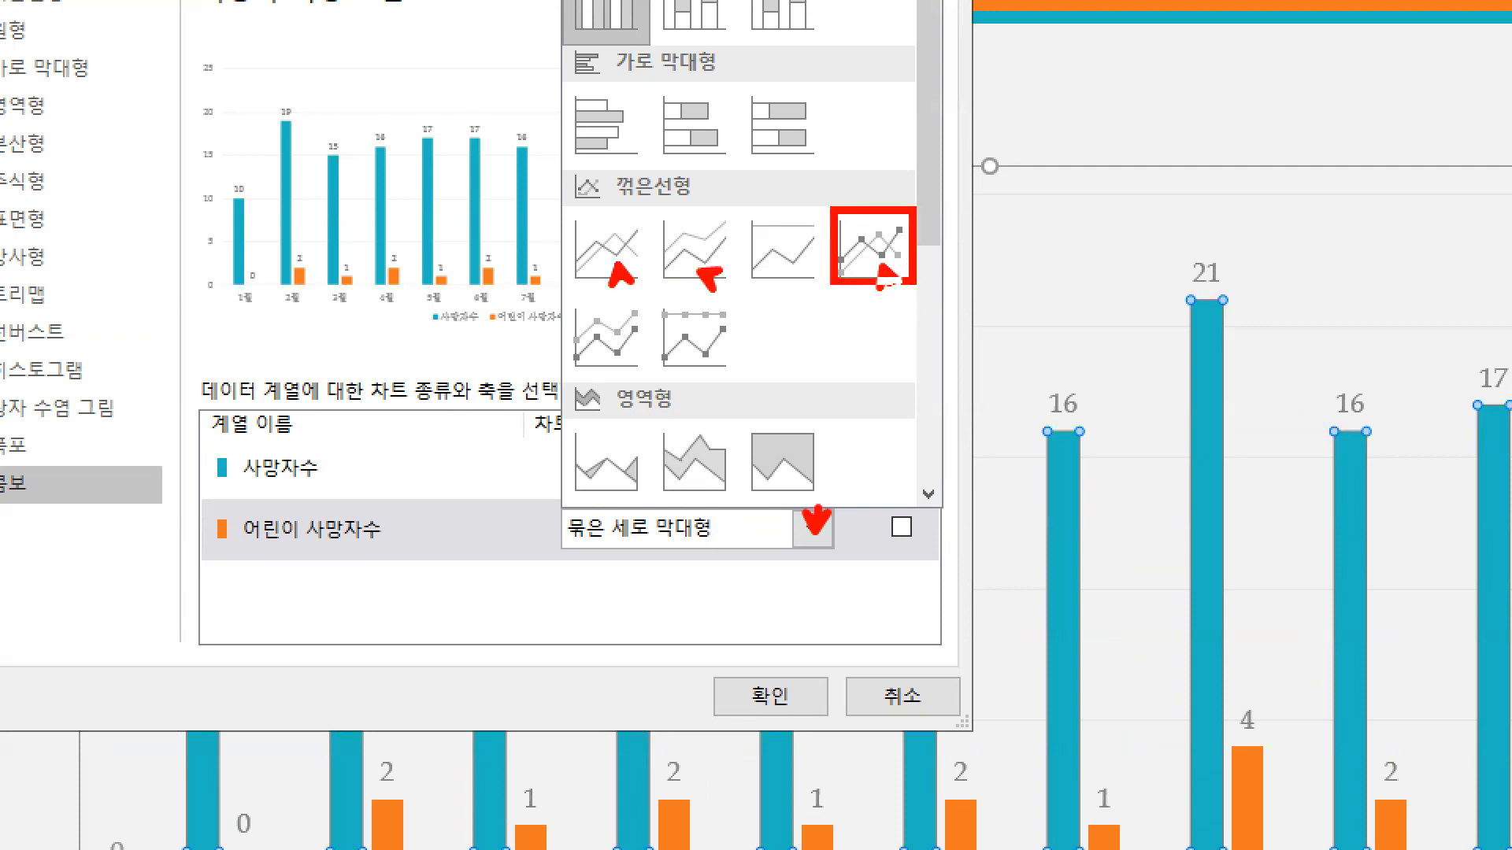
key(Escape)
click(815, 530)
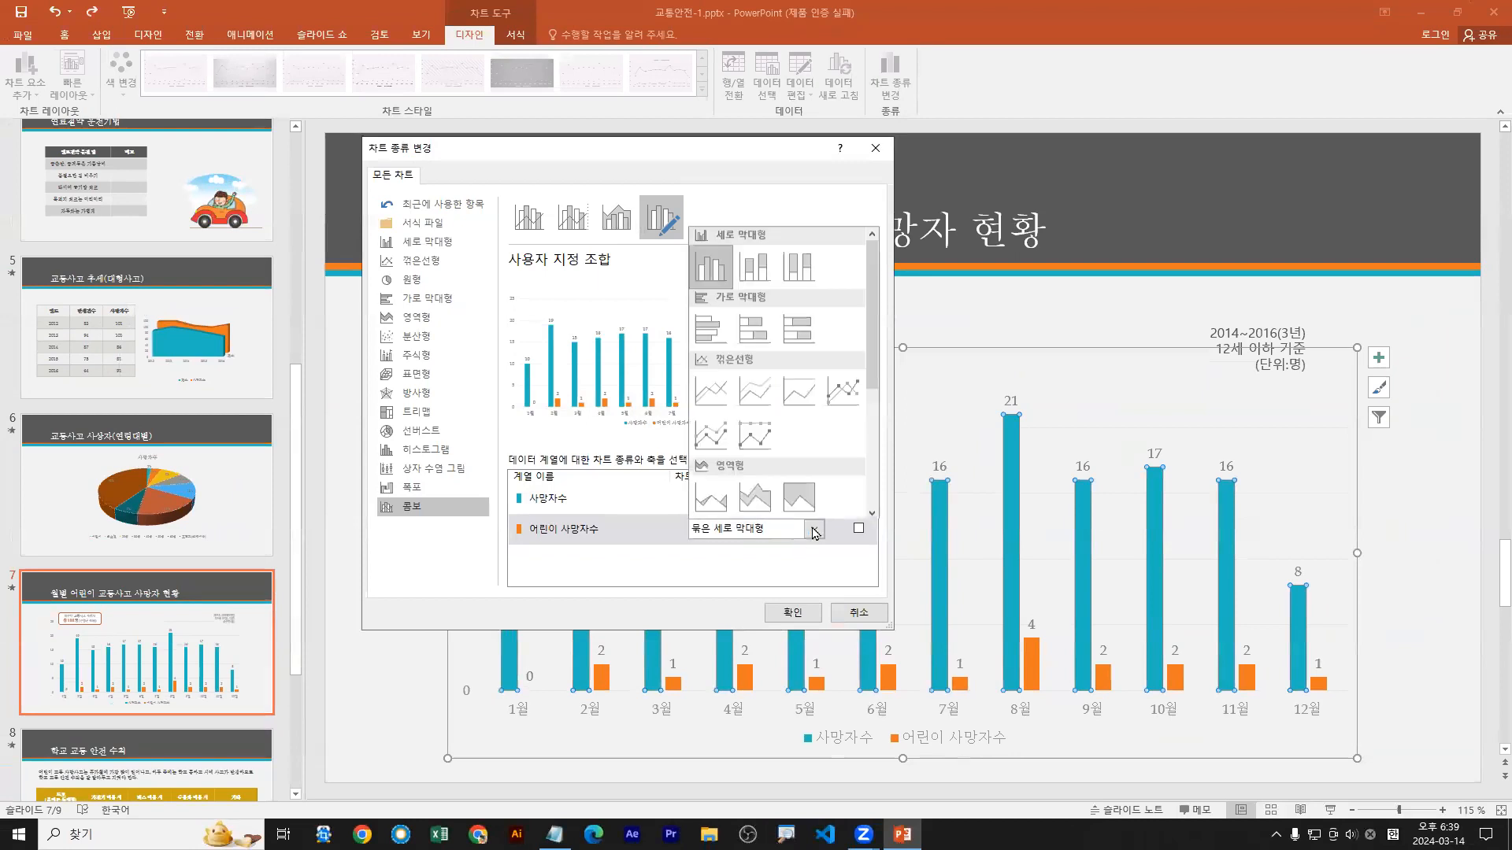
click(711, 404)
click(815, 531)
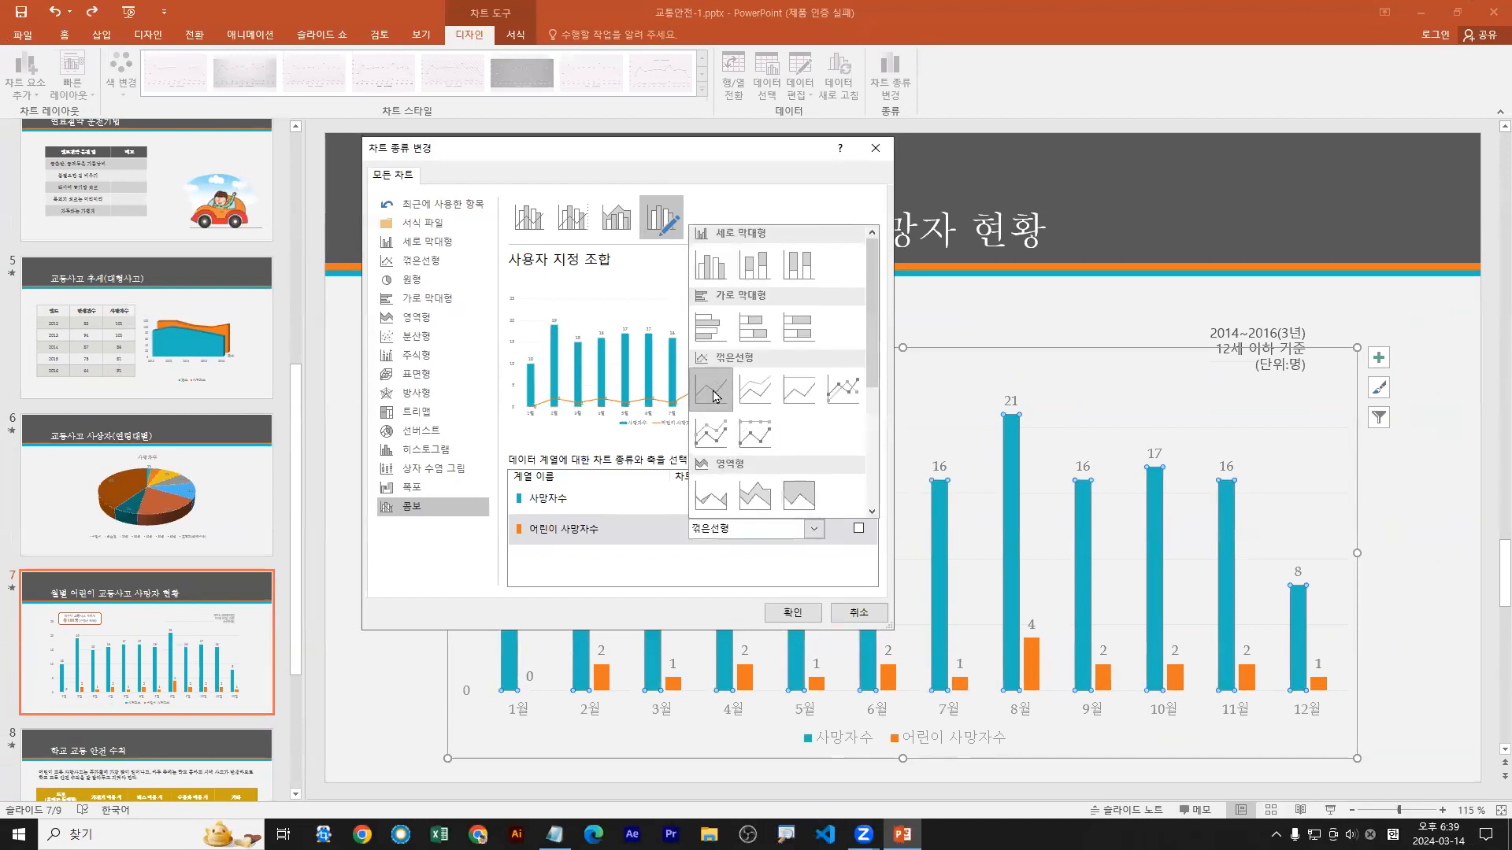
click(811, 530)
Step: Try plotting the 어린이 사망자수 series on the secondary axis, and turn the option back off
click(858, 529)
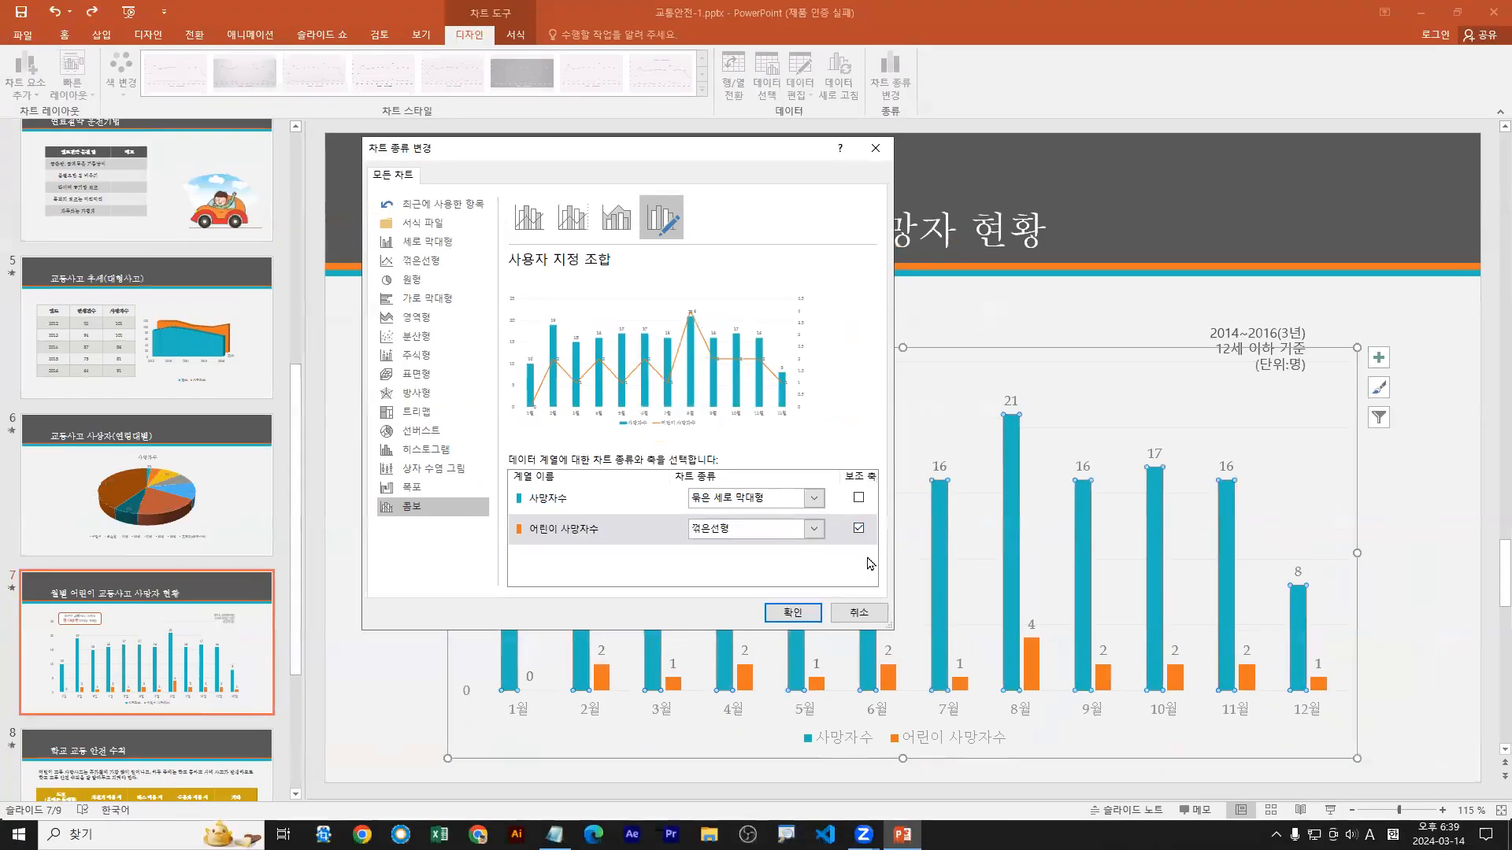
click(858, 529)
click(858, 529)
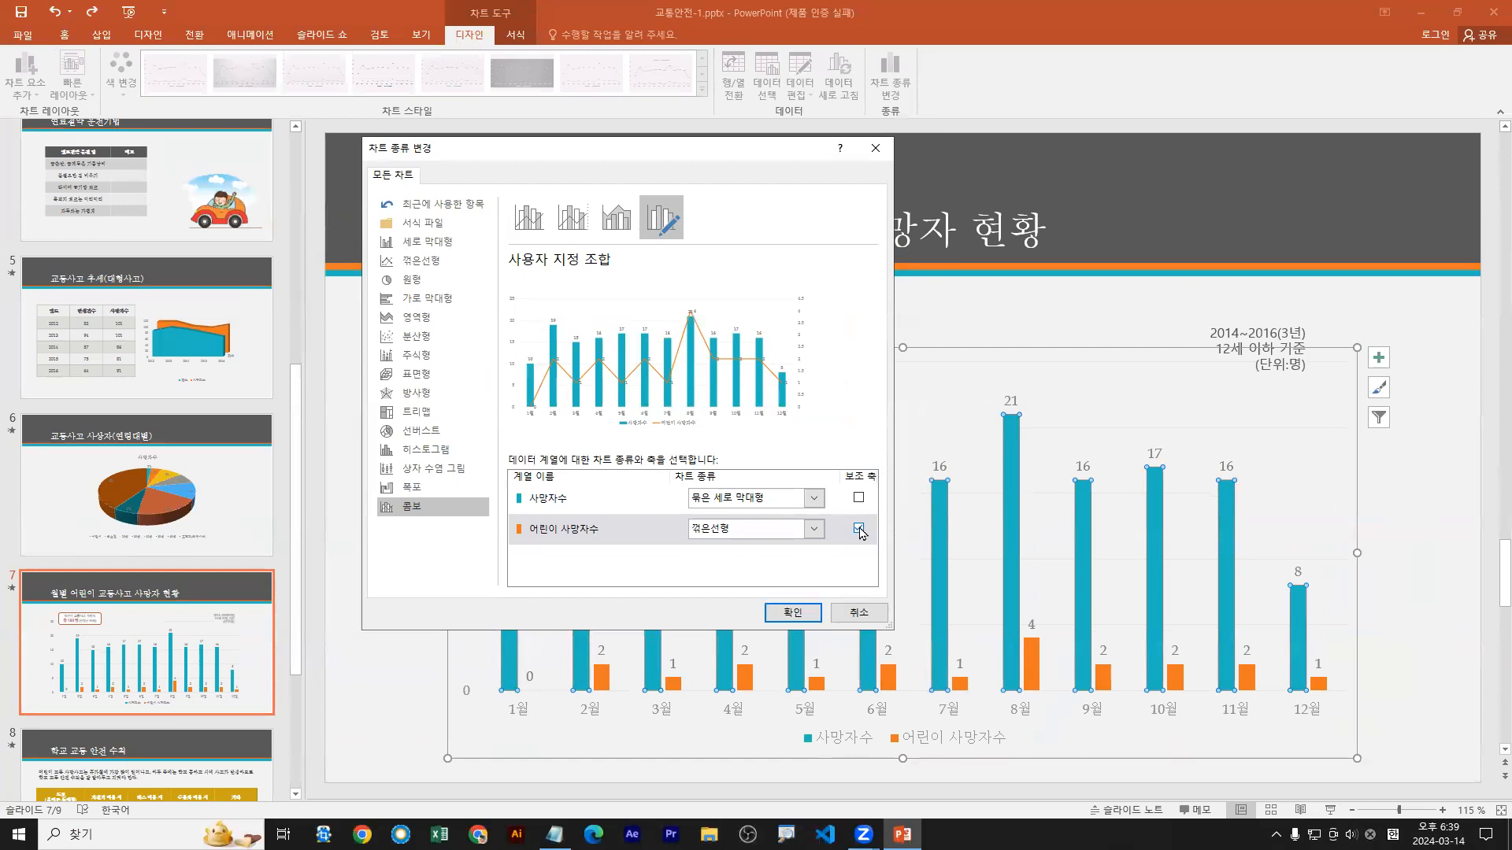
click(858, 529)
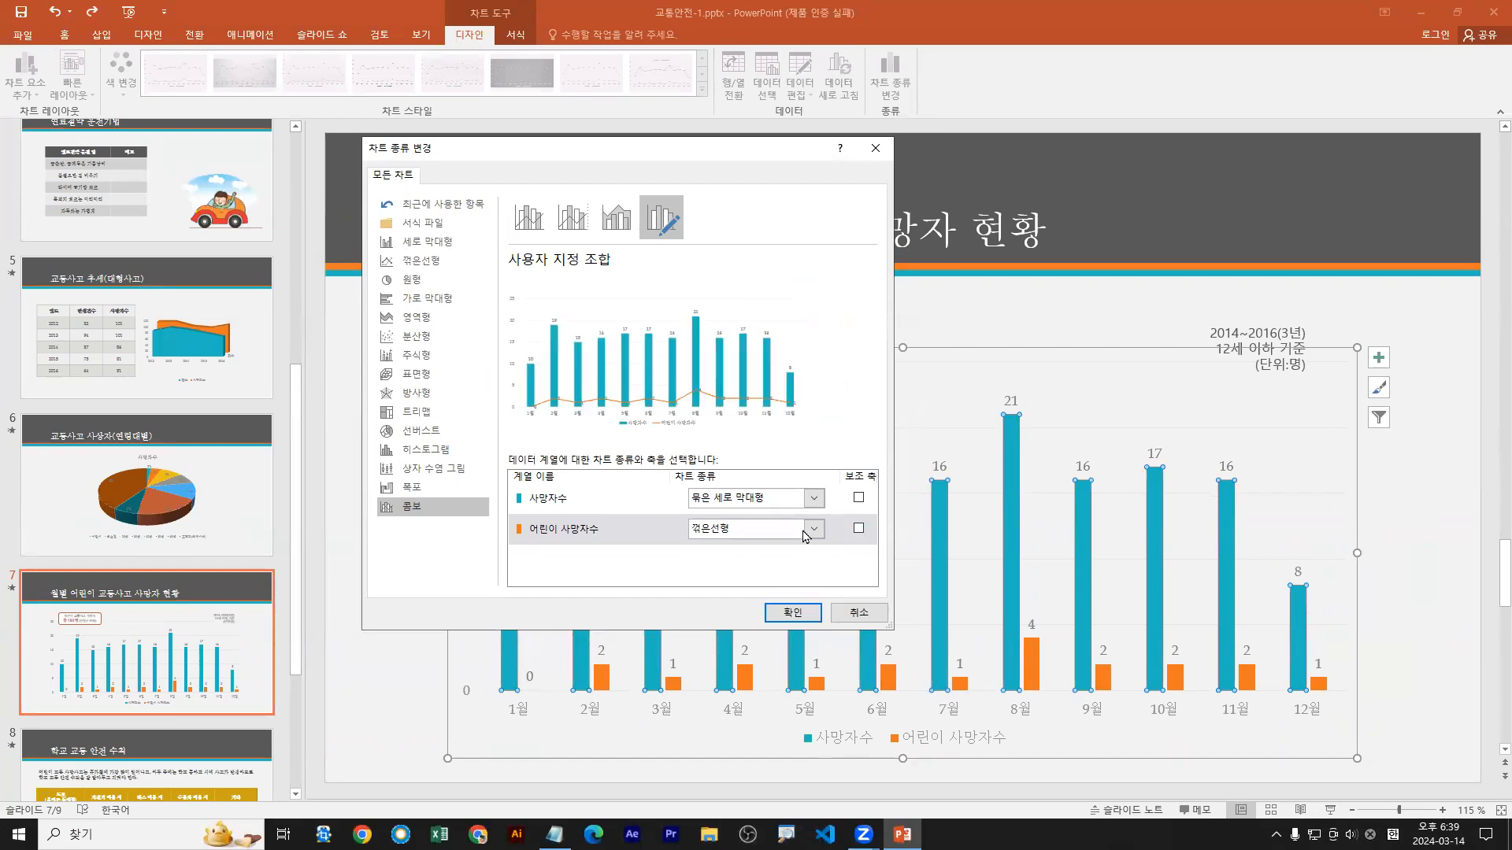
Step: Keep 꺾은선형 for the 어린이 사망자수 series without a secondary axis and apply the combo chart
click(709, 537)
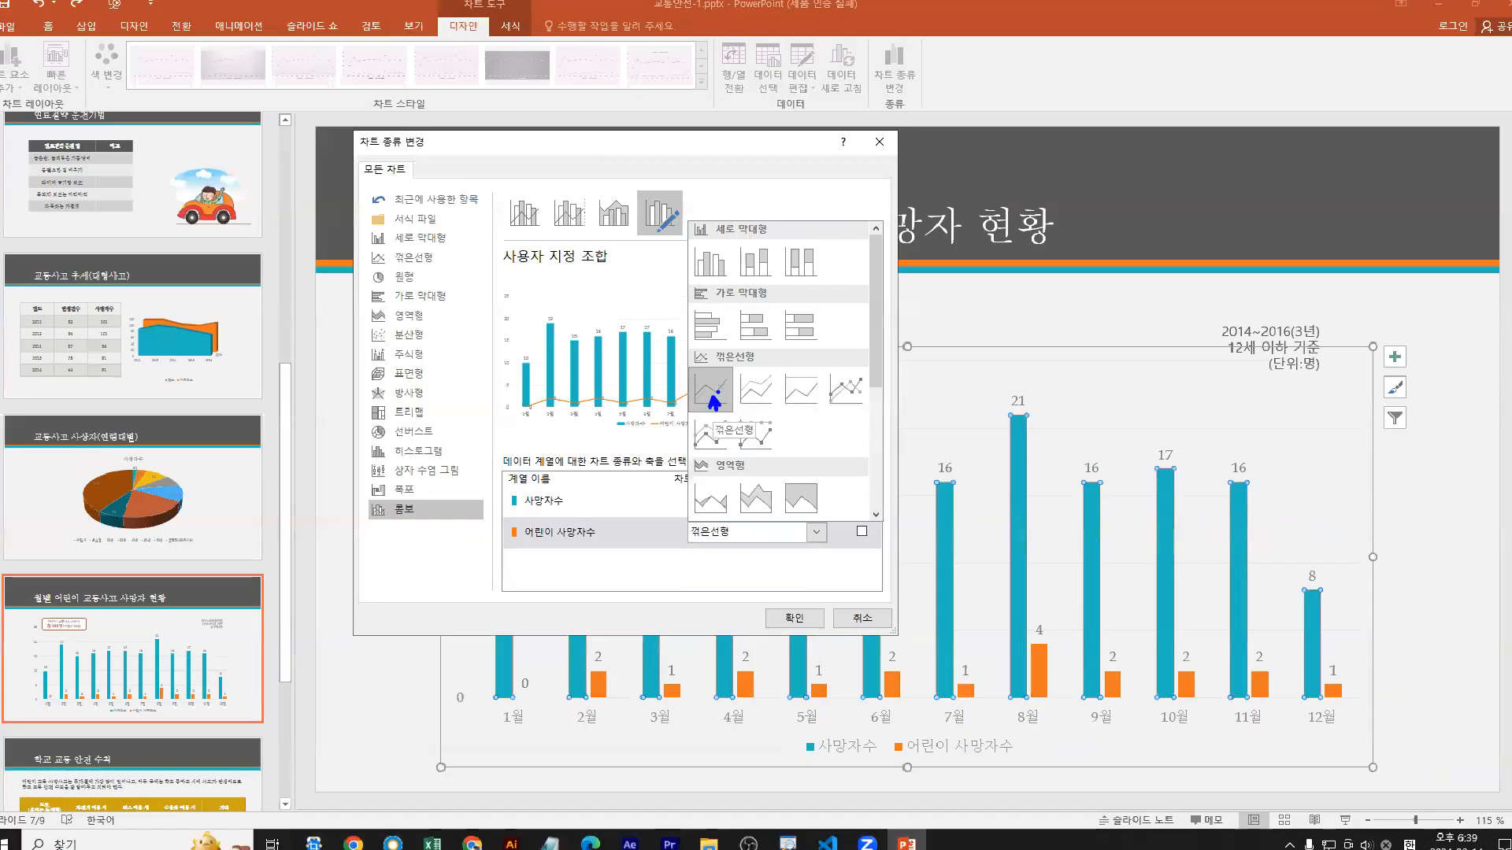
click(711, 386)
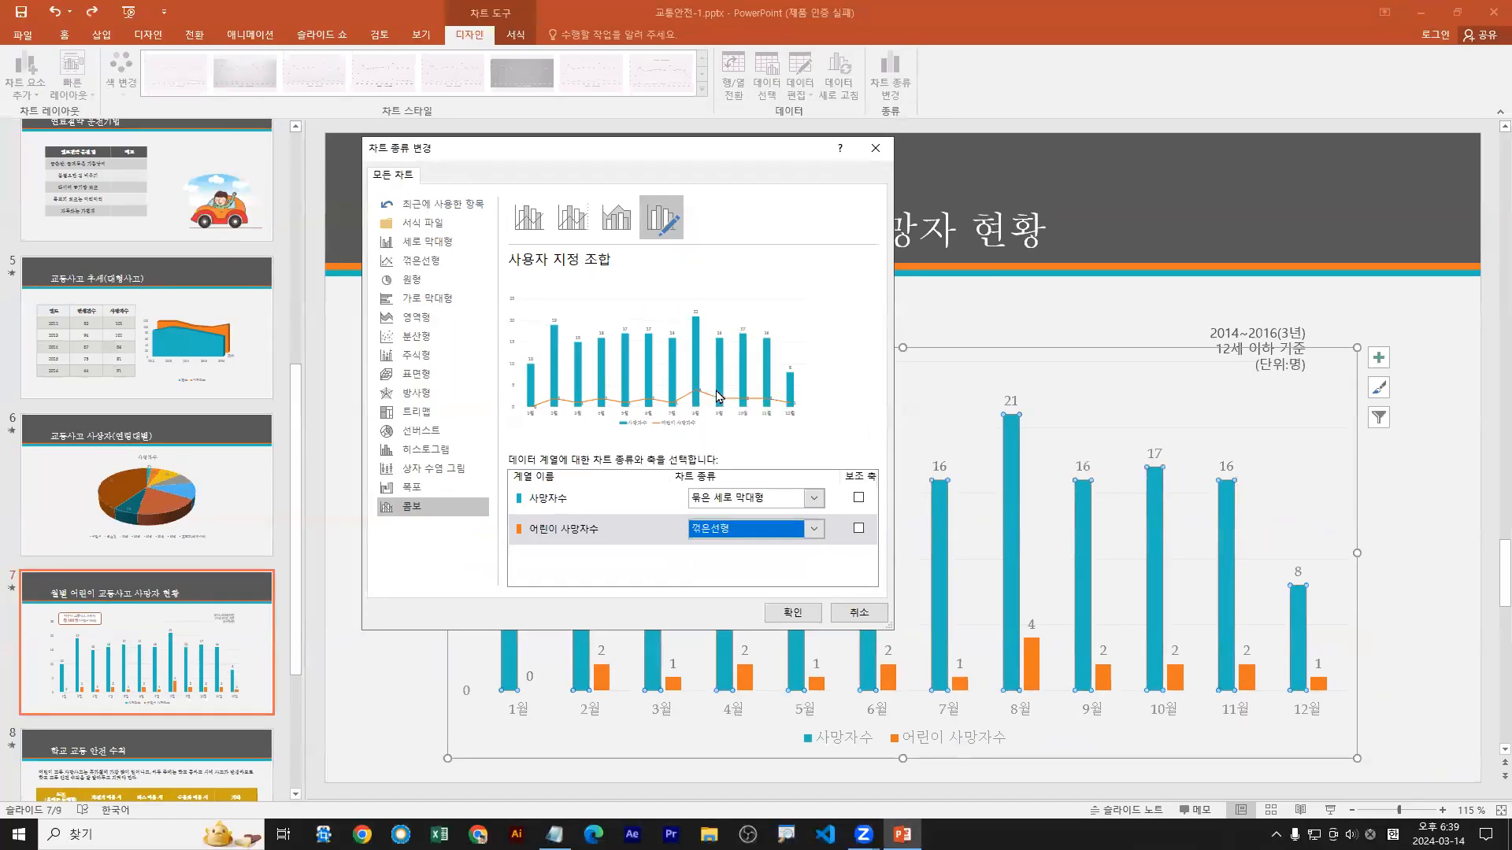
click(789, 619)
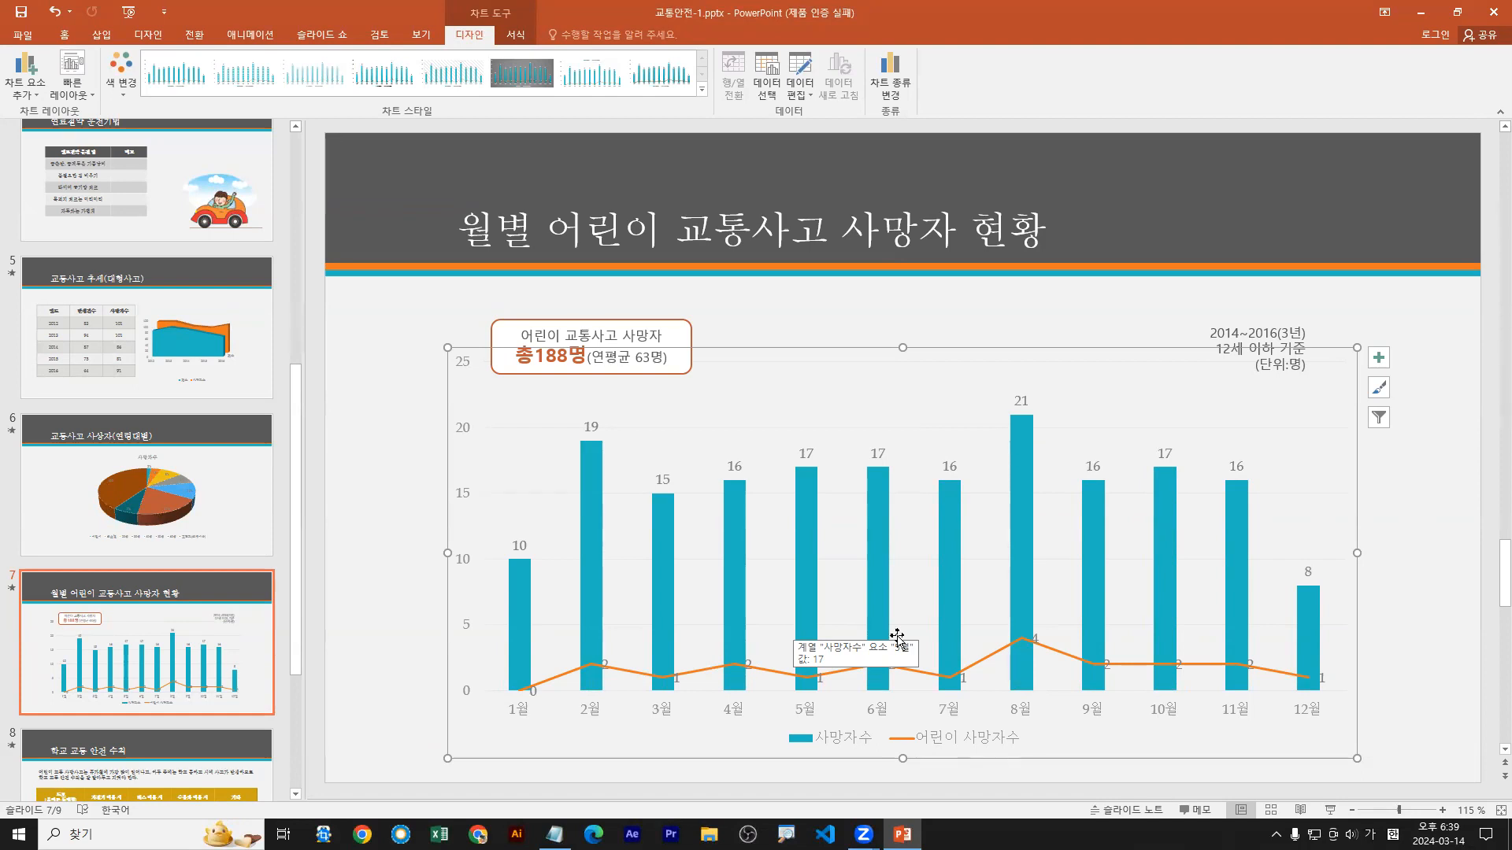
Step: Examine the combo chart's legend and the data labels on the 사망자수 columns and the 어린이 사망자수 line
key(ctrl+2)
drag(768, 720, 1027, 758)
mouse_move(919, 723)
mouse_down()
mouse_move(931, 532)
mouse_move(890, 358)
mouse_move(913, 351)
mouse_up()
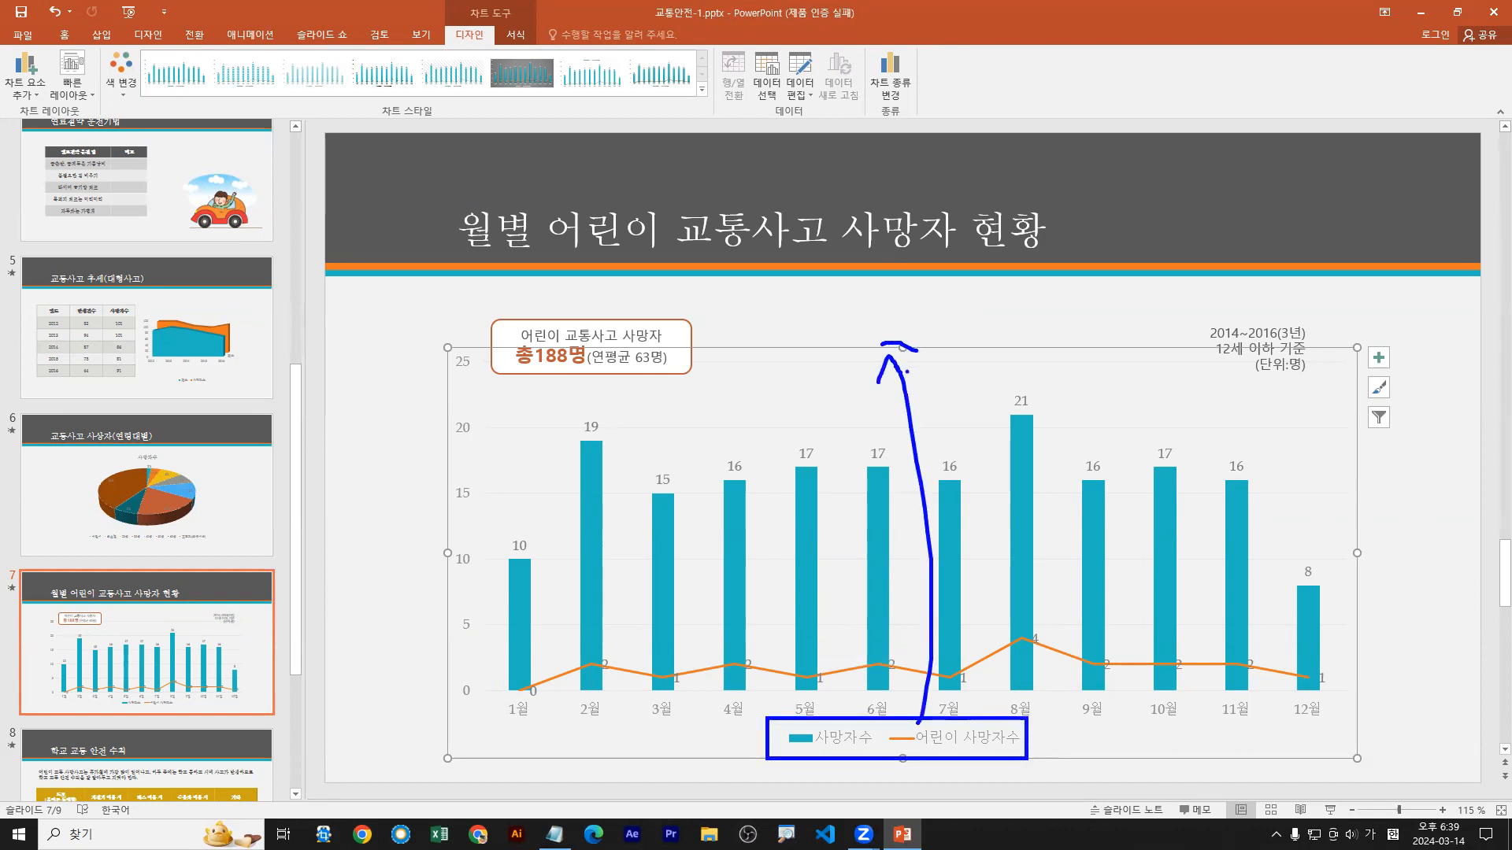
key(Escape)
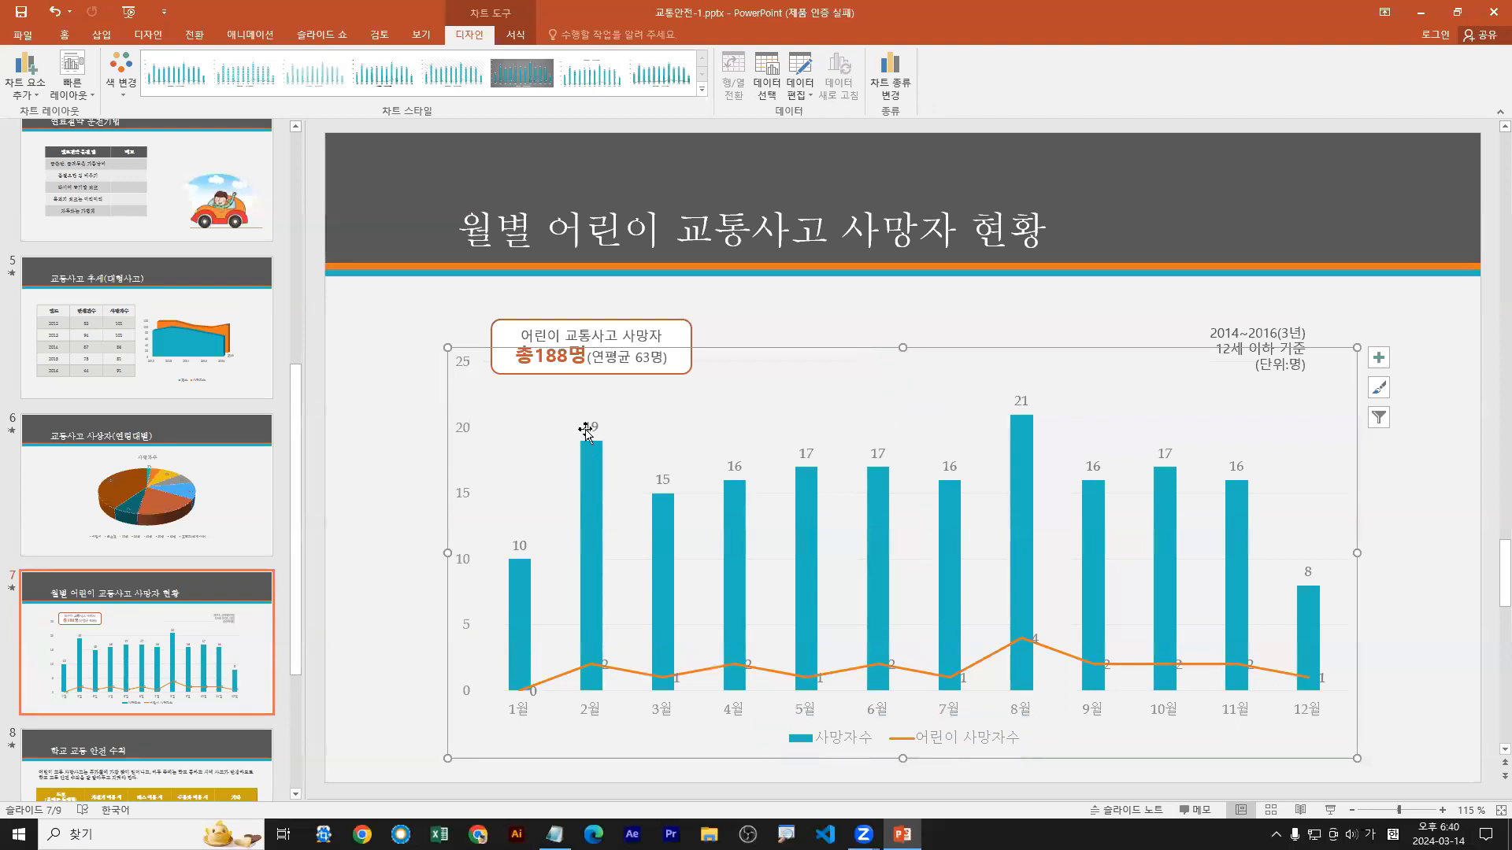
click(591, 428)
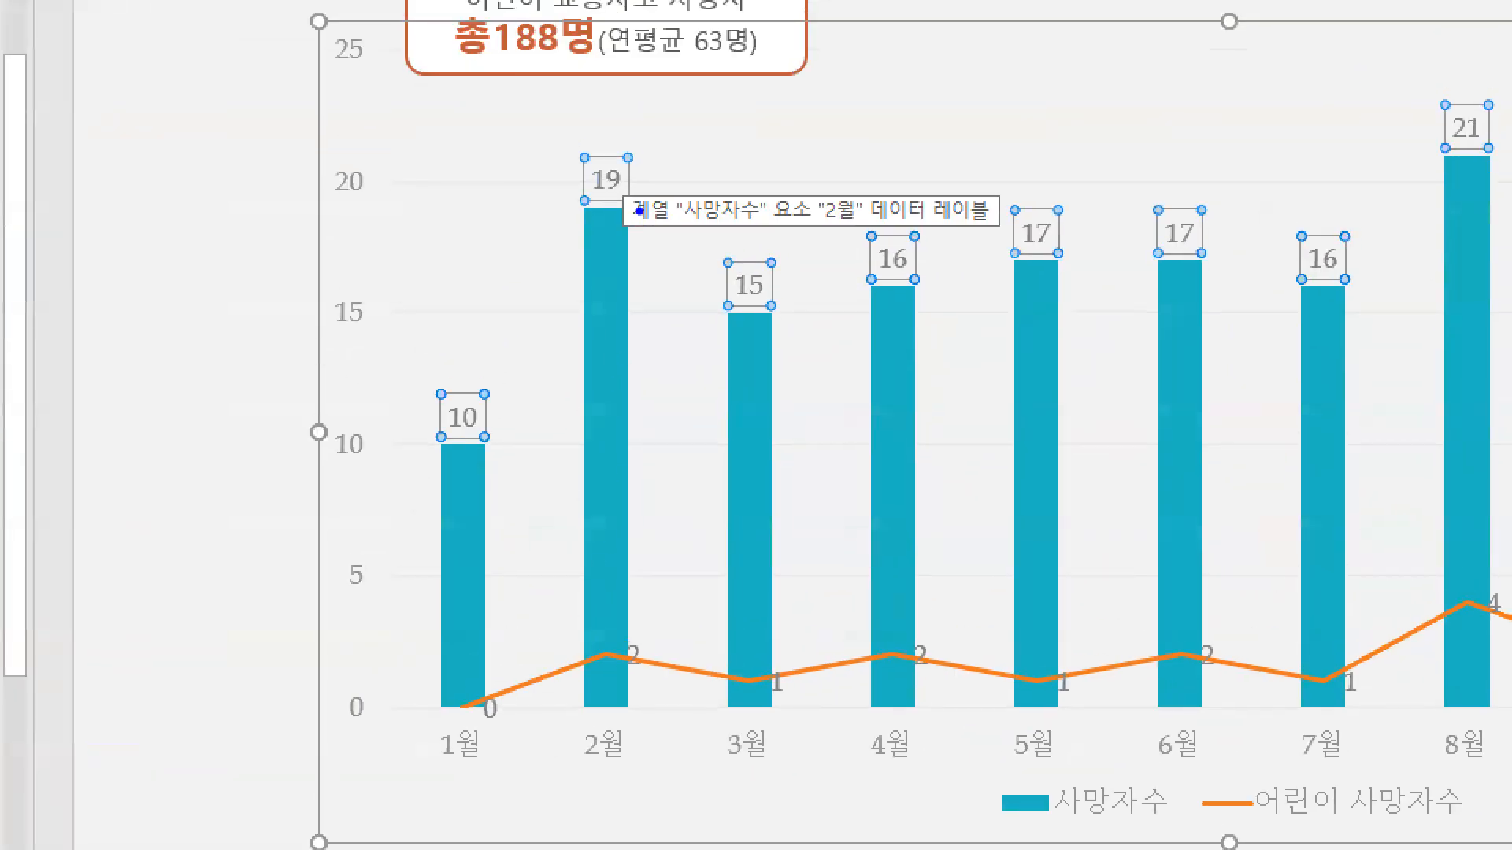
drag(631, 171, 704, 166)
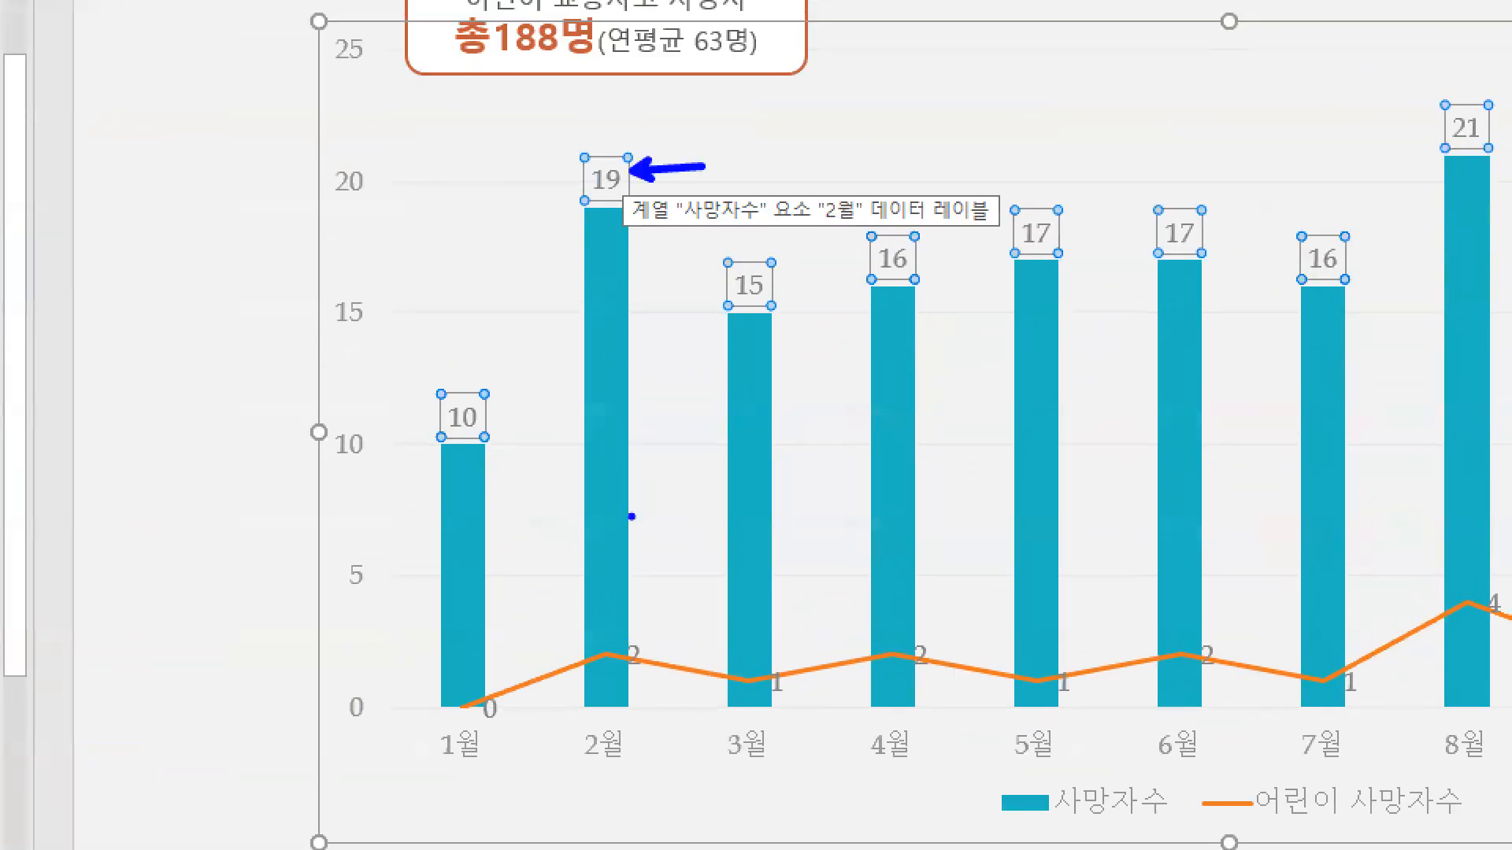
drag(644, 649, 671, 632)
mouse_move(619, 629)
mouse_down()
mouse_move(636, 681)
mouse_move(662, 683)
mouse_up()
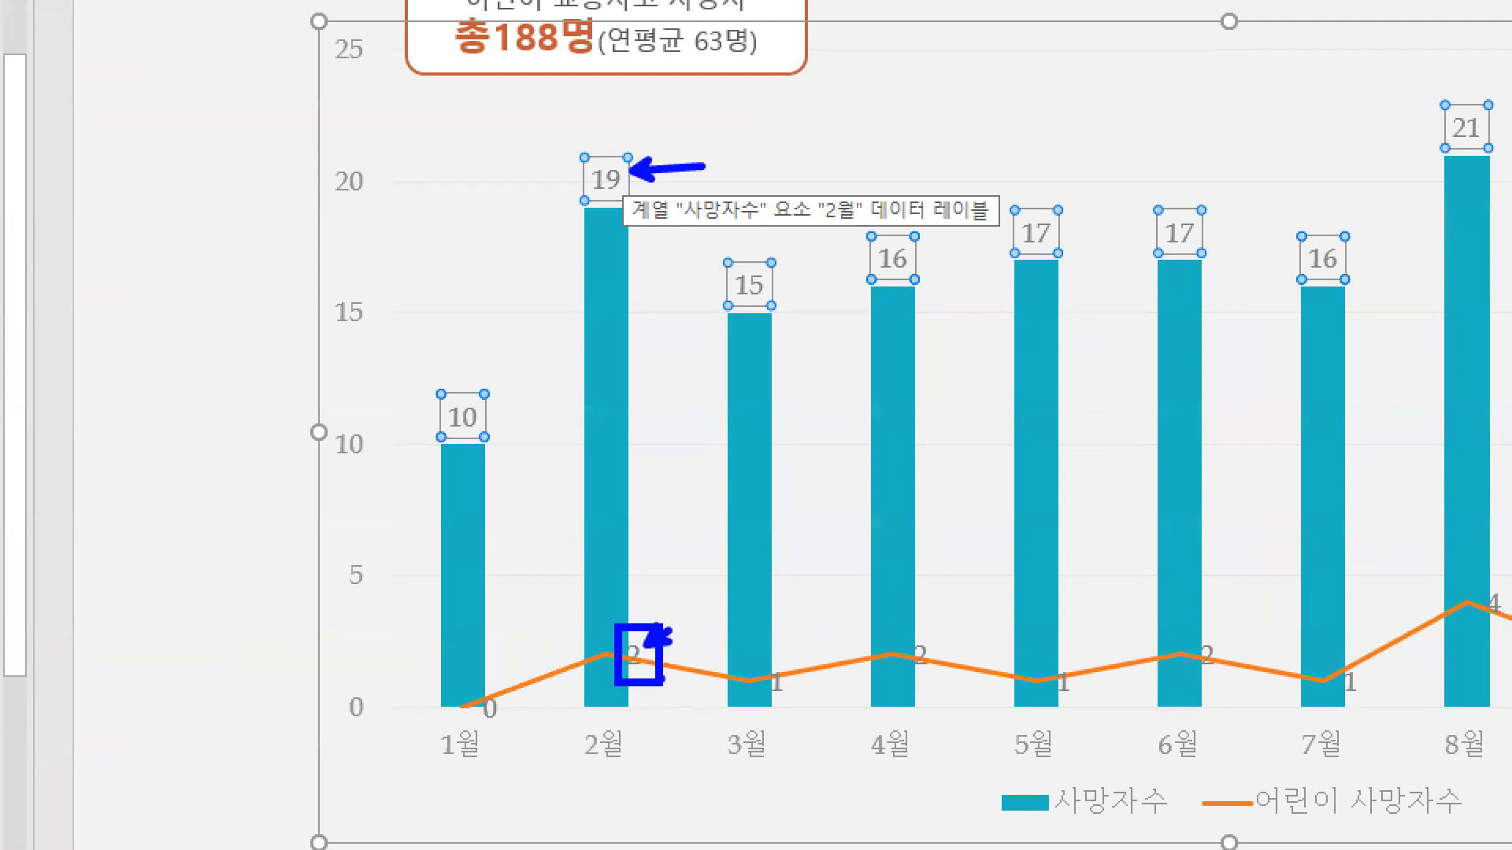
mouse_move(760, 657)
mouse_down()
mouse_move(801, 710)
mouse_move(760, 656)
mouse_up()
mouse_move(898, 626)
mouse_down()
mouse_move(944, 671)
mouse_move(898, 627)
mouse_move(989, 655)
mouse_up()
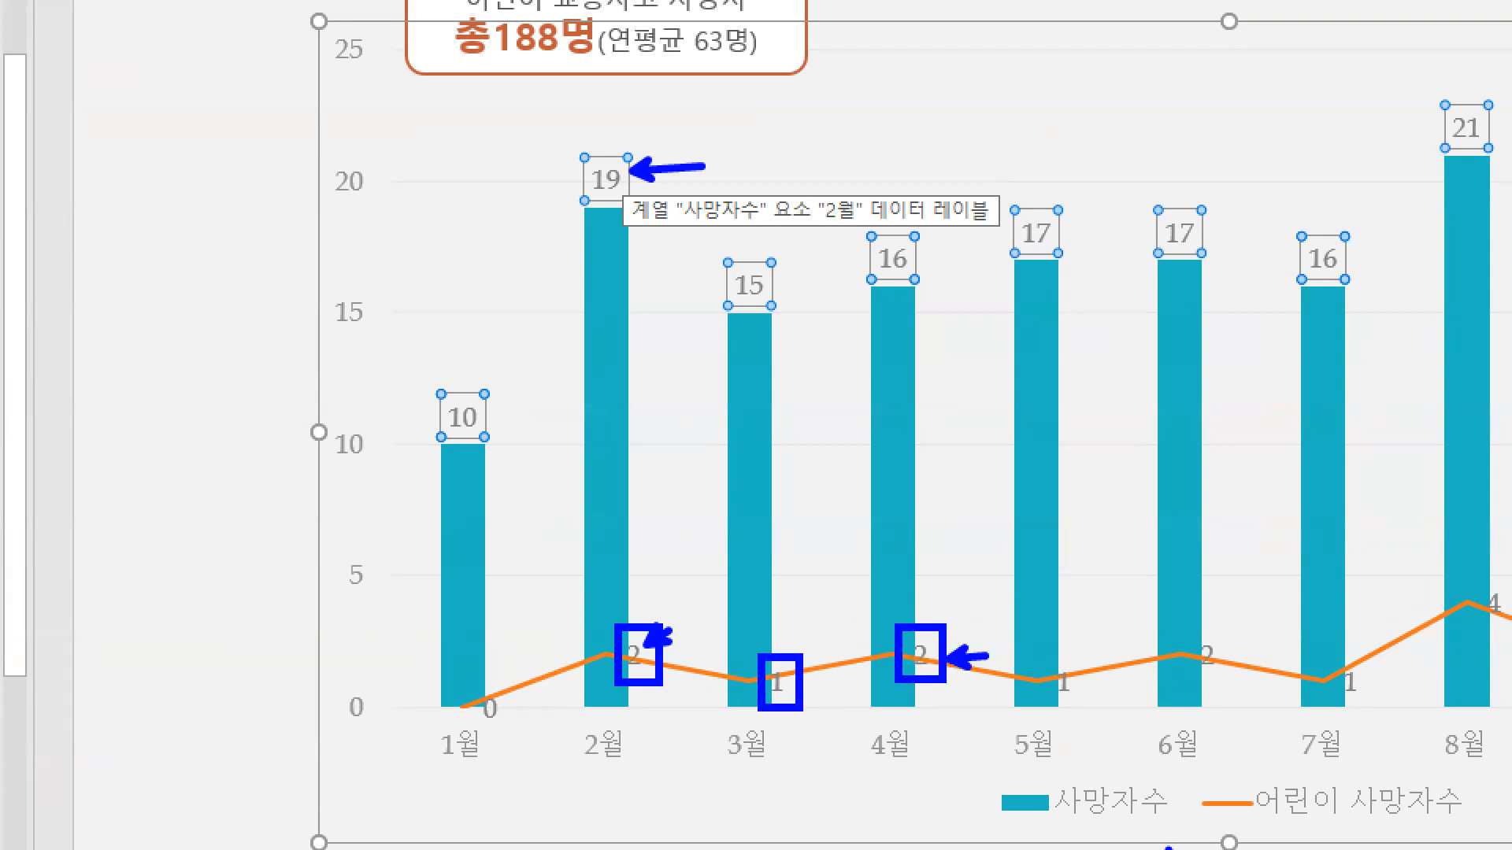
key(Escape)
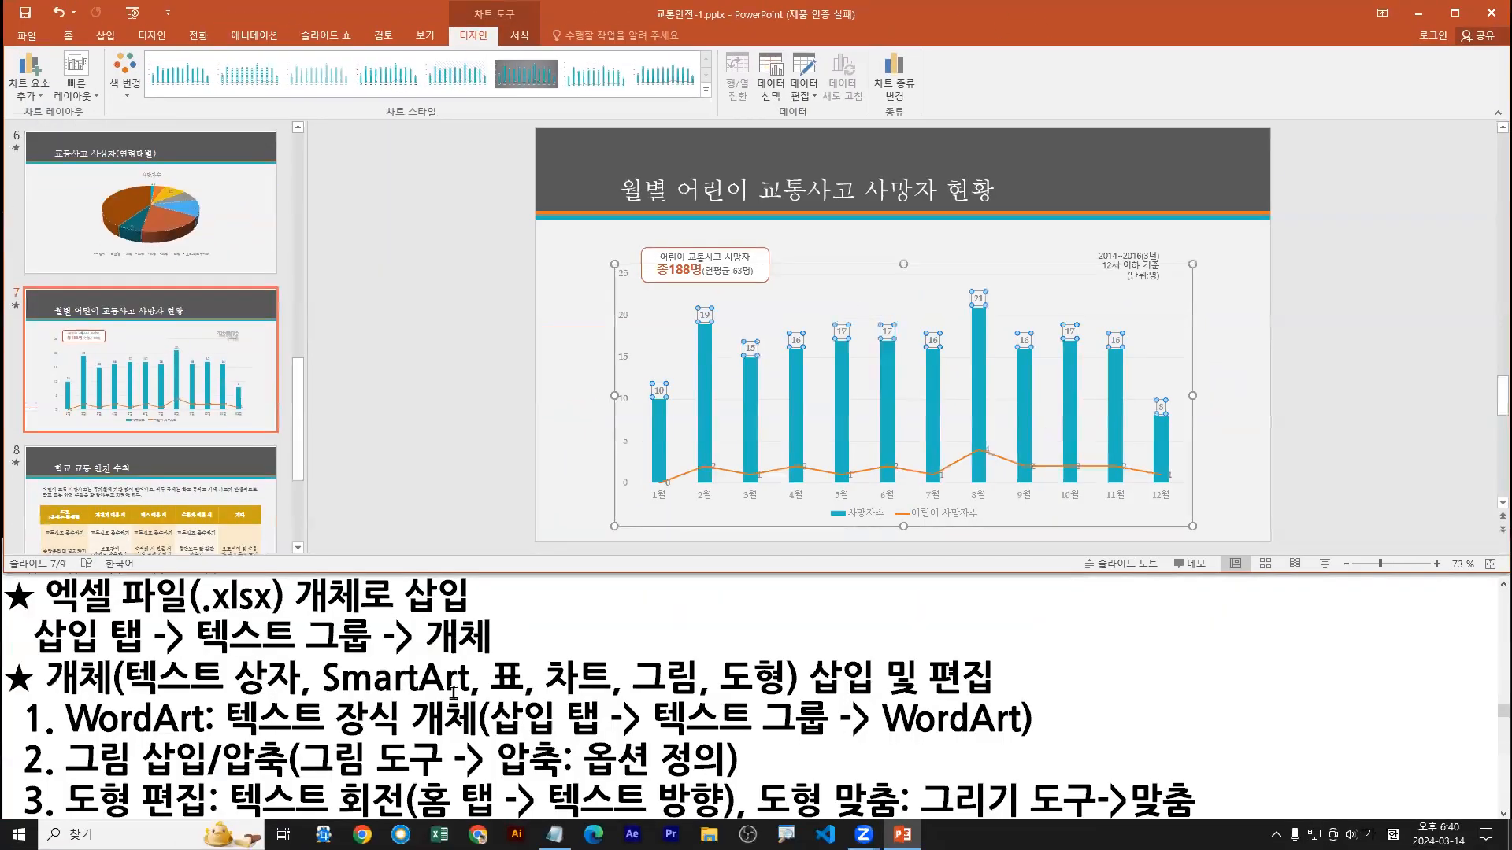
Step: Switch to the Notepad notes, maximize them, and find the line on adding chart elements under item 5
click(523, 583)
double_click(524, 551)
scroll(334, 517, down, 1)
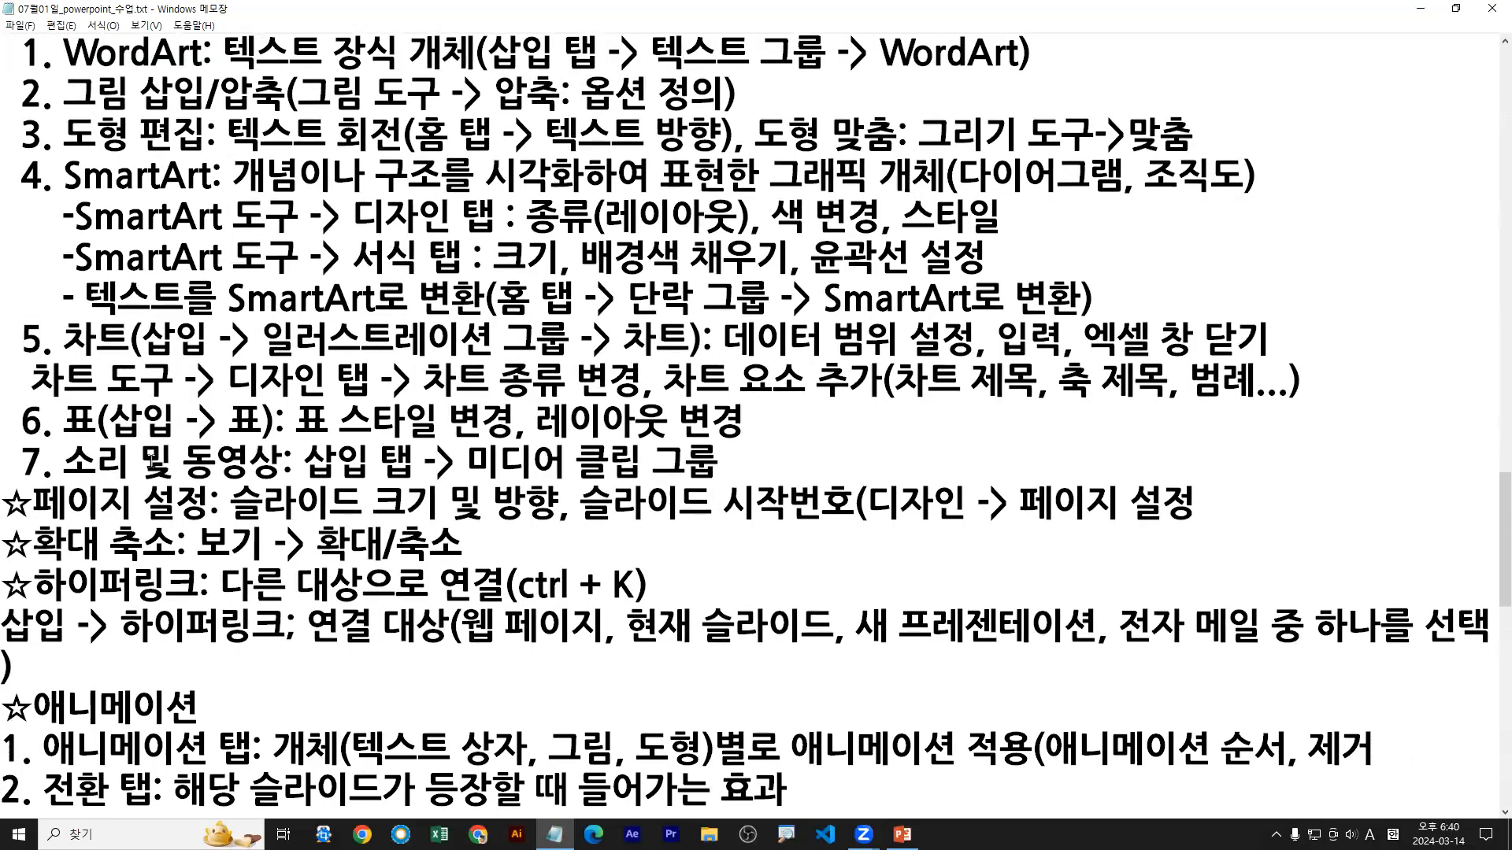
key(ctrl+2)
drag(28, 402, 384, 403)
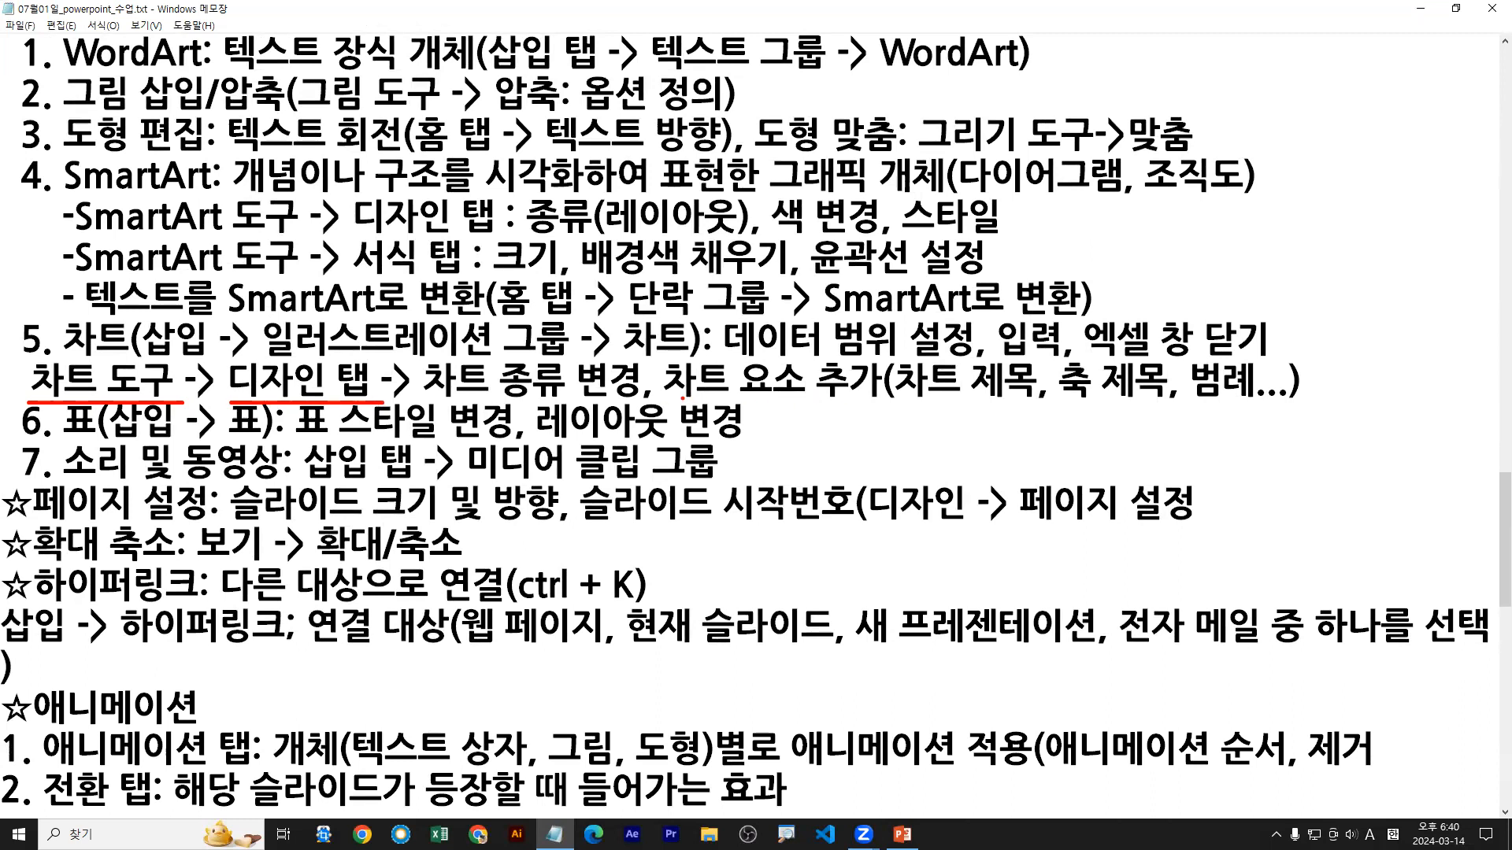
drag(673, 405, 884, 404)
drag(655, 401, 878, 401)
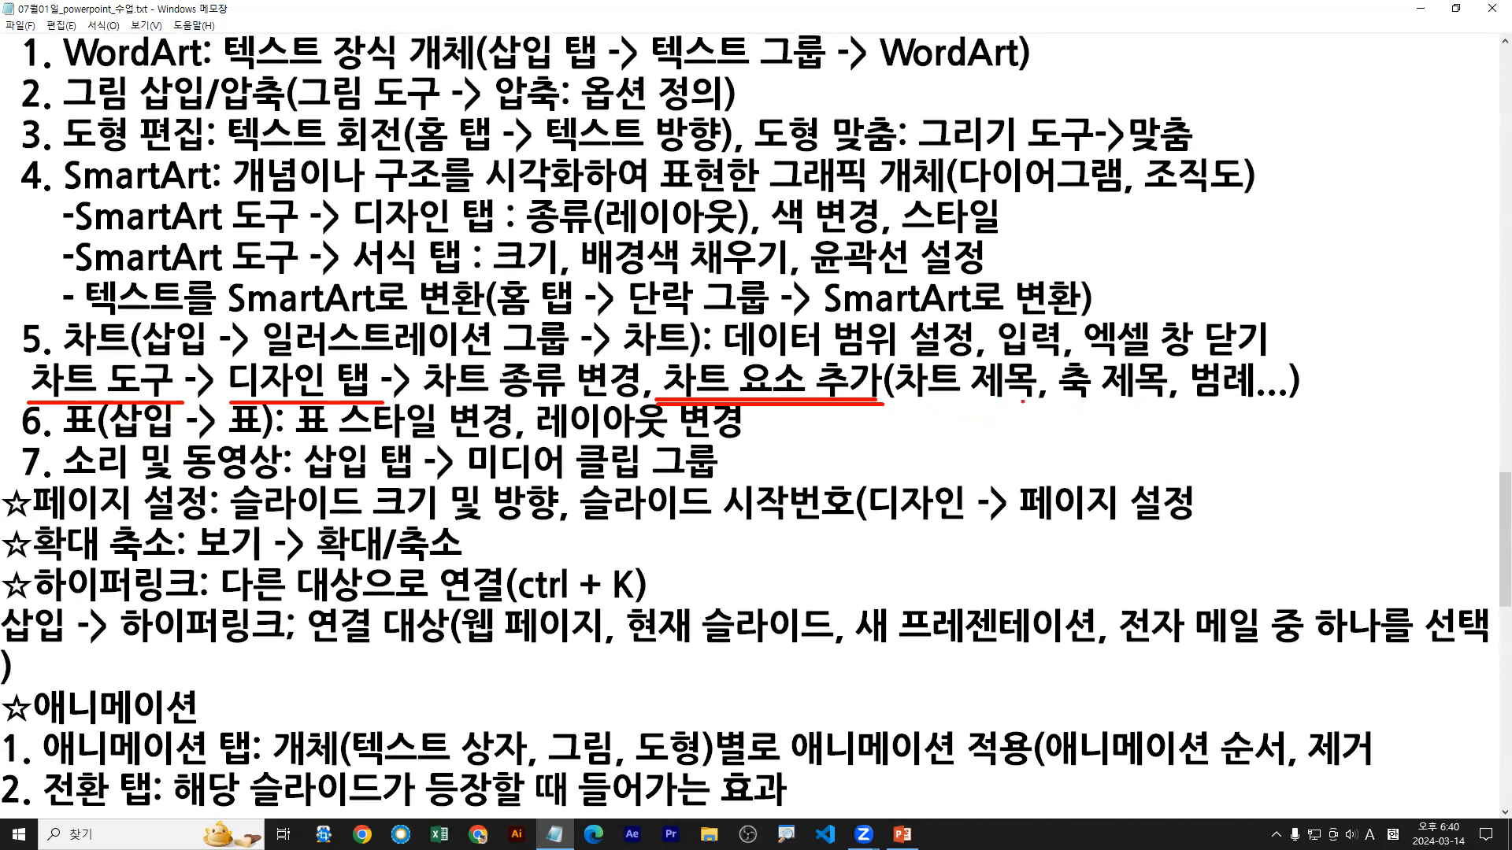
drag(1193, 405, 1258, 403)
key(Escape)
Step: Add 데이터 레이블 after 범례 in the notes' list of chart elements, replacing the trailing dots before the closing parenthesis
text(, 데이터 렝)
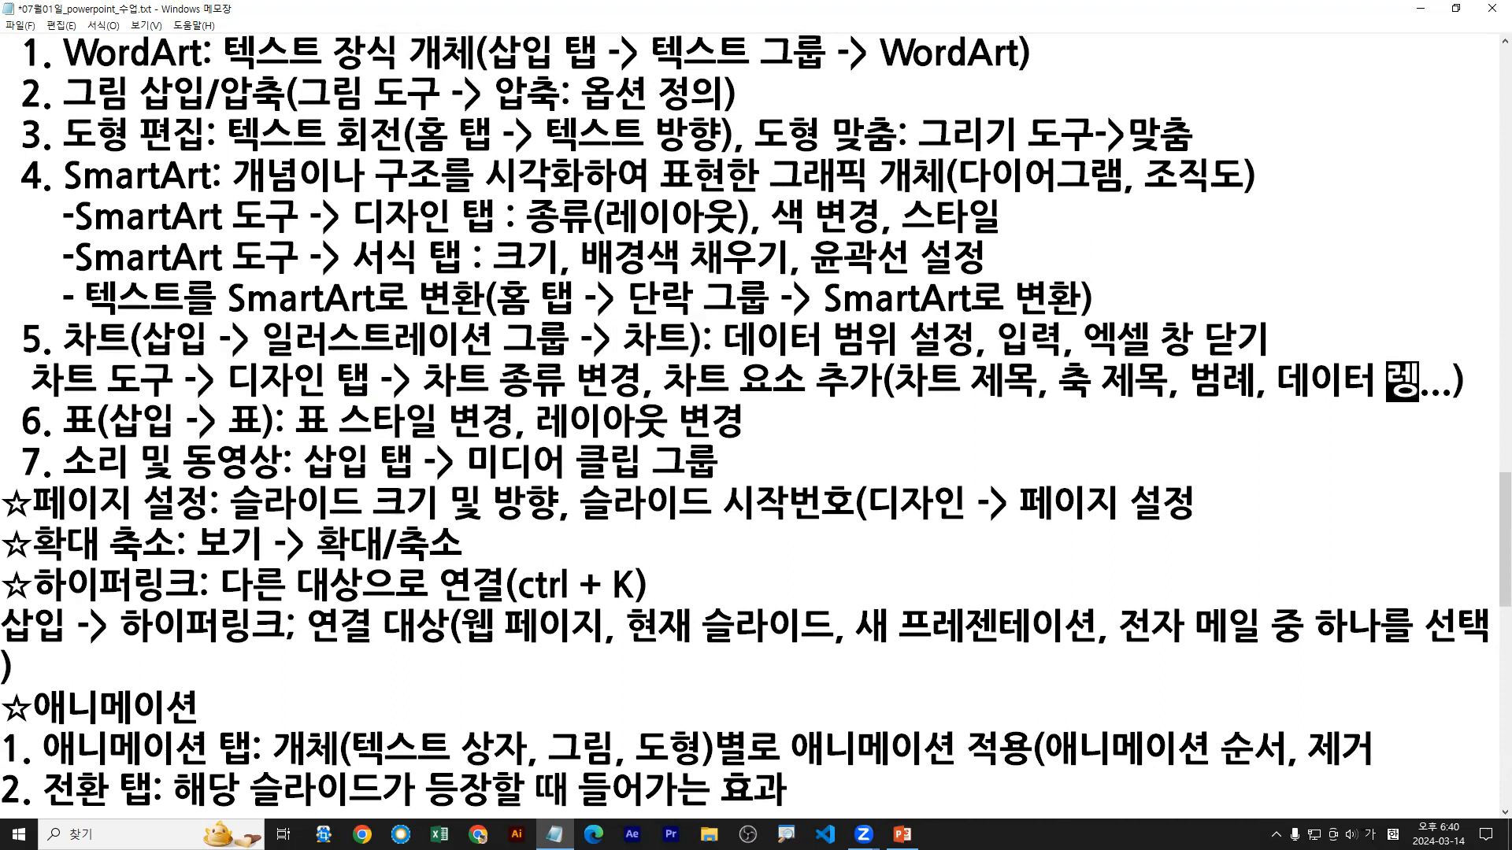
text(이블)
key(Delete)
key(Delete)
key(Delete)
key(Left)
key(Left)
key(Left)
key(Left)
key(Delete)
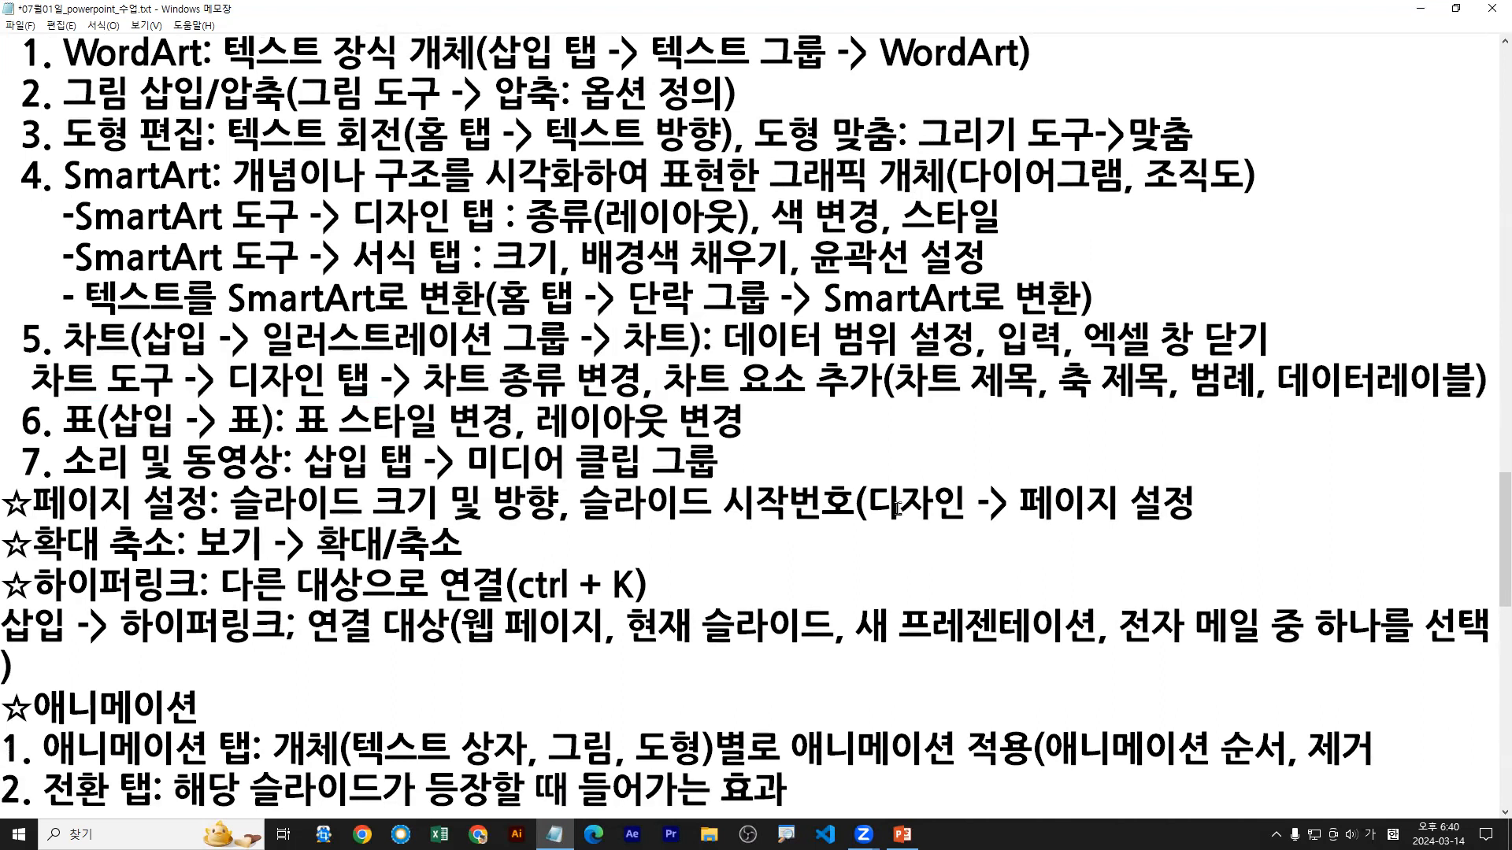
click(1274, 380)
key(BackSpace)
click(1367, 381)
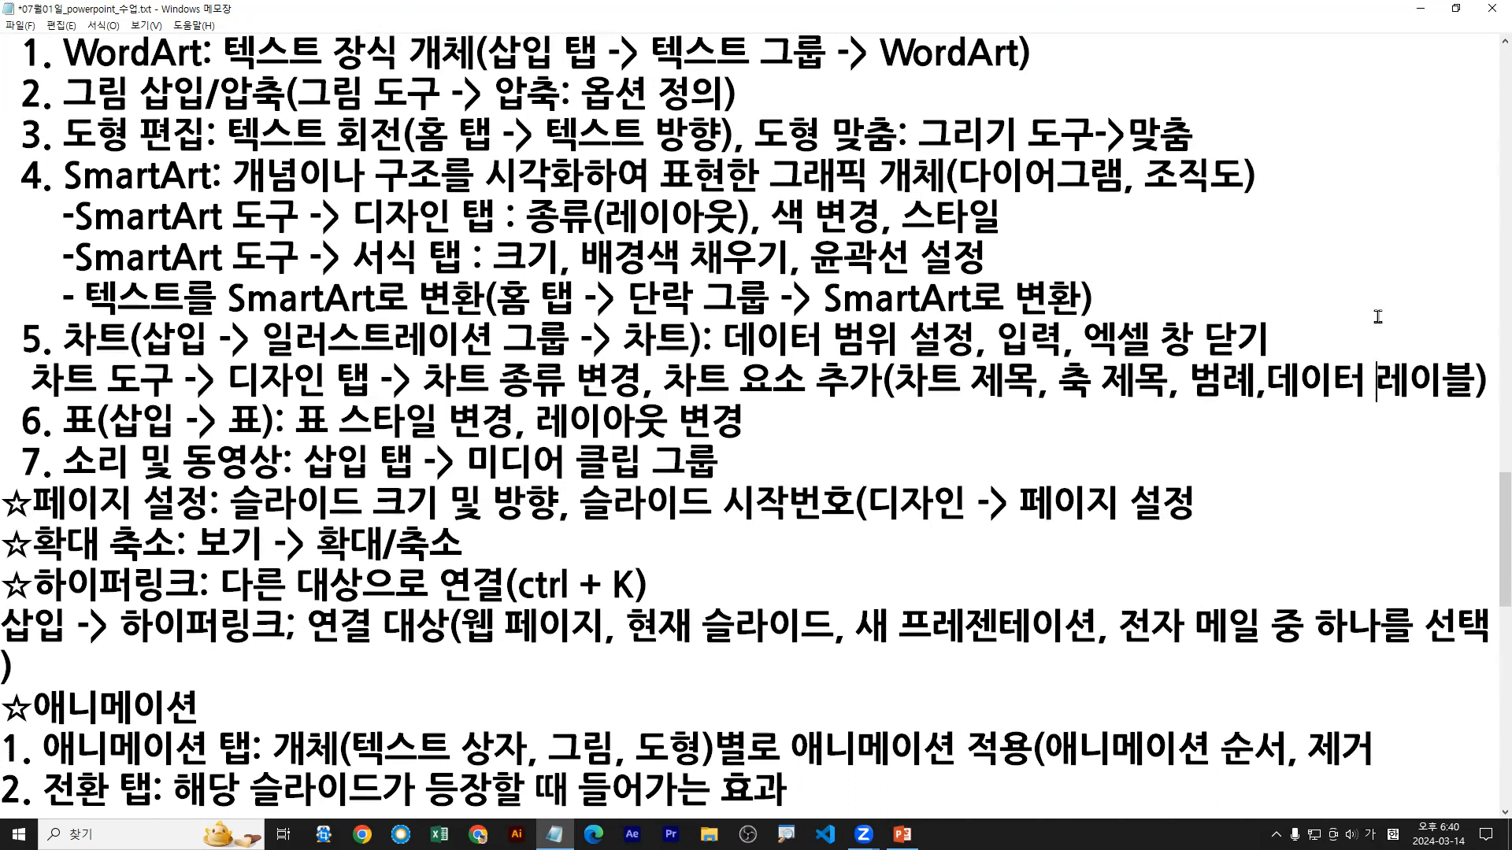
Step: Restore the notes window down below the presentation and bring the chart notes of item 5 into view
double_click(1211, 16)
scroll(1053, 712, down, 1)
click(528, 716)
scroll(592, 717, down, 1)
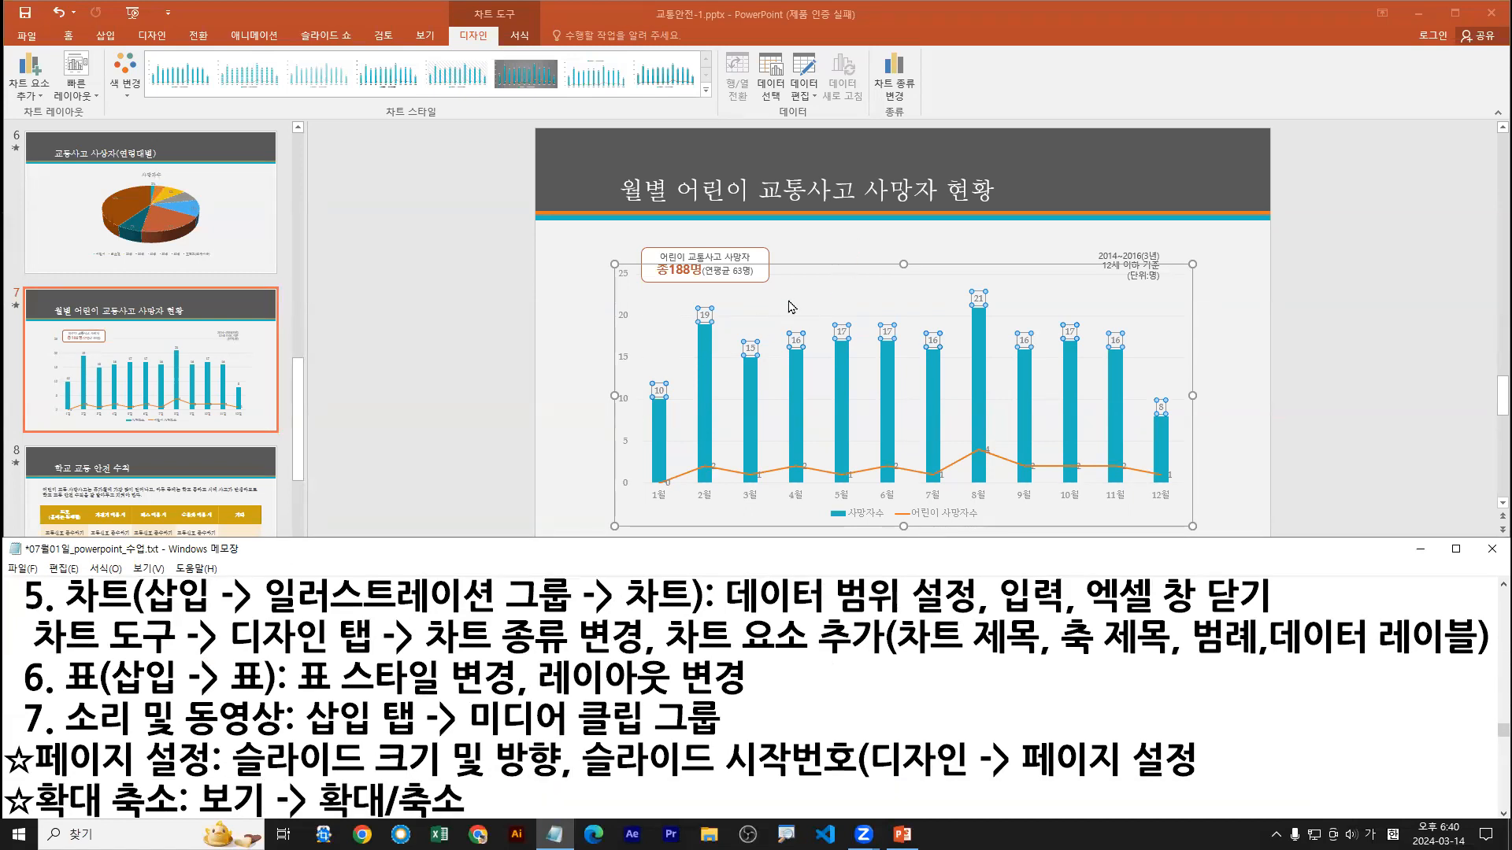
Step: Return to the slide 7 chart, maximize the presentation window, and select the data labels of the 사망자수 series
click(794, 303)
key(ctrl+2)
drag(819, 296, 856, 252)
drag(817, 299, 820, 297)
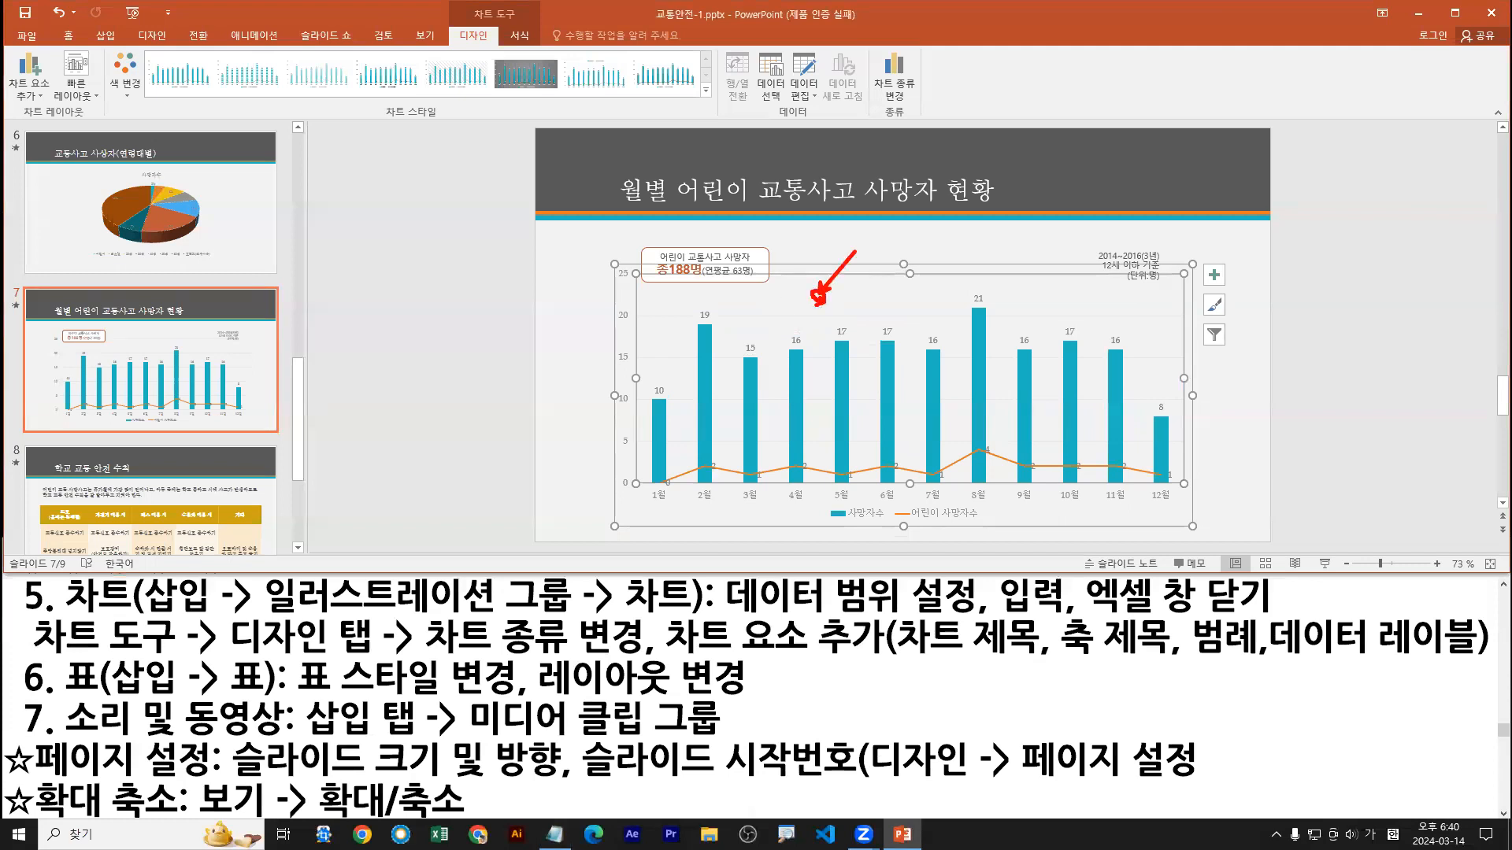
key(Escape)
double_click(897, 14)
click(594, 429)
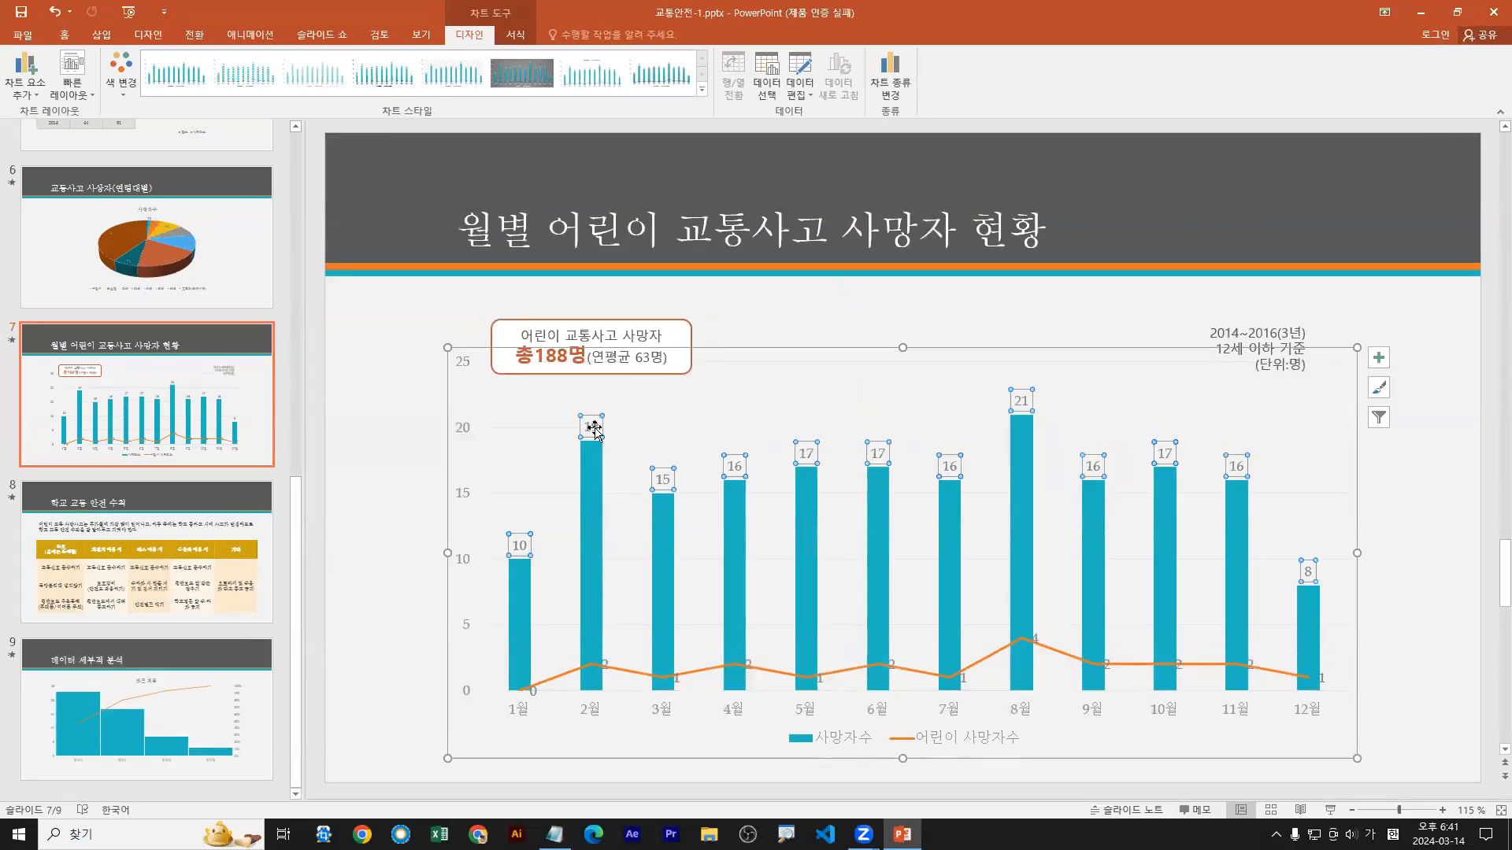
key(ctrl+2)
drag(592, 431, 594, 559)
drag(603, 686, 600, 675)
key(Escape)
Step: Select the slide 7 chart's plot area and open the list of chart elements that can be added
click(778, 389)
drag(773, 391, 772, 408)
key(Escape)
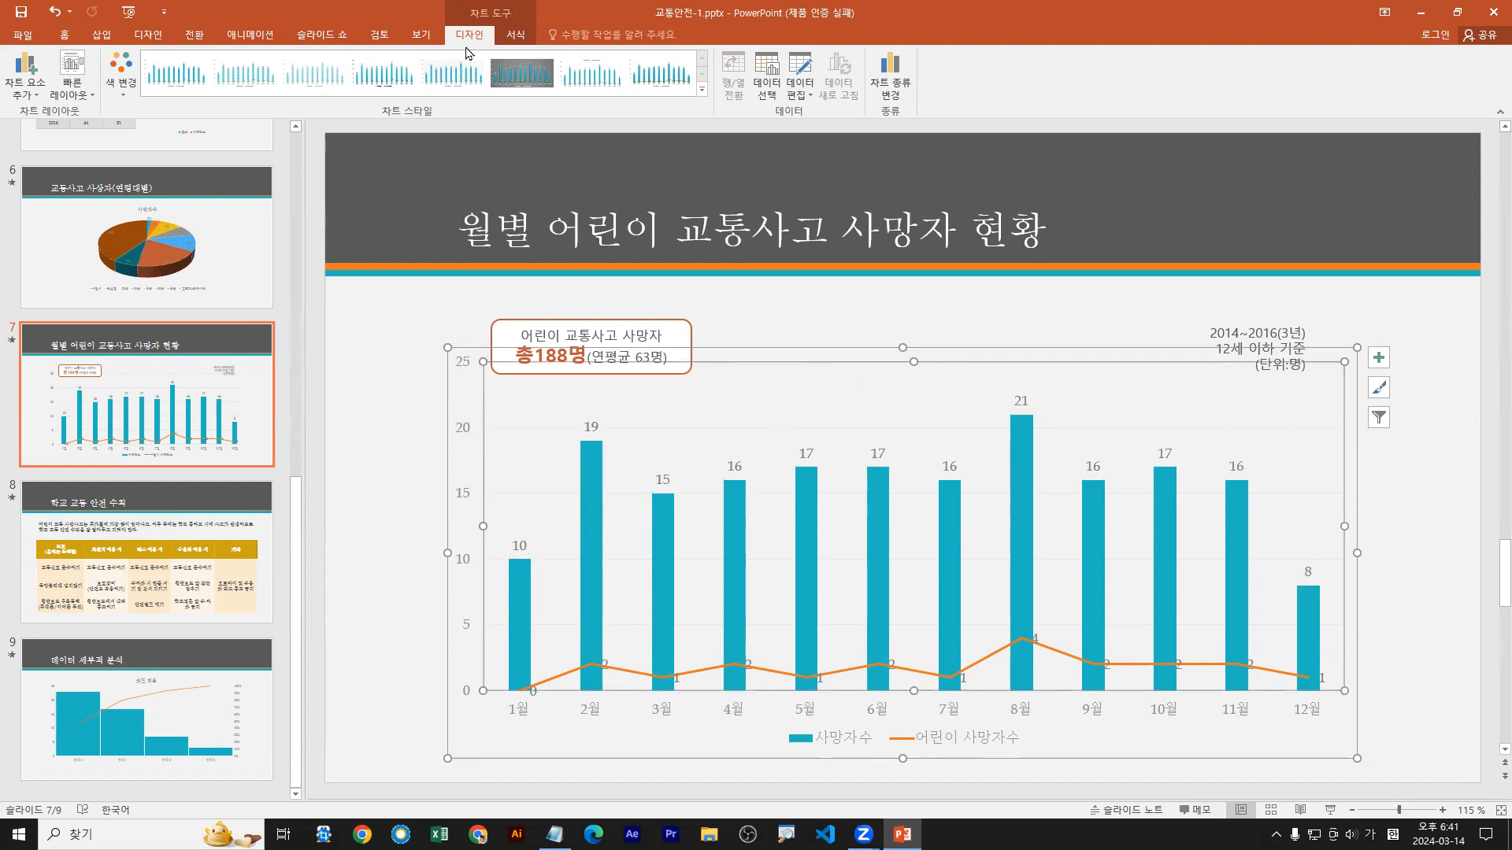
drag(468, 45, 482, 66)
drag(32, 87, 45, 87)
drag(3, 39, 49, 109)
key(Escape)
click(25, 88)
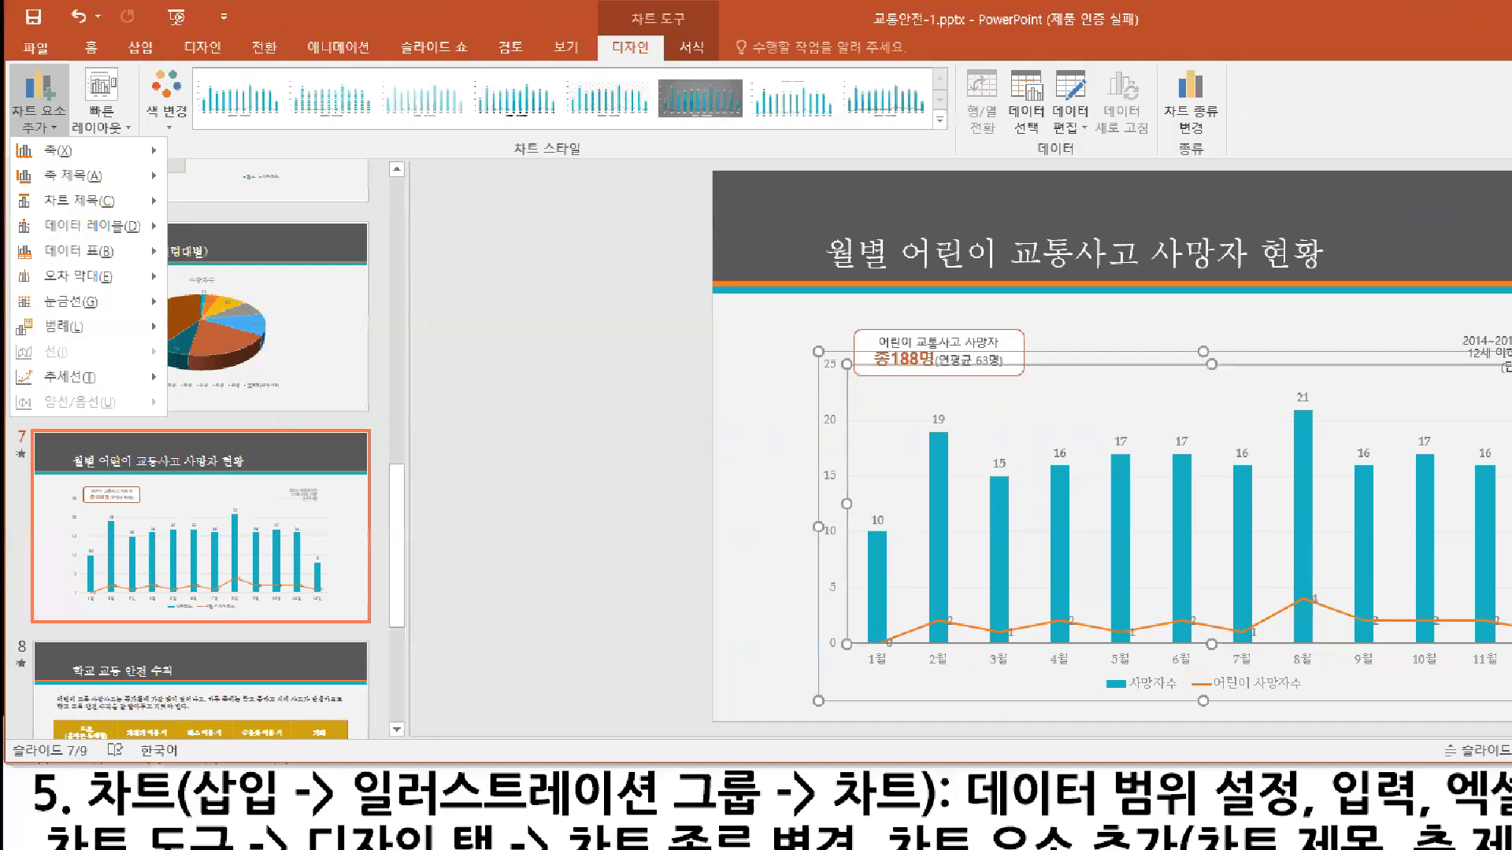
click(12, 8)
drag(49, 136, 50, 116)
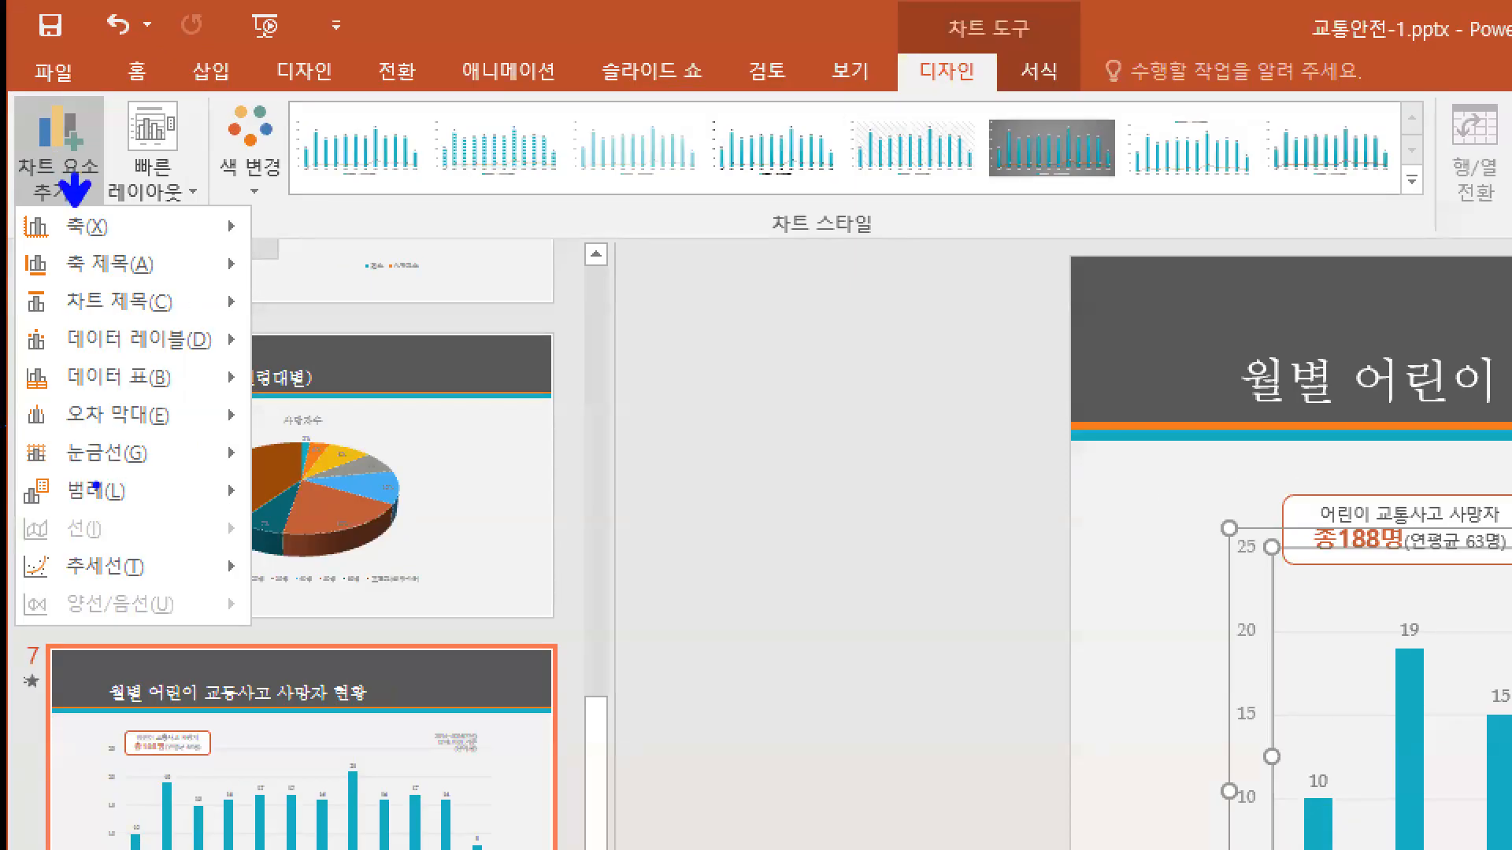
drag(53, 509, 128, 508)
drag(27, 317, 257, 364)
drag(26, 474, 259, 514)
mouse_move(973, 39)
mouse_down()
mouse_move(987, 43)
mouse_move(959, 111)
mouse_up()
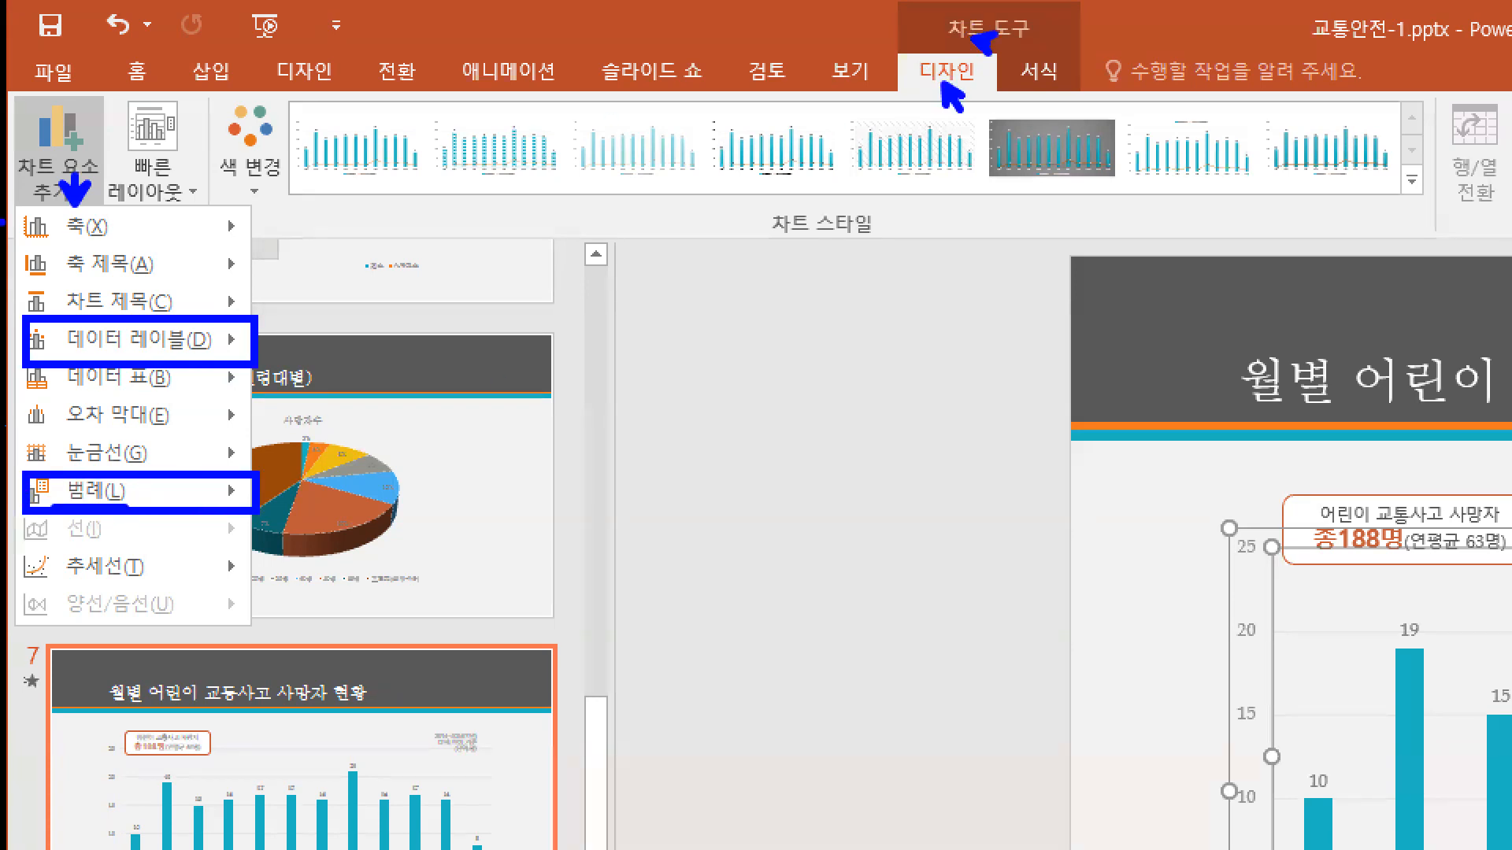
drag(6, 92, 103, 215)
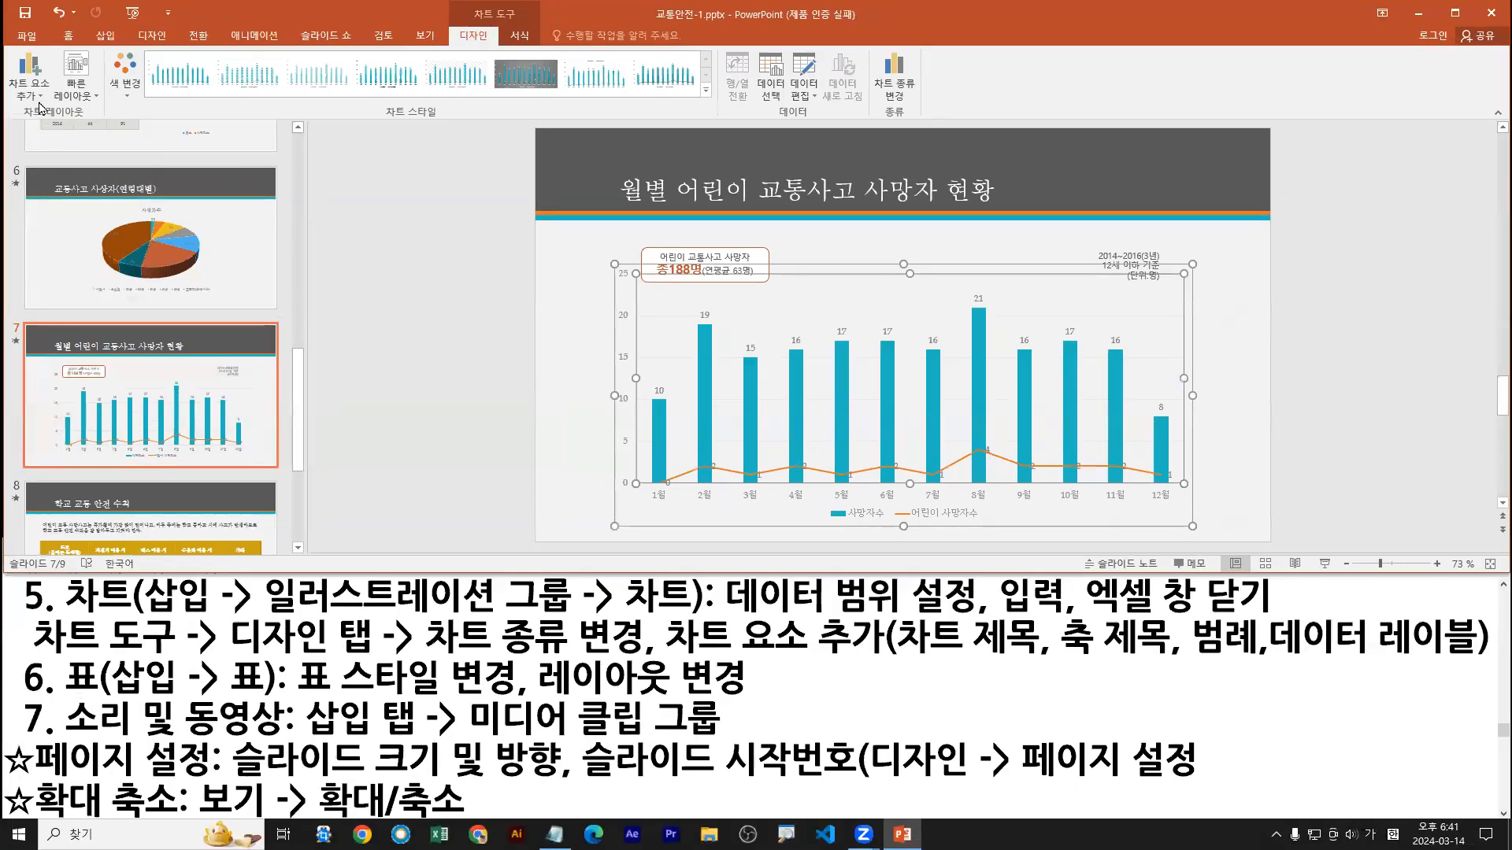
Step: Set the chart's data labels to the 가운데 position
click(74, 196)
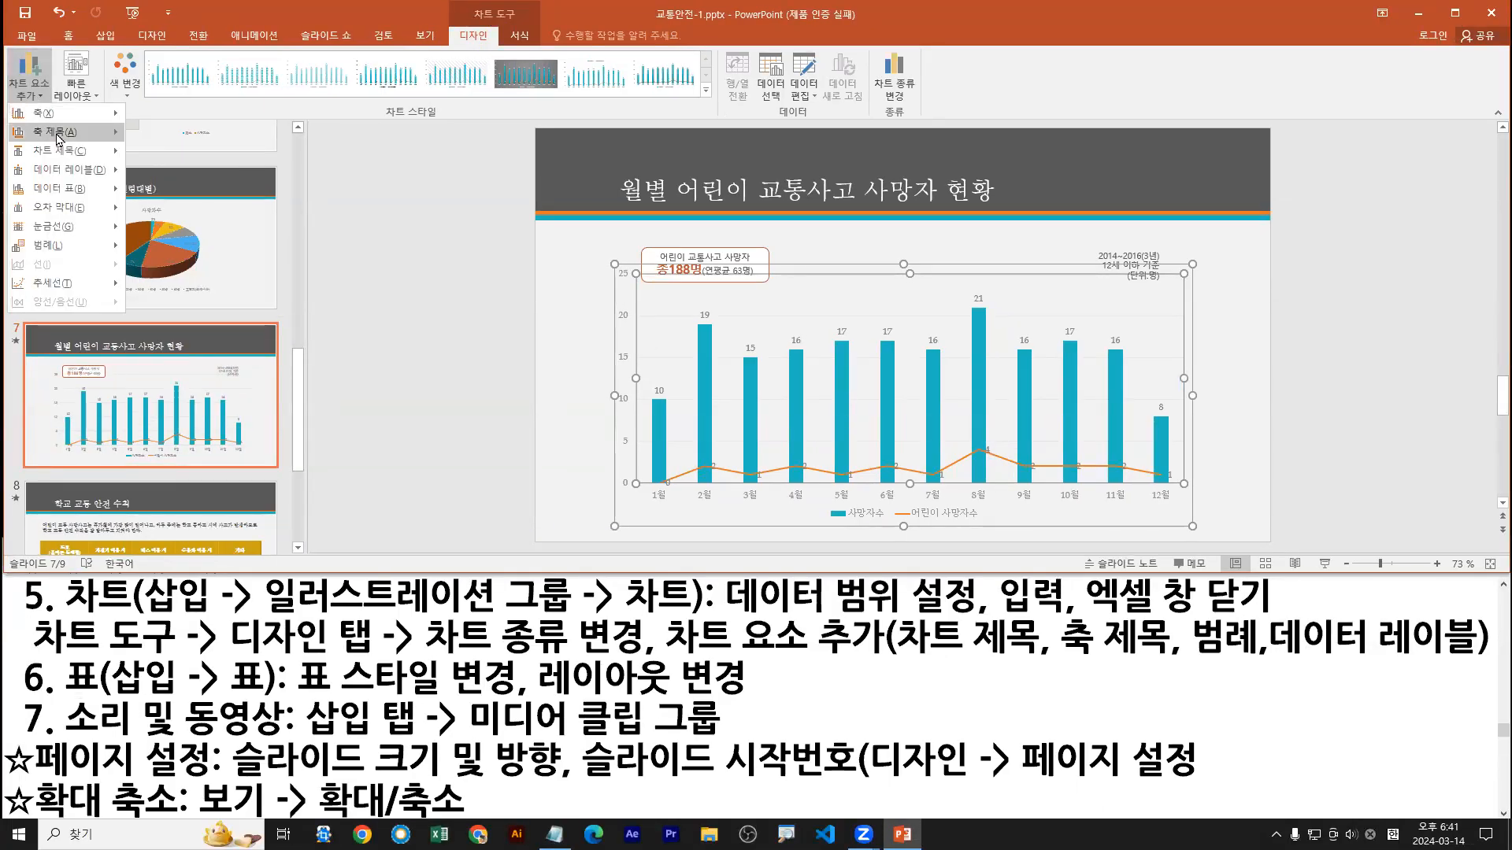
mouse_move(69, 174)
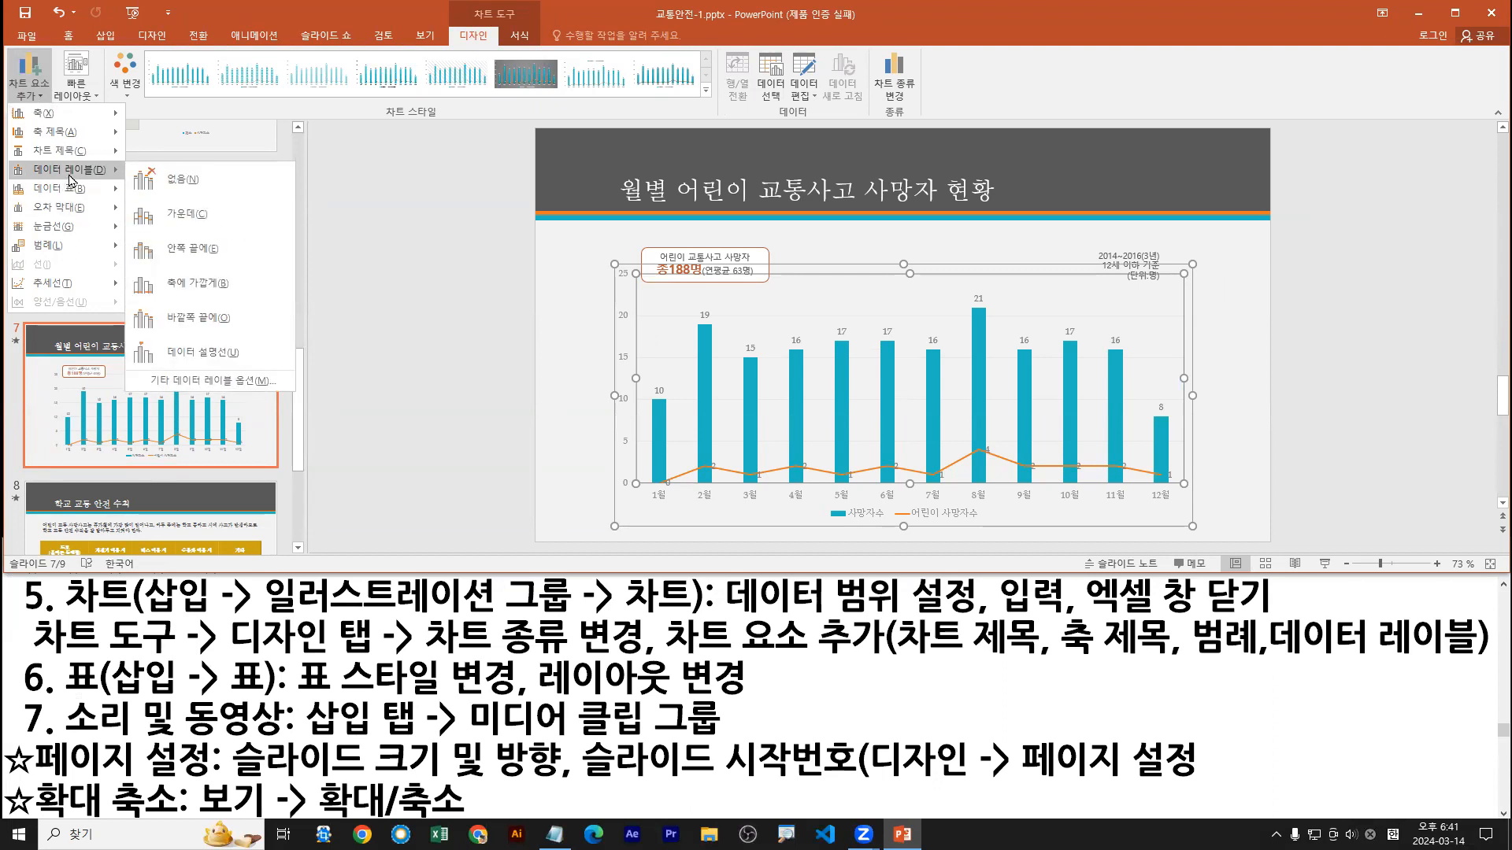
click(174, 214)
Step: Move the slide 7 chart's legend to the 위쪽 position
click(29, 75)
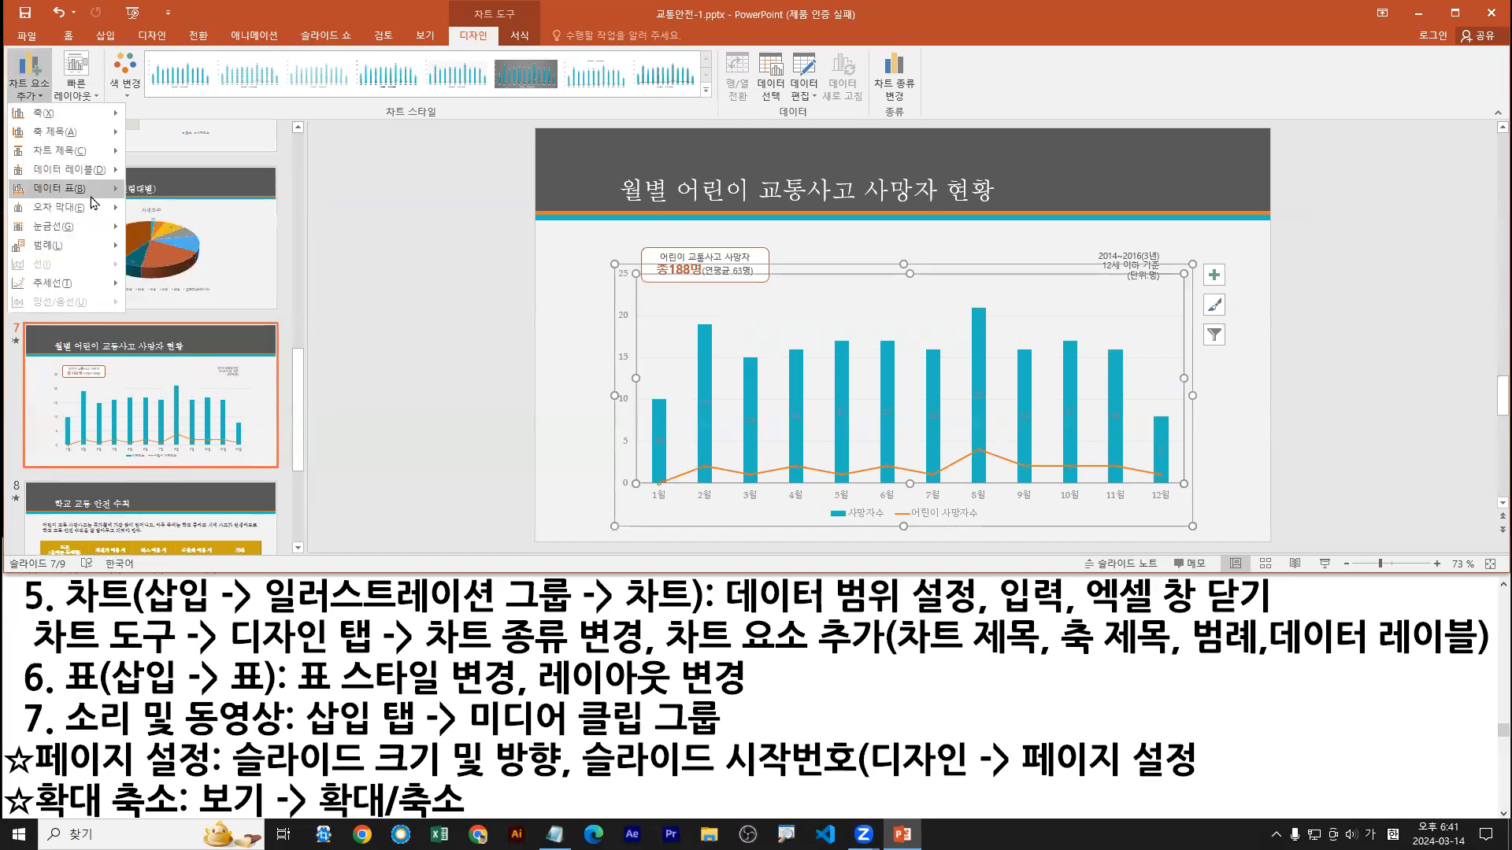
mouse_move(69, 258)
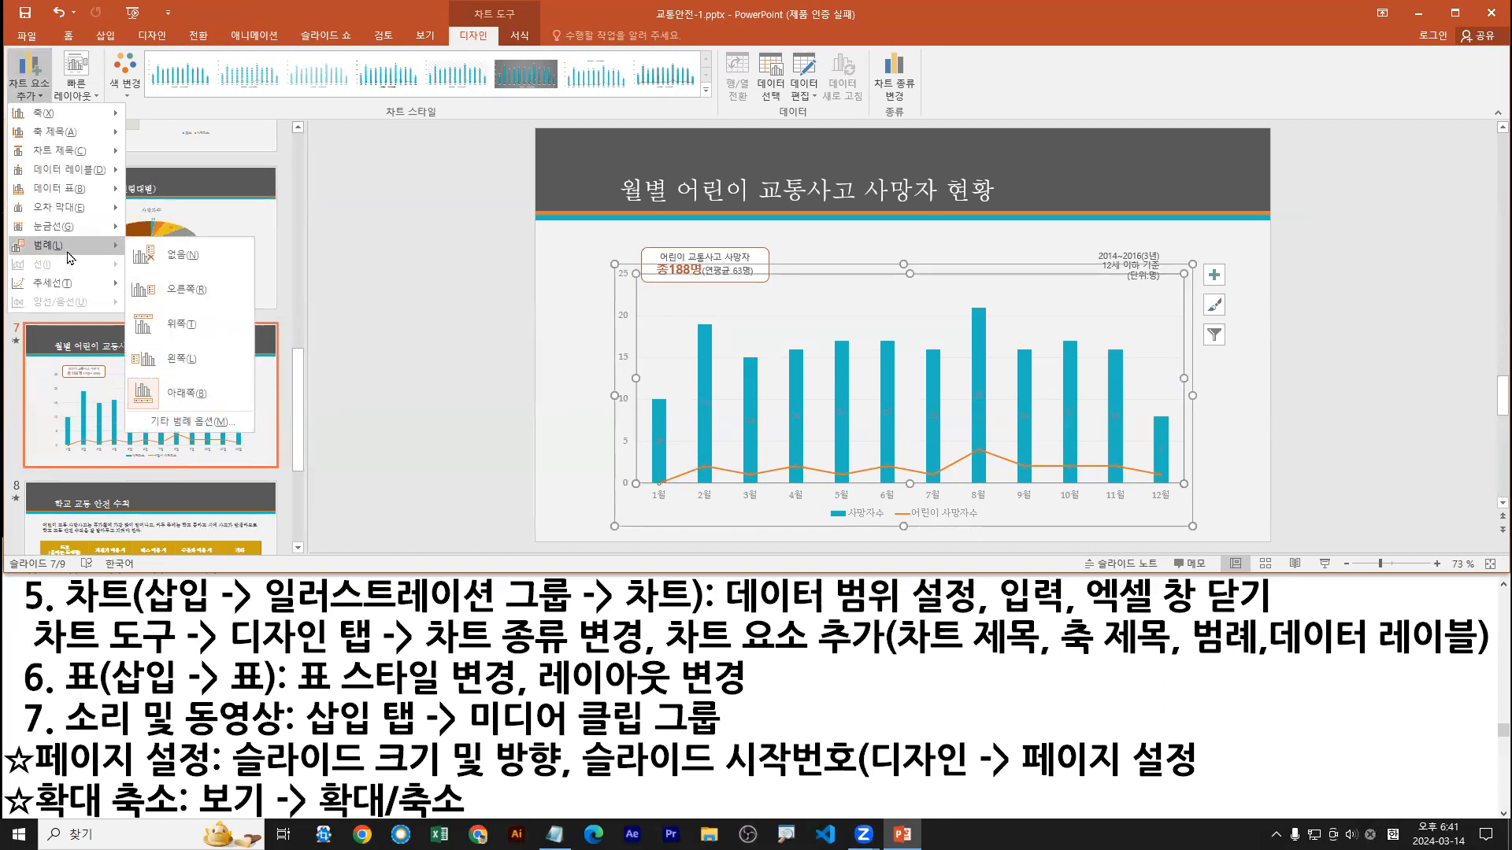
click(172, 336)
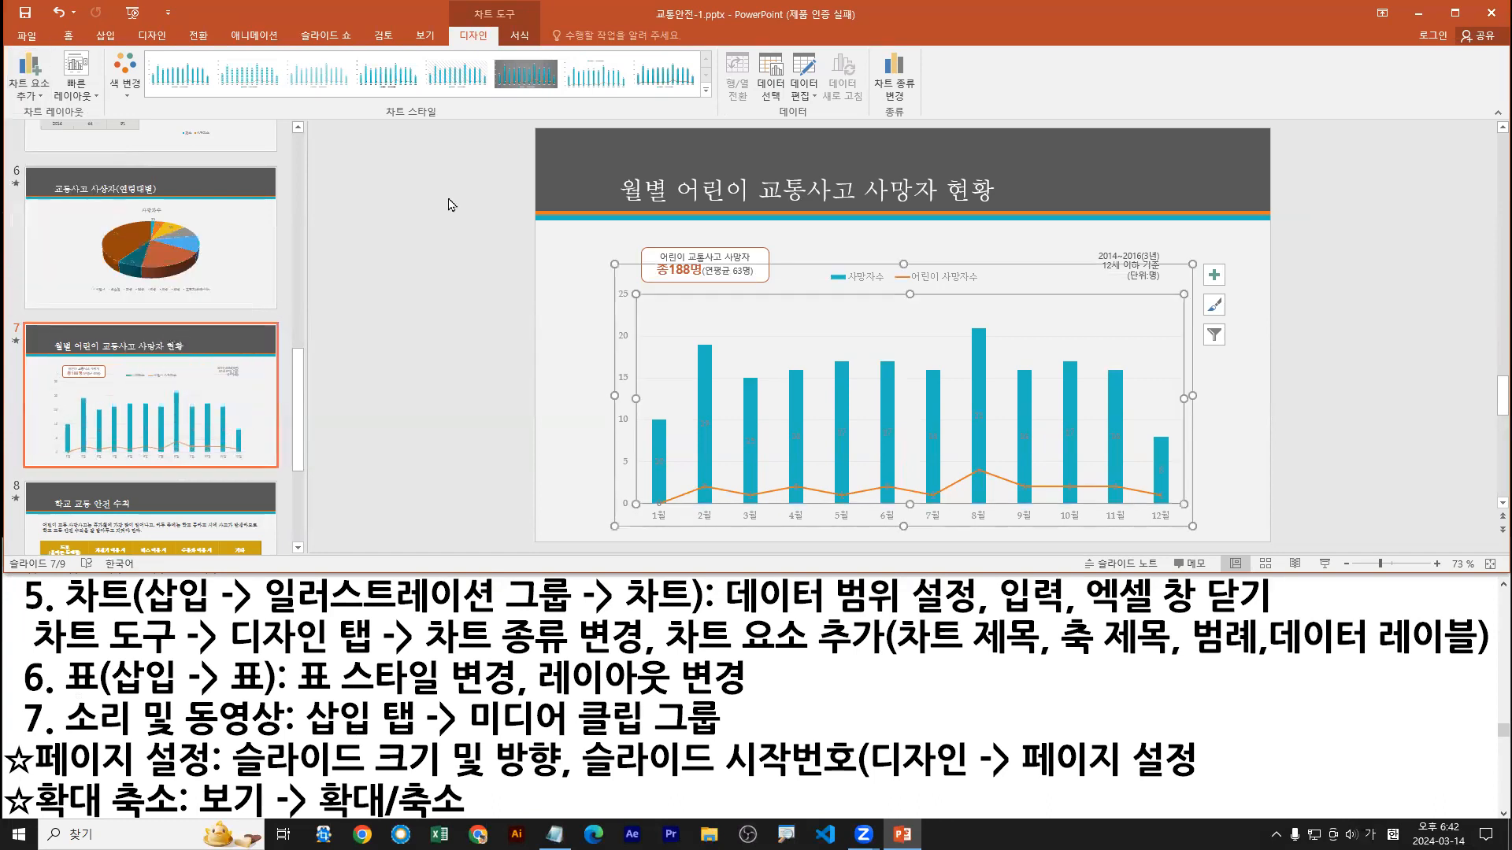
Step: Maximize the presentation window and undo the last legend position change
double_click(362, 14)
key(ctrl+z)
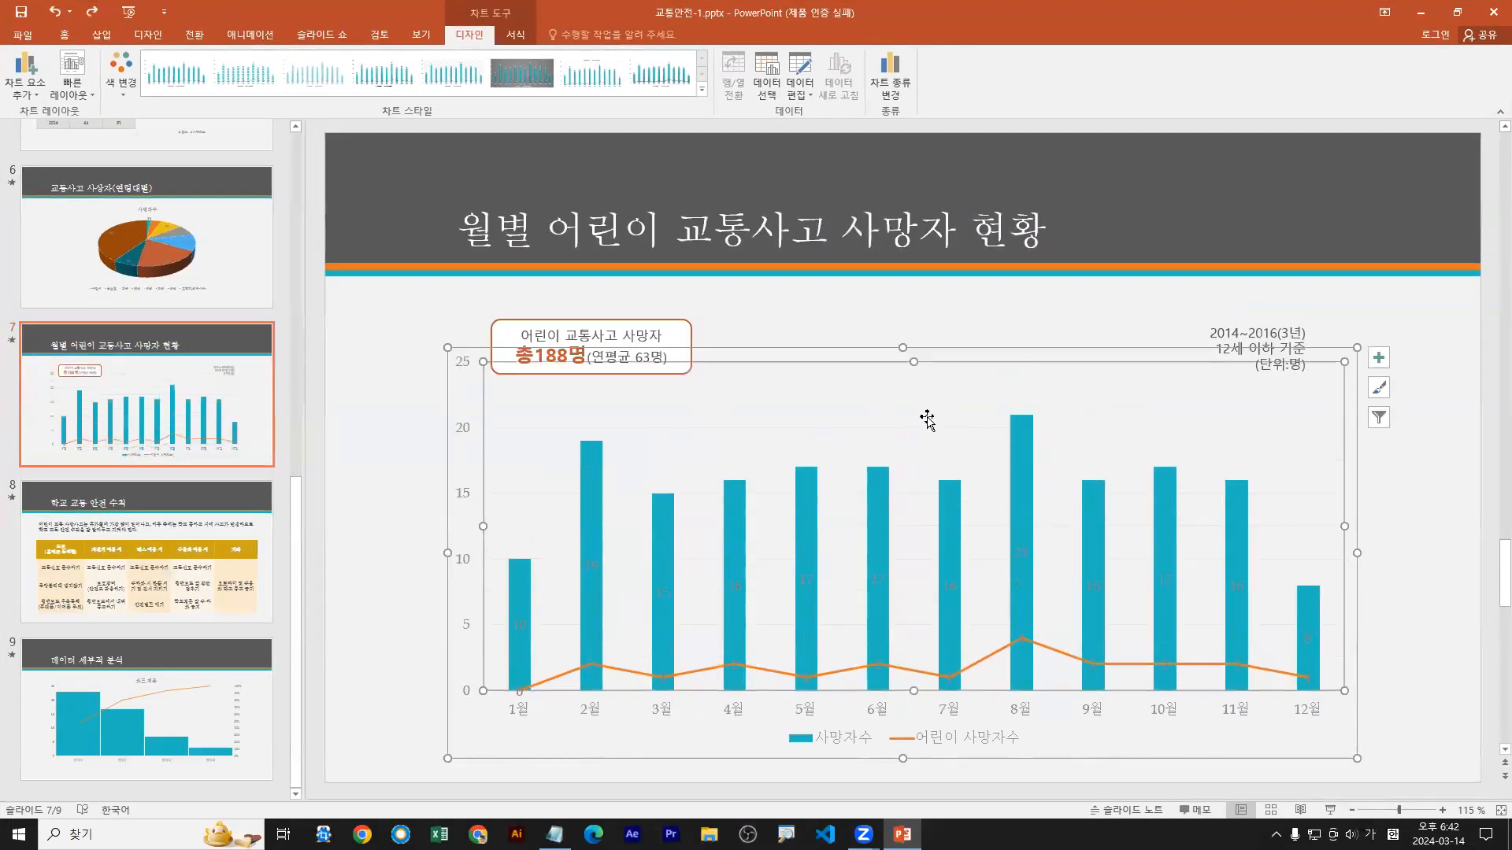
Step: Select the legend of the slide 7 chart and open its context options
click(962, 742)
right_click(968, 743)
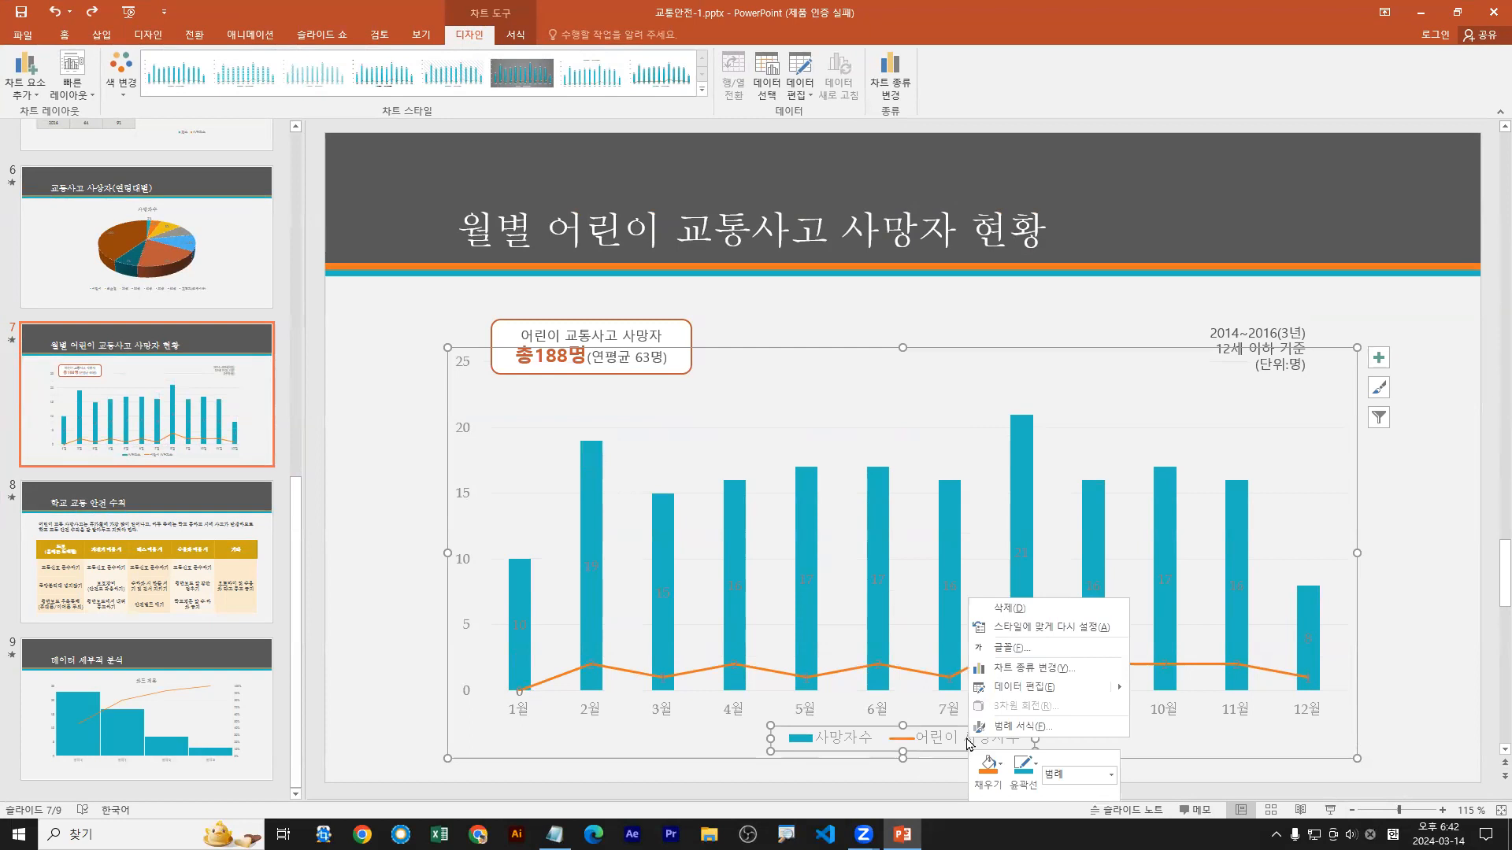